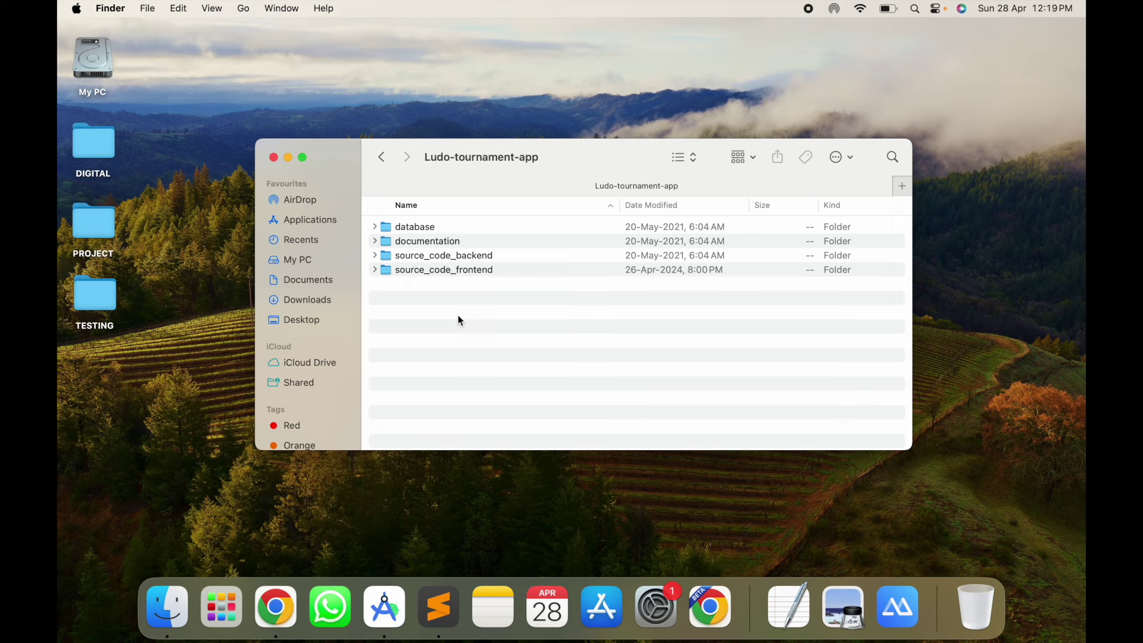
- Examine the contents of the database, documentation, source_code_backend and source_code_frontend folders in the Ludo-tournament-app project
drag(431, 301, 431, 199)
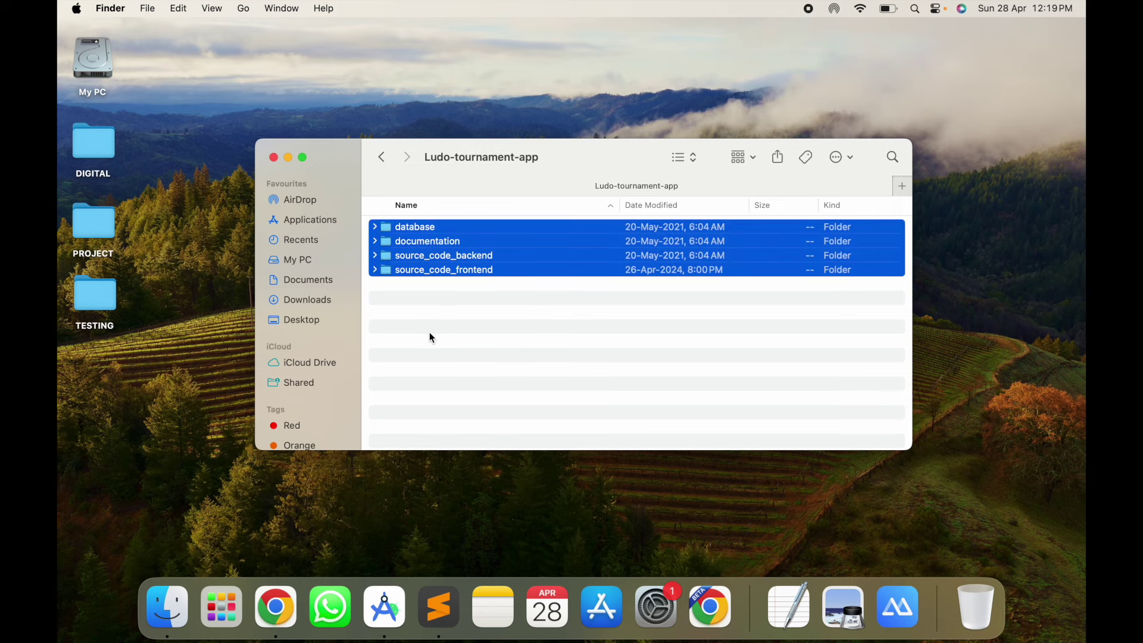
click(430, 333)
double_click(410, 227)
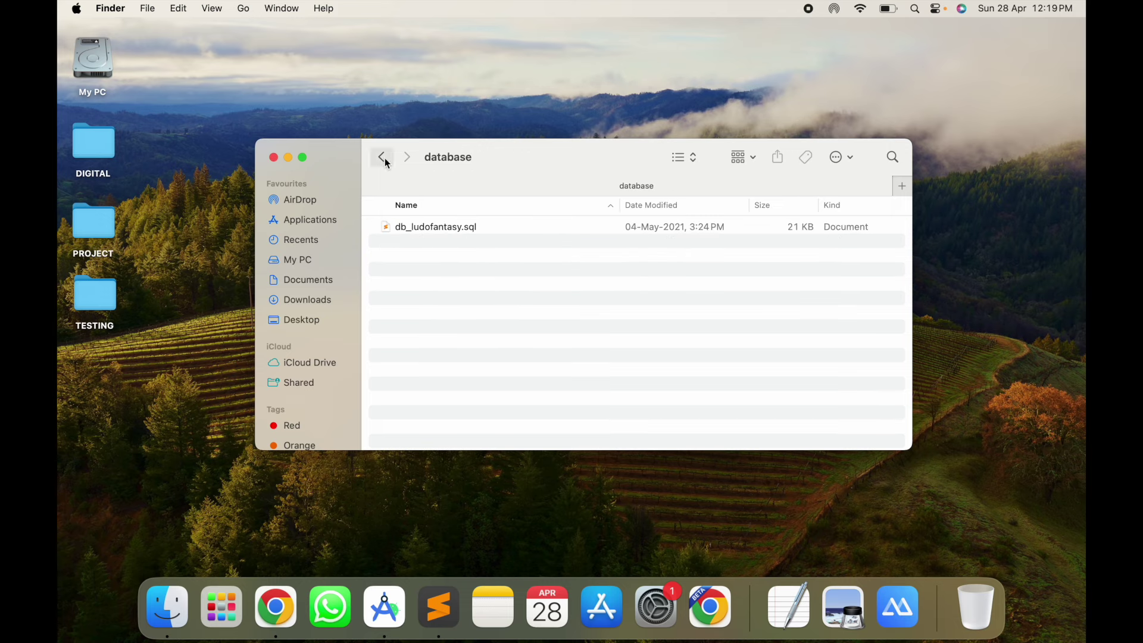
click(382, 159)
double_click(415, 242)
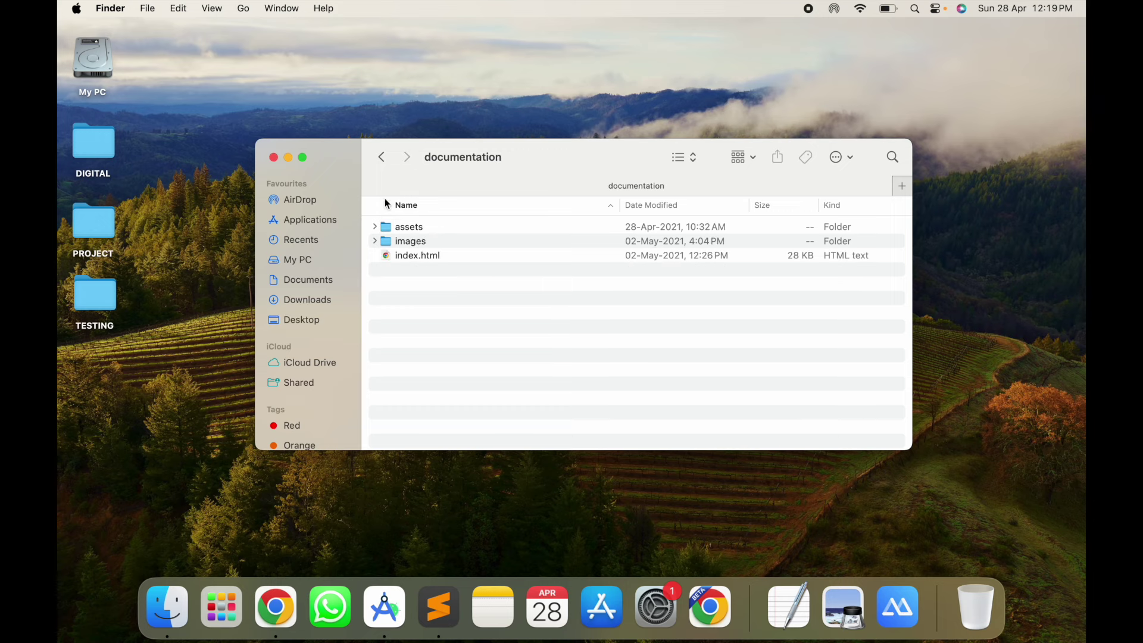
click(382, 157)
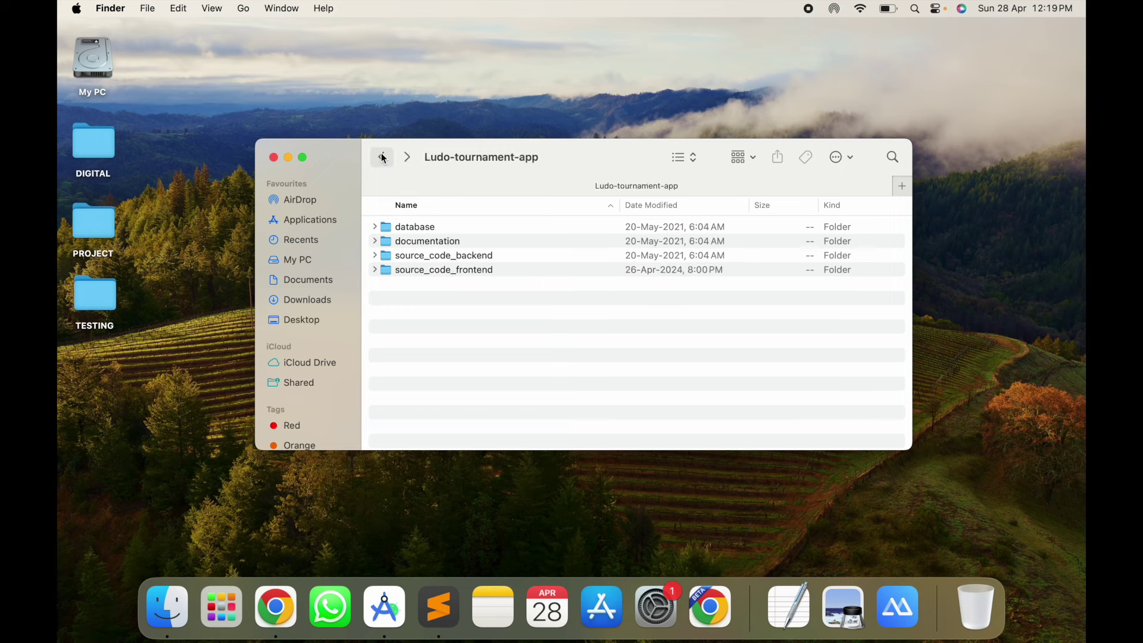
double_click(424, 255)
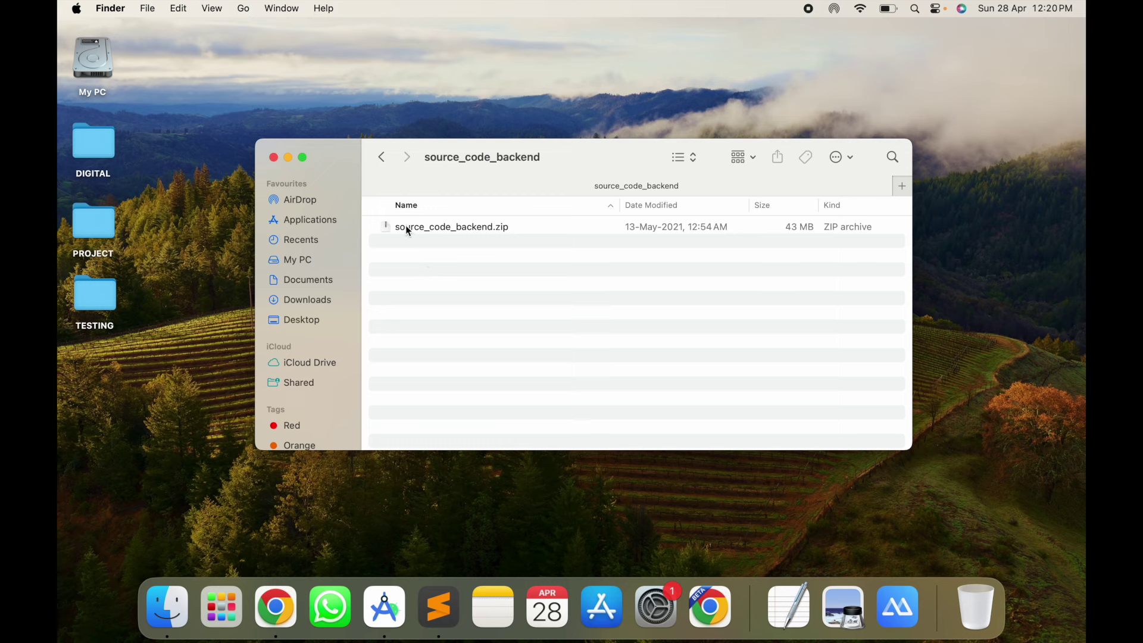
click(408, 230)
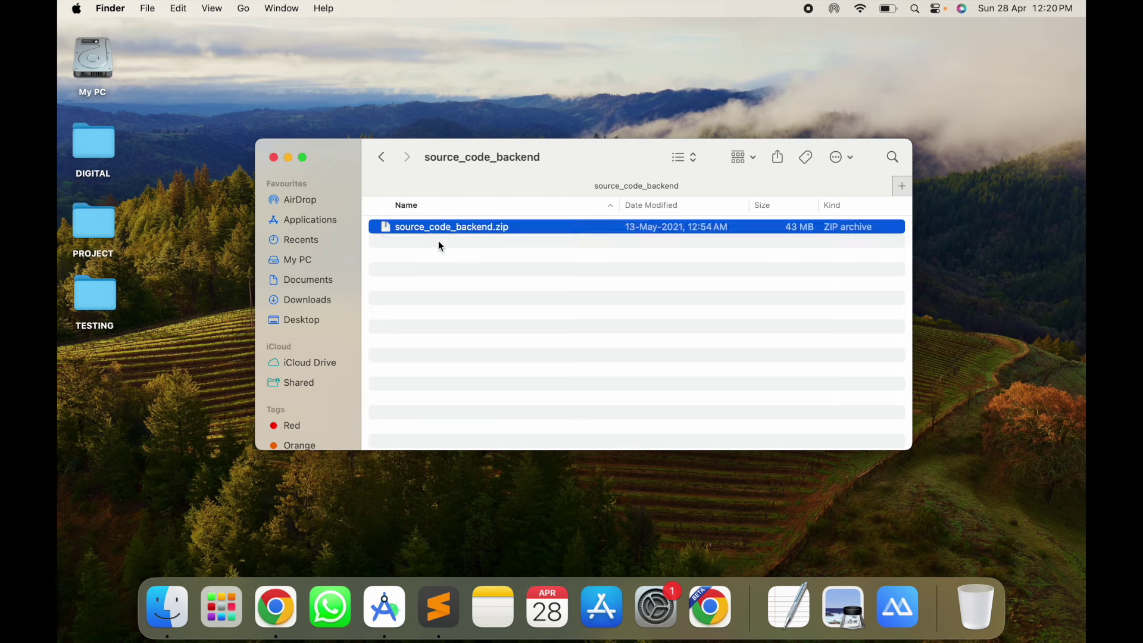
click(384, 158)
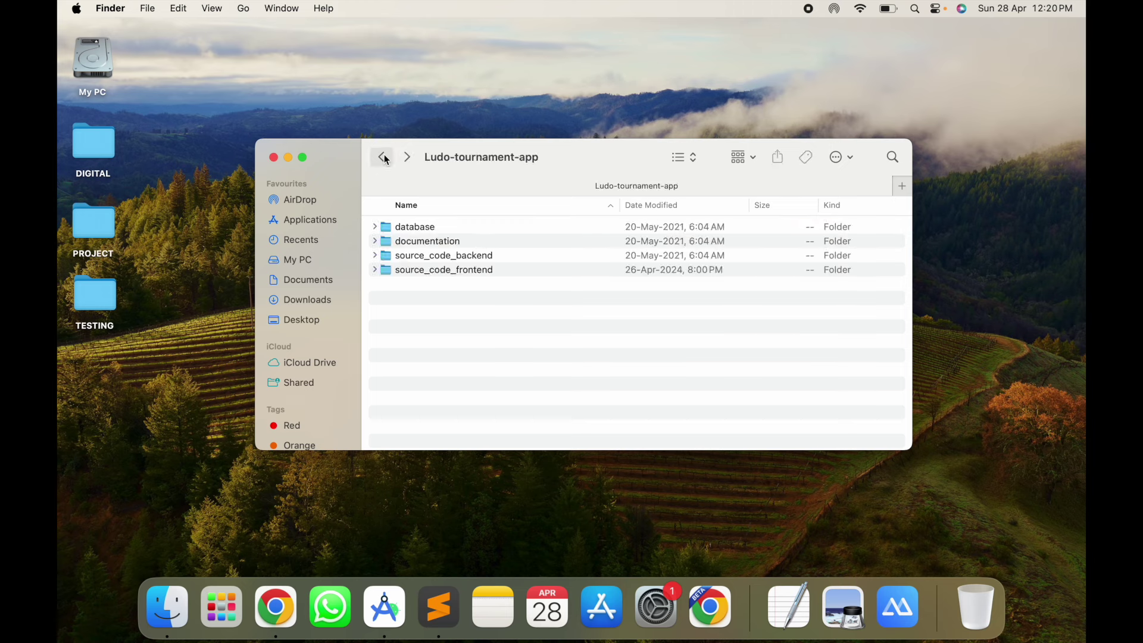
double_click(411, 273)
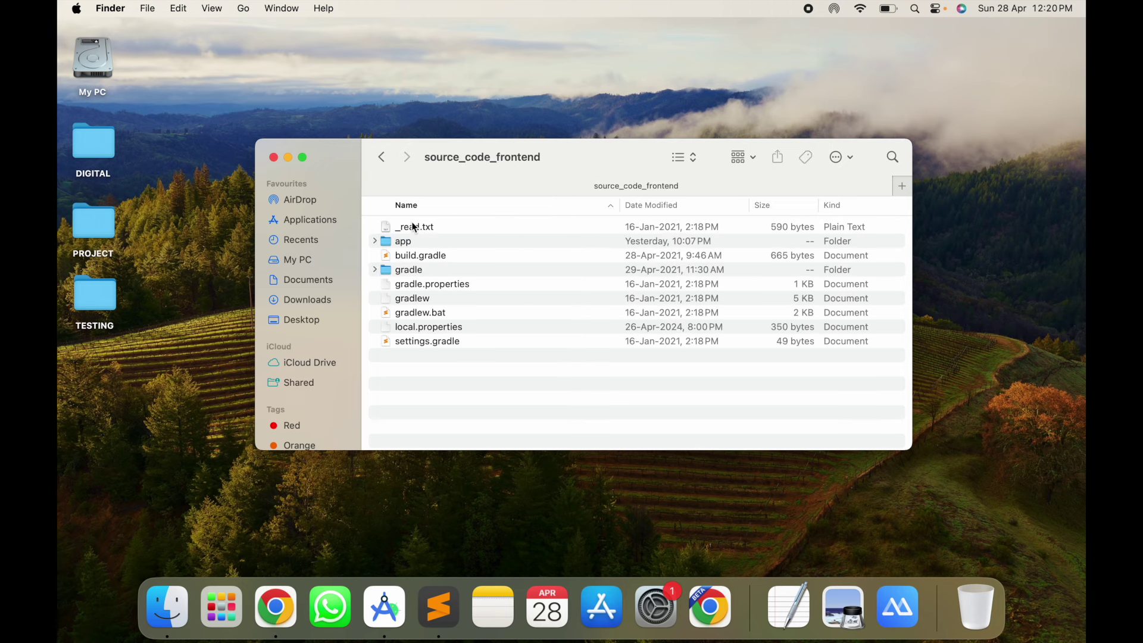
click(383, 157)
double_click(445, 256)
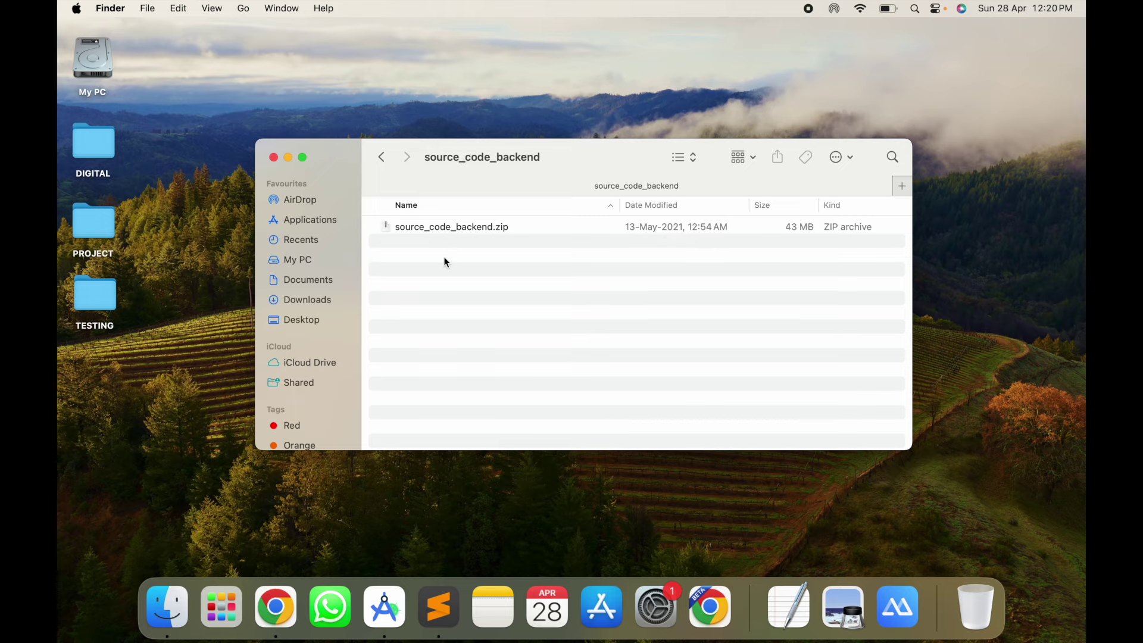
click(426, 229)
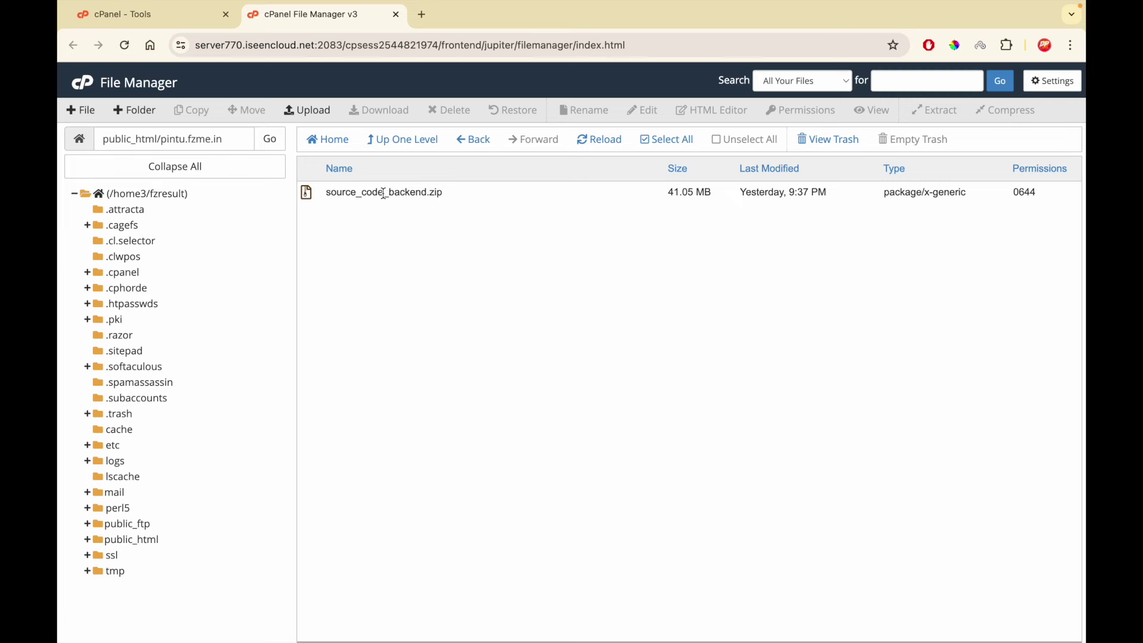
- Switch to cPanel File Manager, extract source_code_backend.zip into /public_html/pintu.fzme.in, and reload the file list
right_click(384, 192)
click(430, 351)
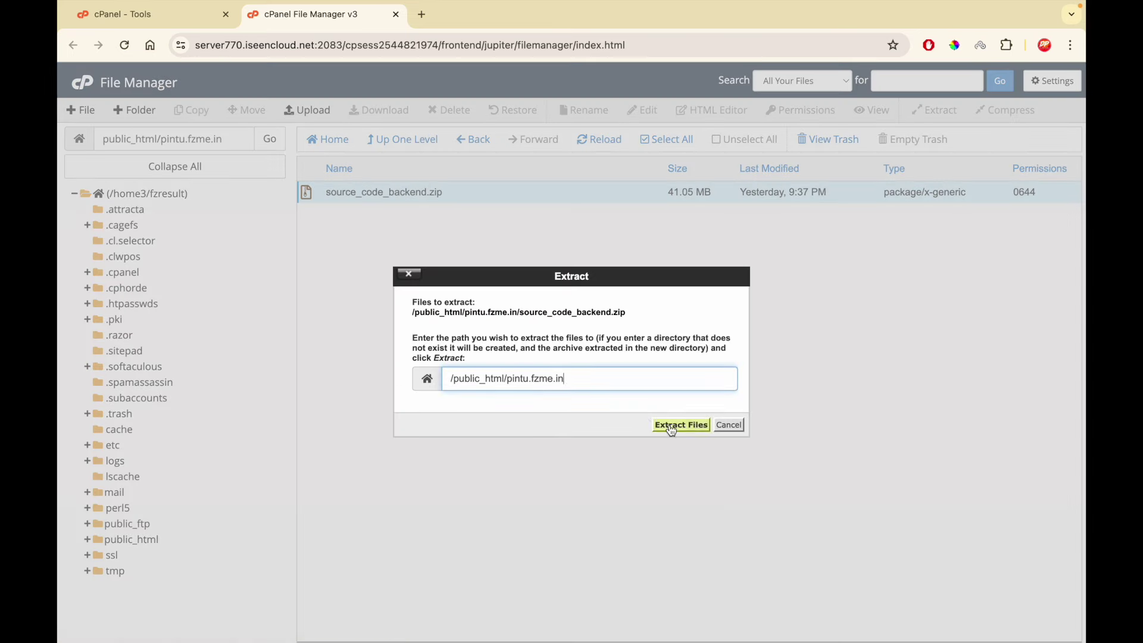
click(669, 425)
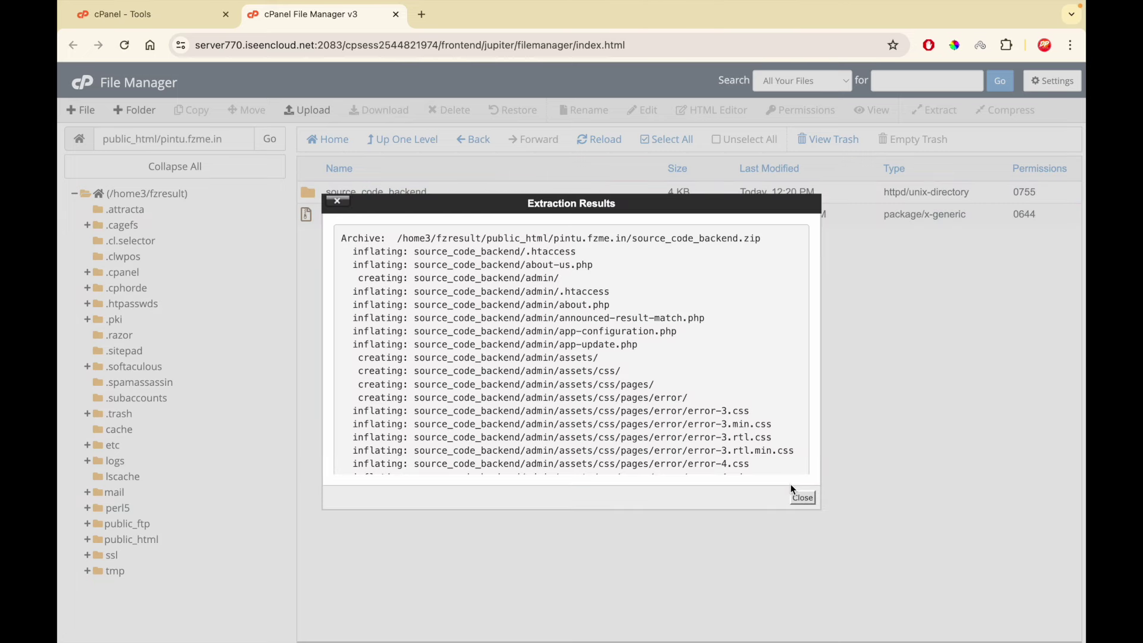
click(802, 498)
click(608, 139)
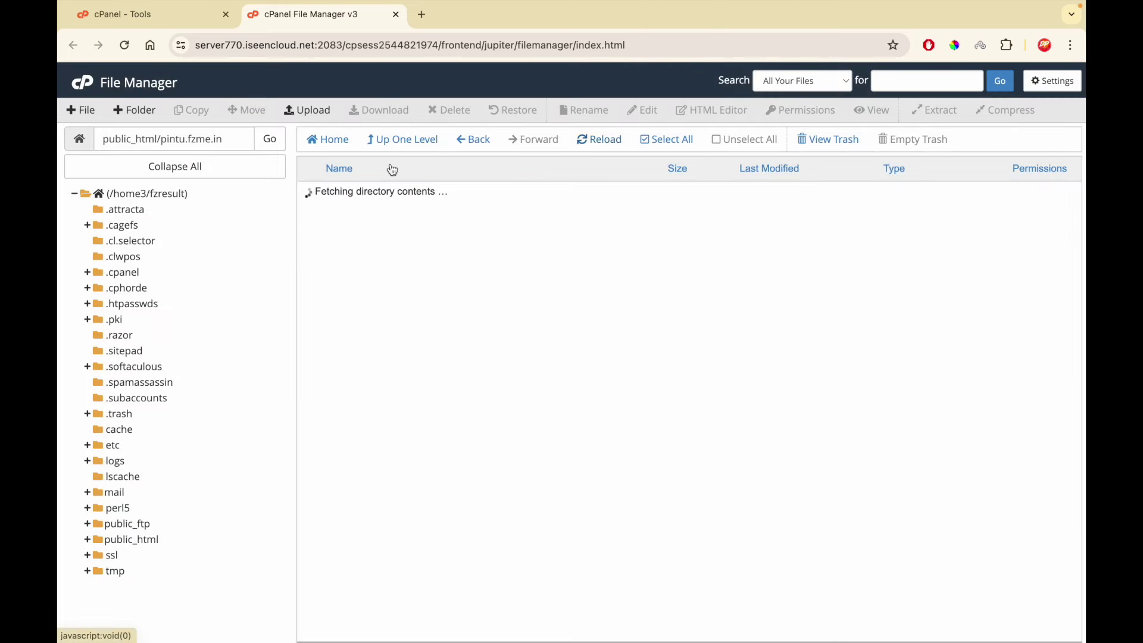
- Move everything inside the extracted source_code_backend folder to /public_html/pintu.fzme.in/
double_click(308, 195)
key(ctrl+a)
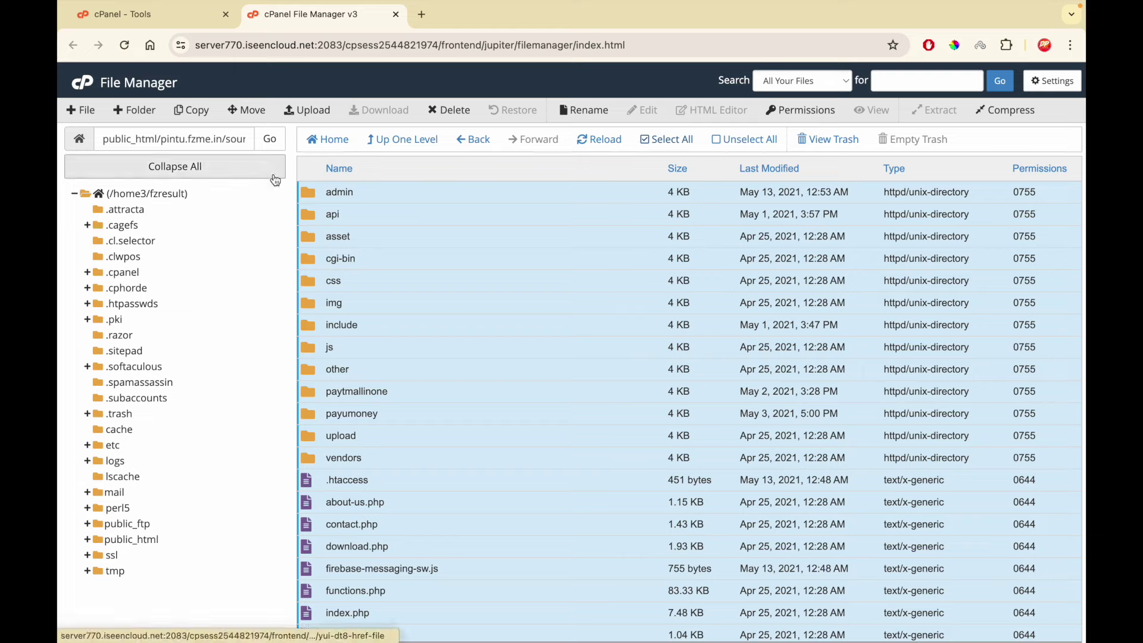
click(260, 112)
key(BackSpace)
key(BackSpace)
key(BackSpace)
key(BackSpace)
key(BackSpace)
key(BackSpace)
key(BackSpace)
key(BackSpace)
key(BackSpace)
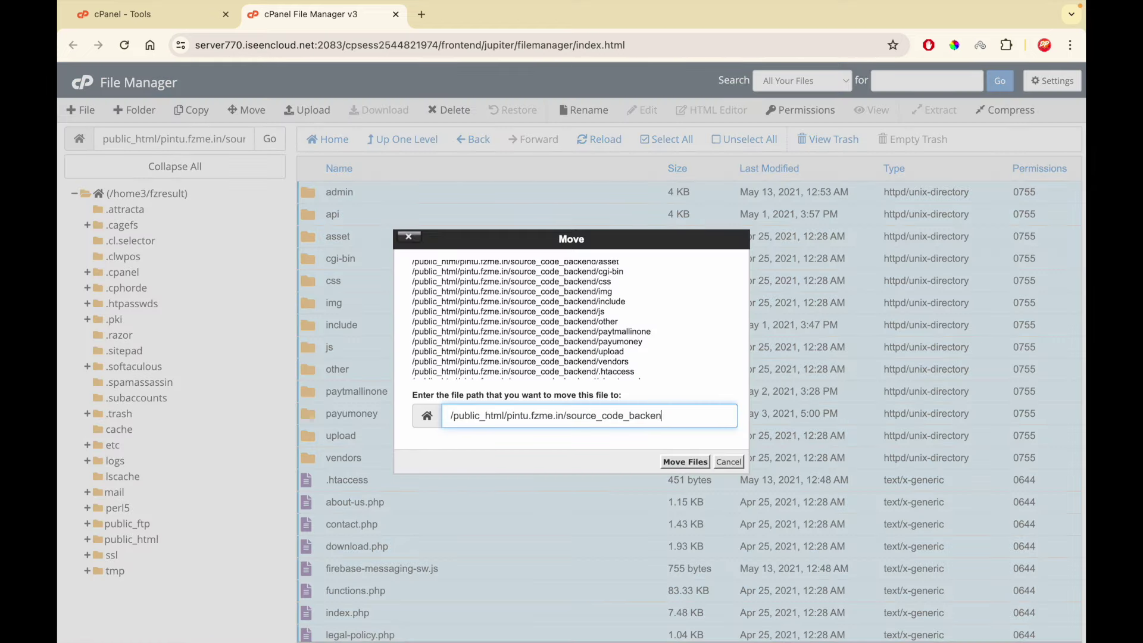
key(BackSpace)
key(BackSpace)
key(BackSpace)
key(BackSpace)
key(BackSpace)
key(BackSpace)
key(BackSpace)
key(BackSpace)
key(BackSpace)
key(BackSpace)
key(Return)
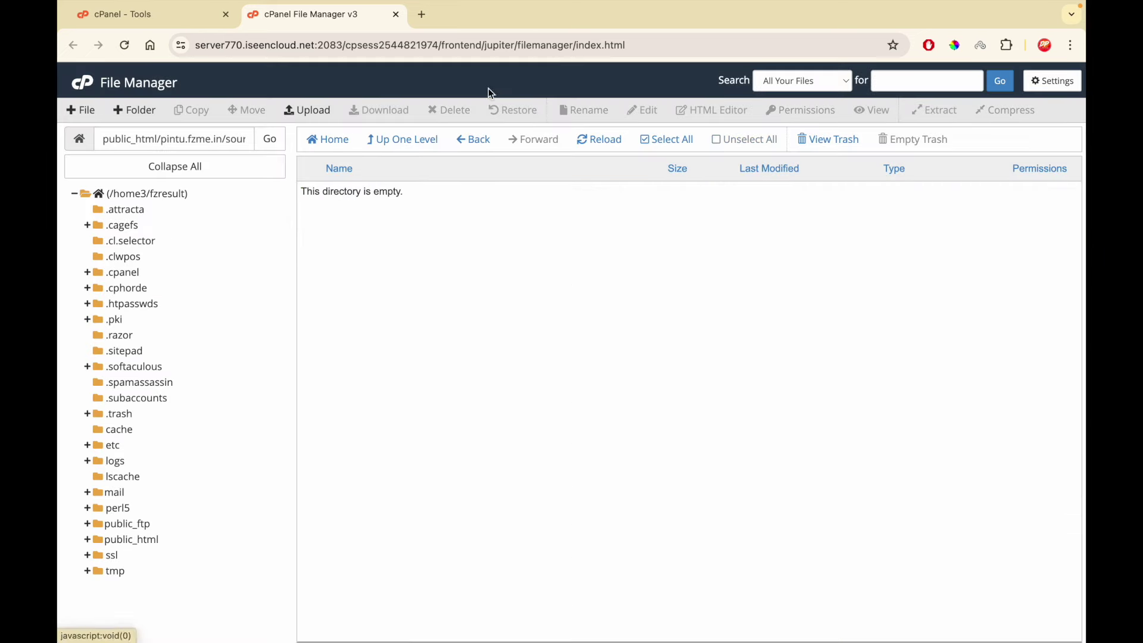
- Open config.php from the include folder of pintu.fzme.in for editing and locate its database connection settings
click(412, 143)
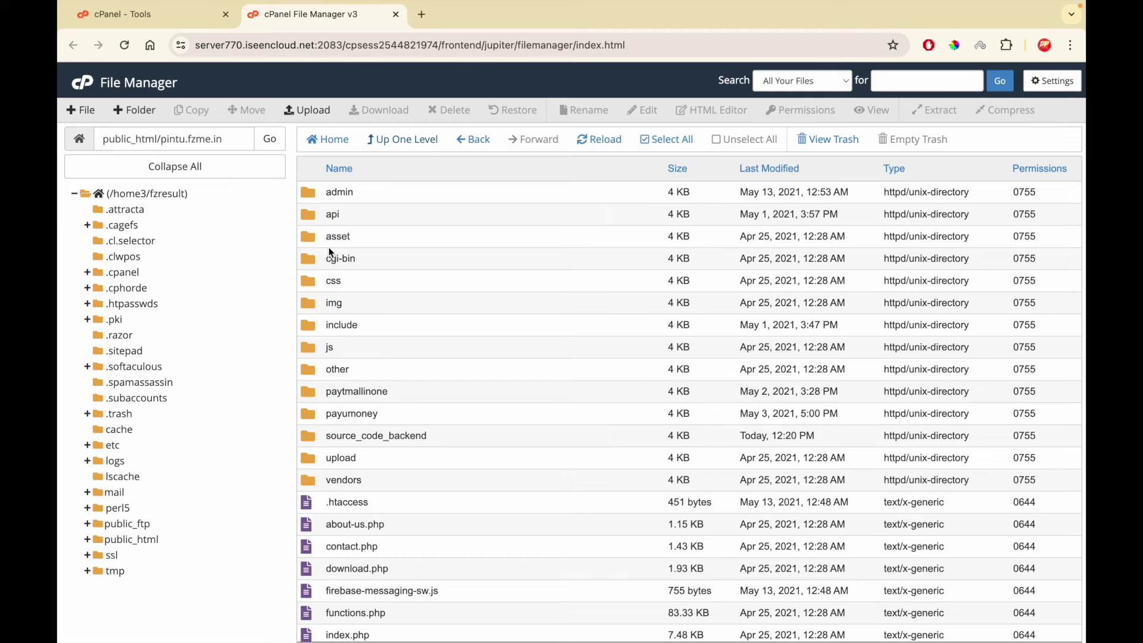
double_click(310, 324)
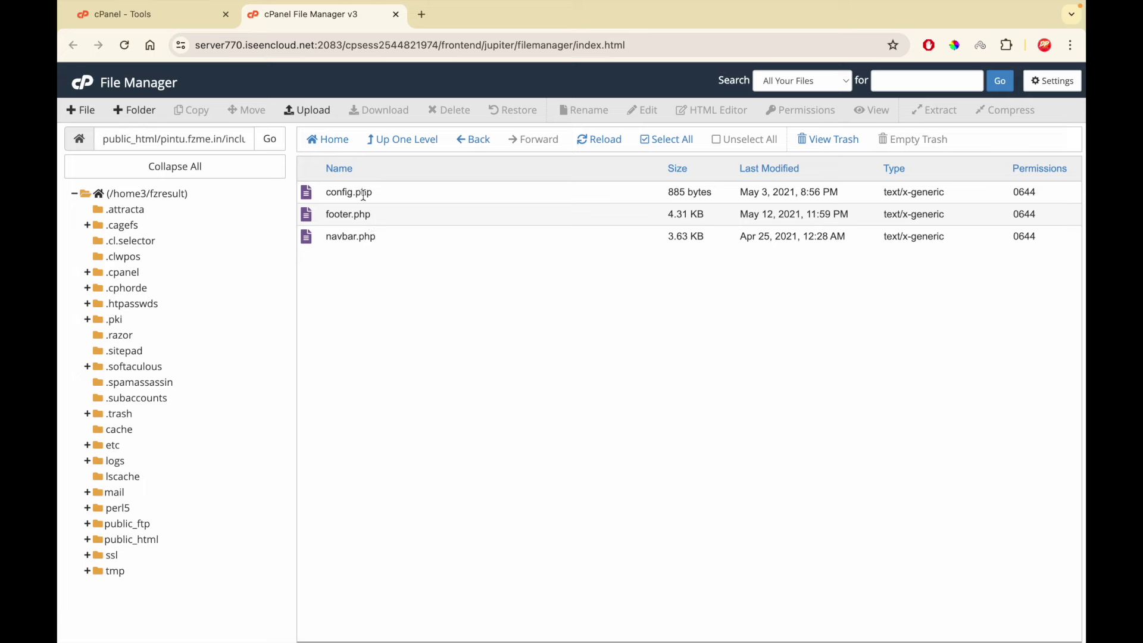
right_click(363, 195)
click(389, 247)
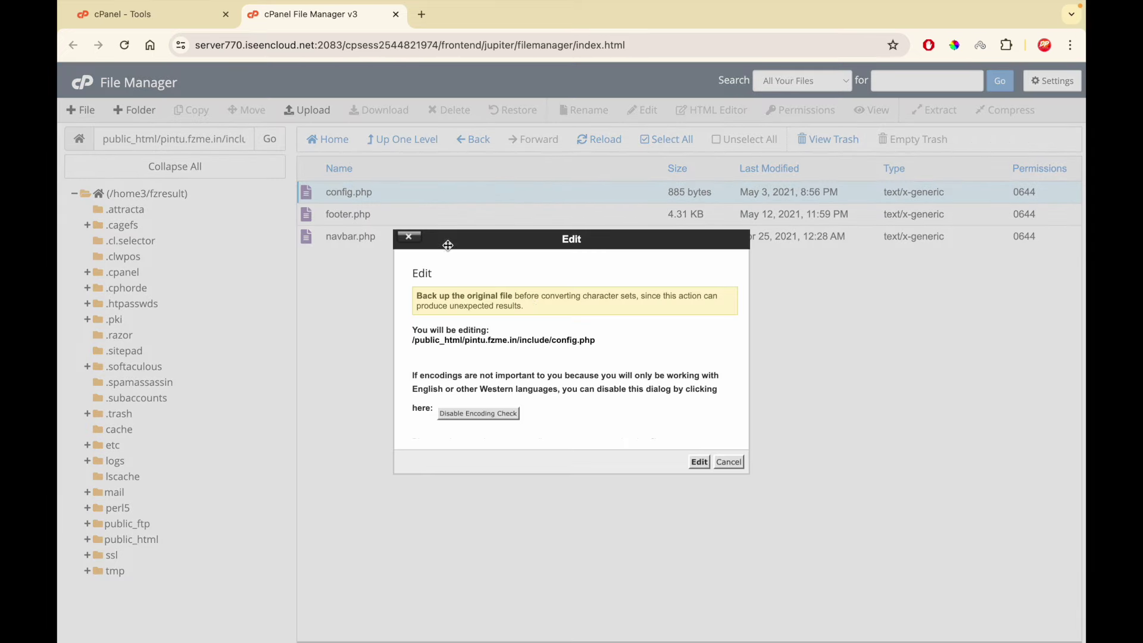
click(700, 462)
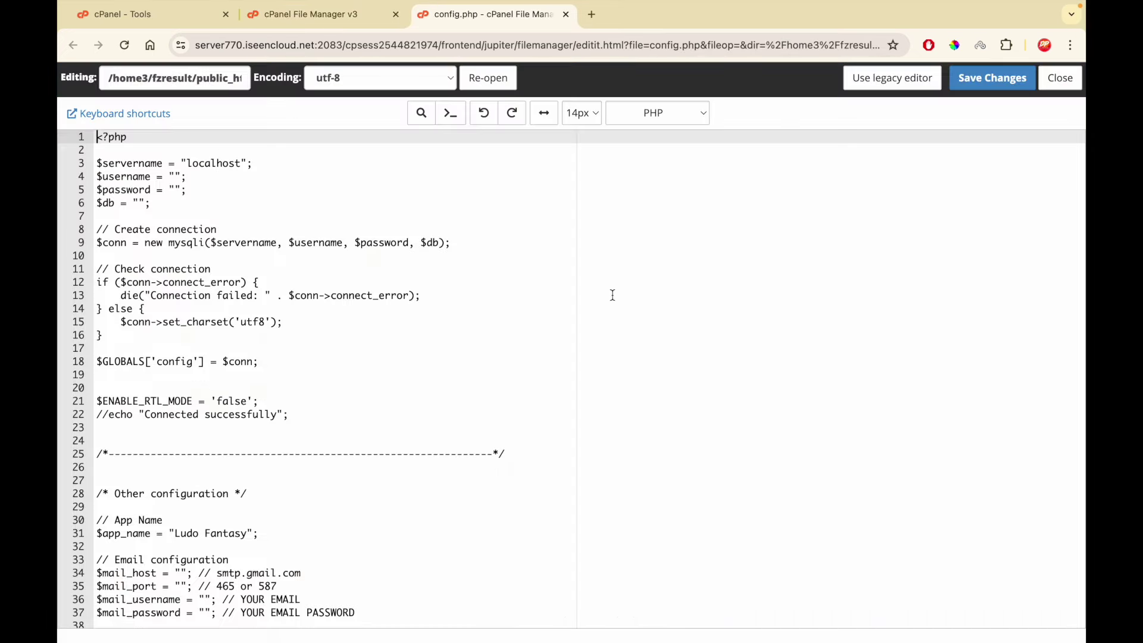
click(188, 177)
drag(151, 203, 77, 162)
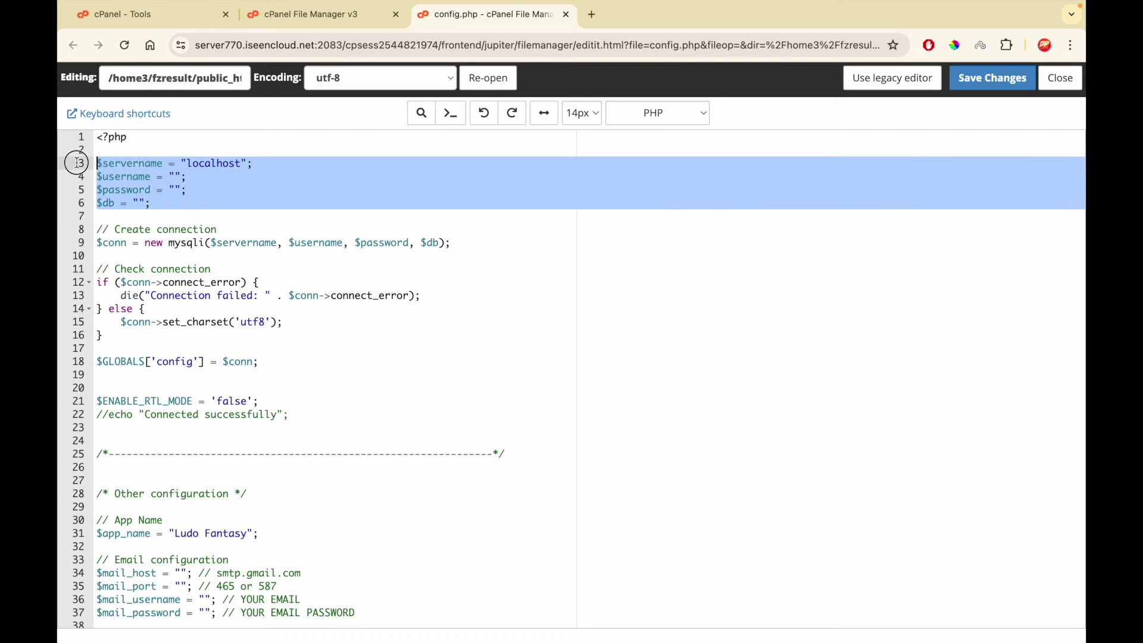
click(190, 189)
drag(178, 202, 63, 169)
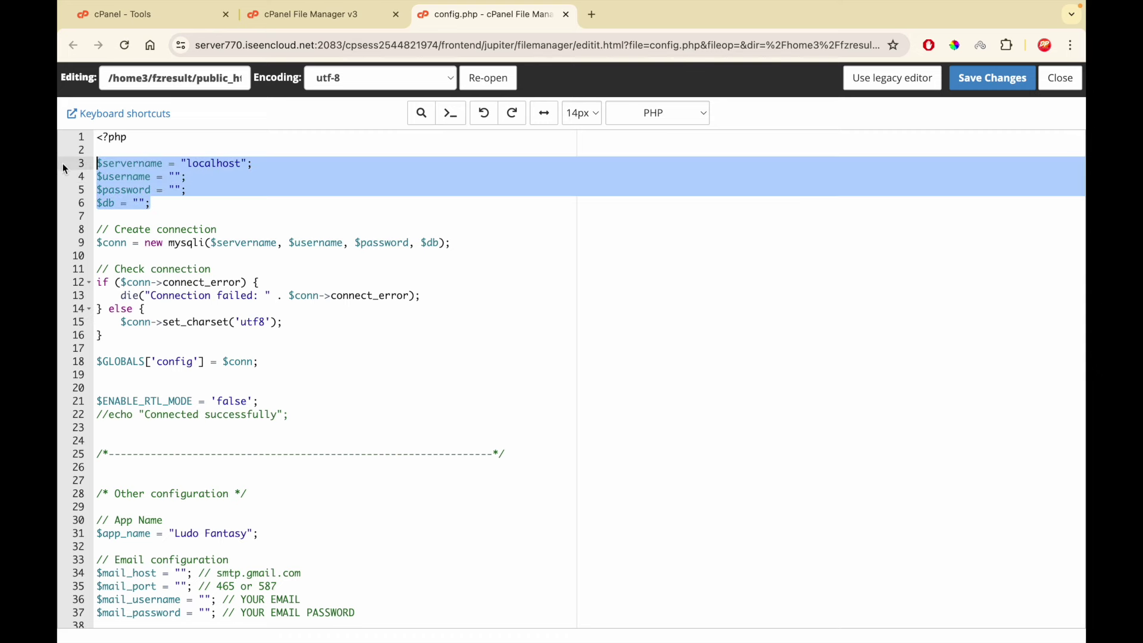
click(146, 189)
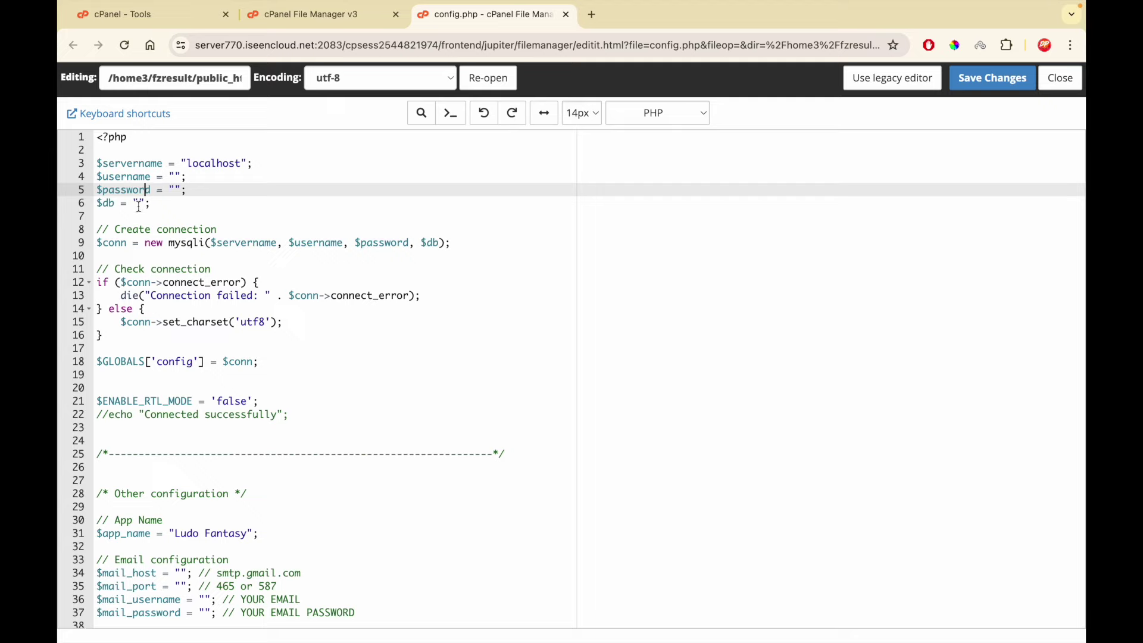
- Create a new MySQL database with the name ludotest using the MySQL Database Wizard
click(151, 24)
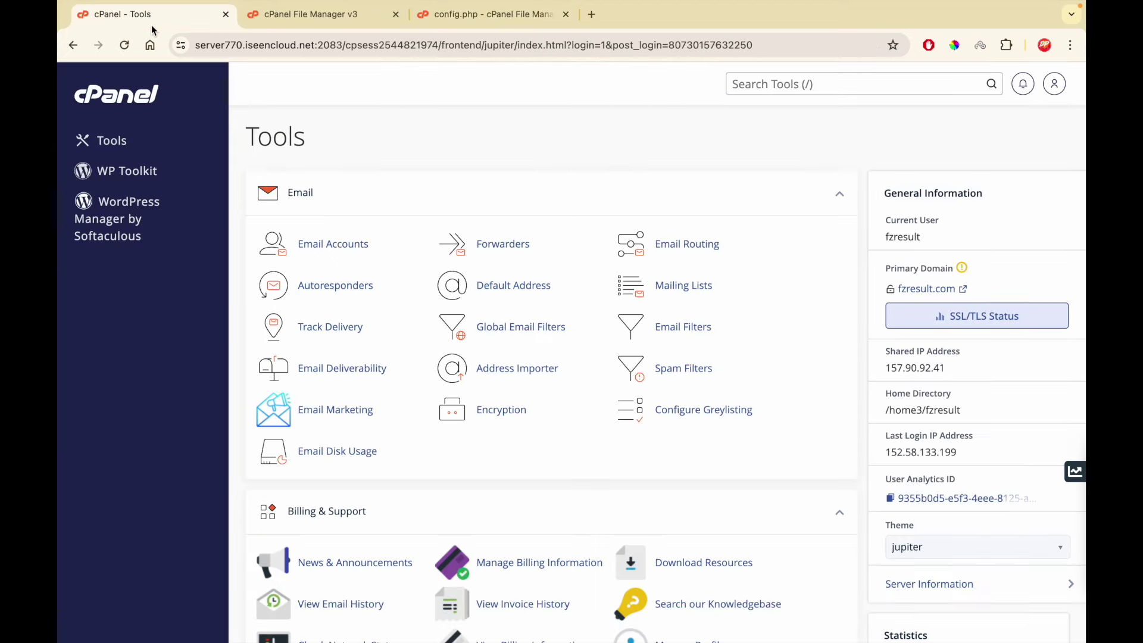
scroll(438, 229, down, 12)
scroll(438, 234, down, 5)
click(687, 357)
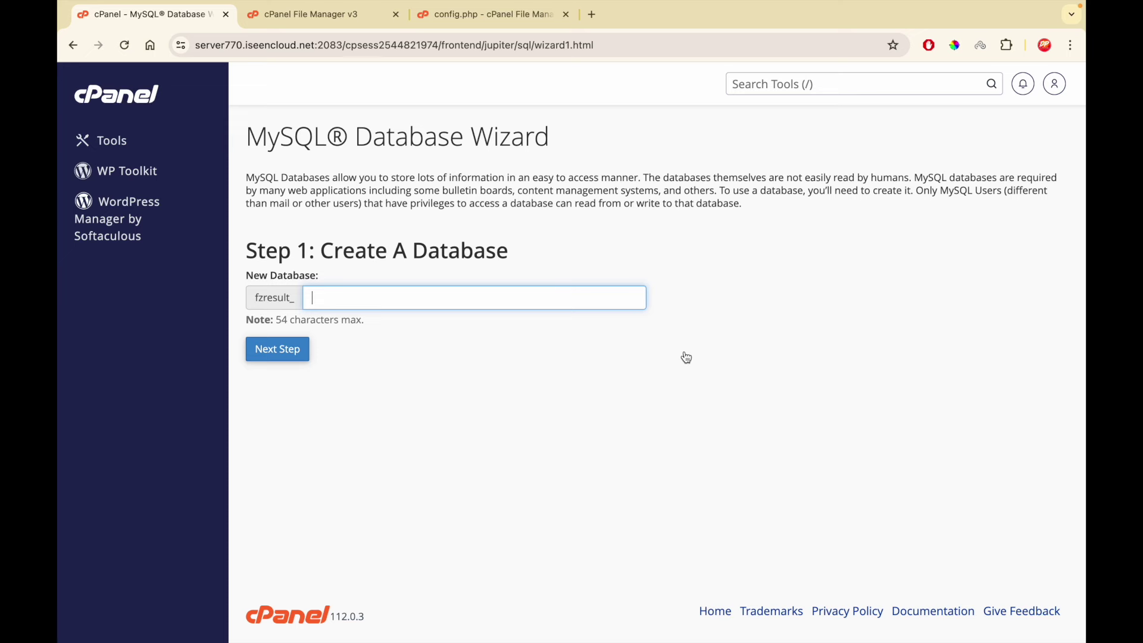
text(ludotest)
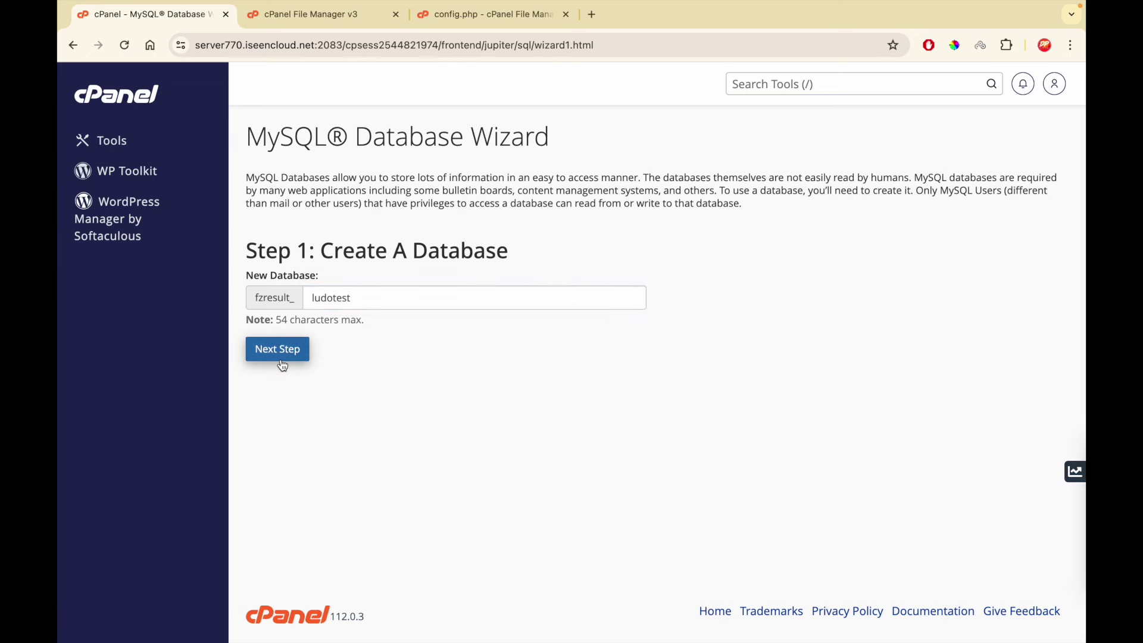
click(282, 365)
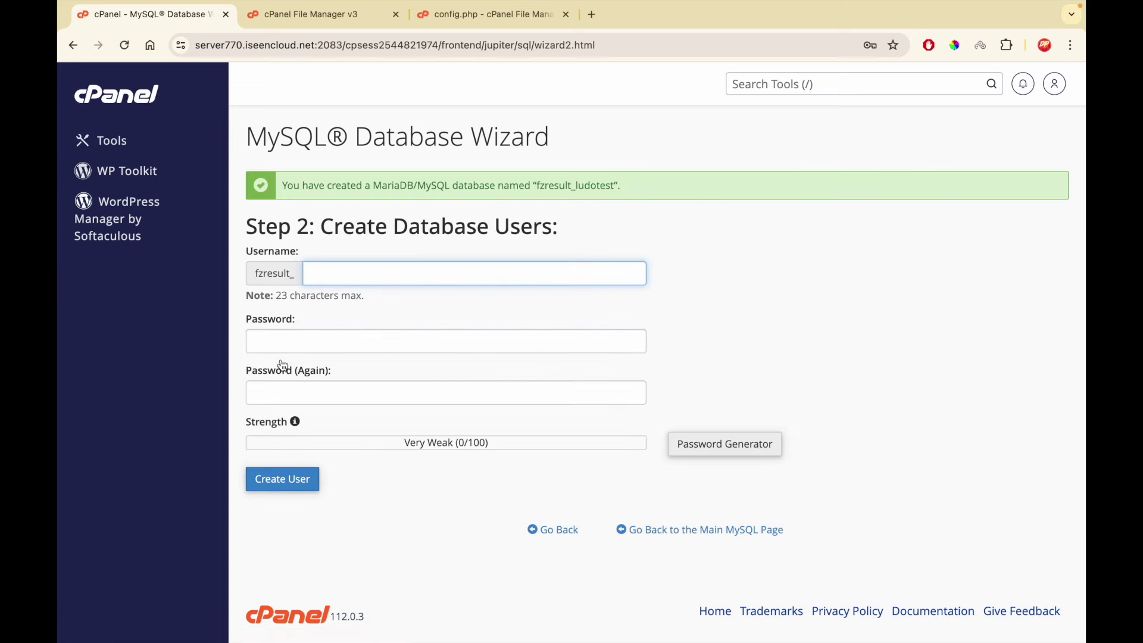
- Create the database user ludotest with a generated password, copying that password for reuse
key(ctrl+v)
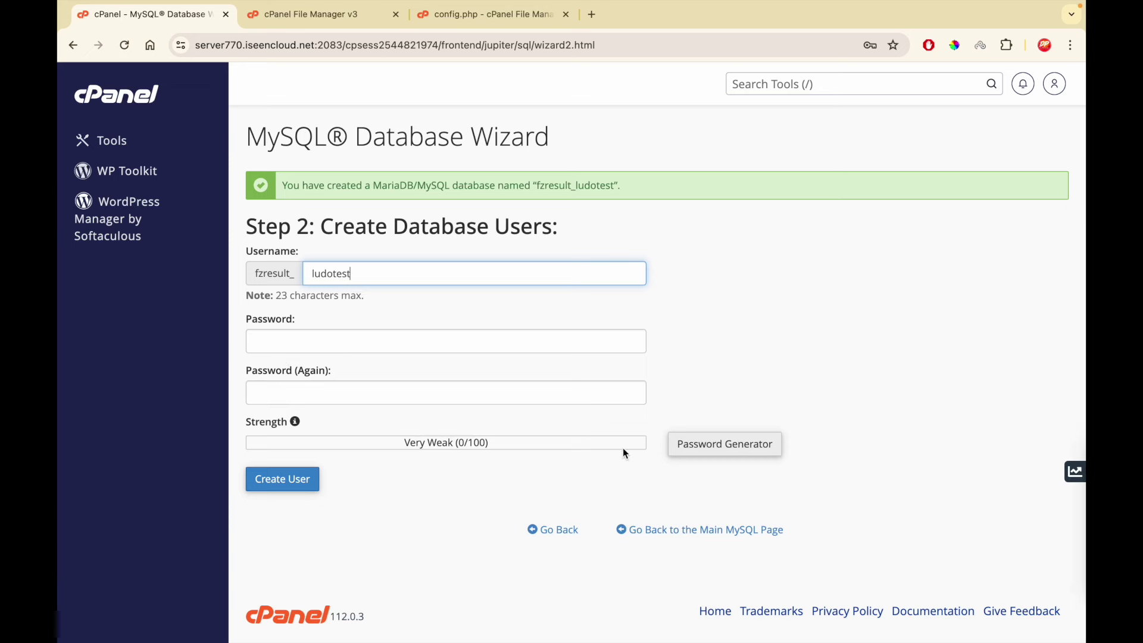
click(732, 440)
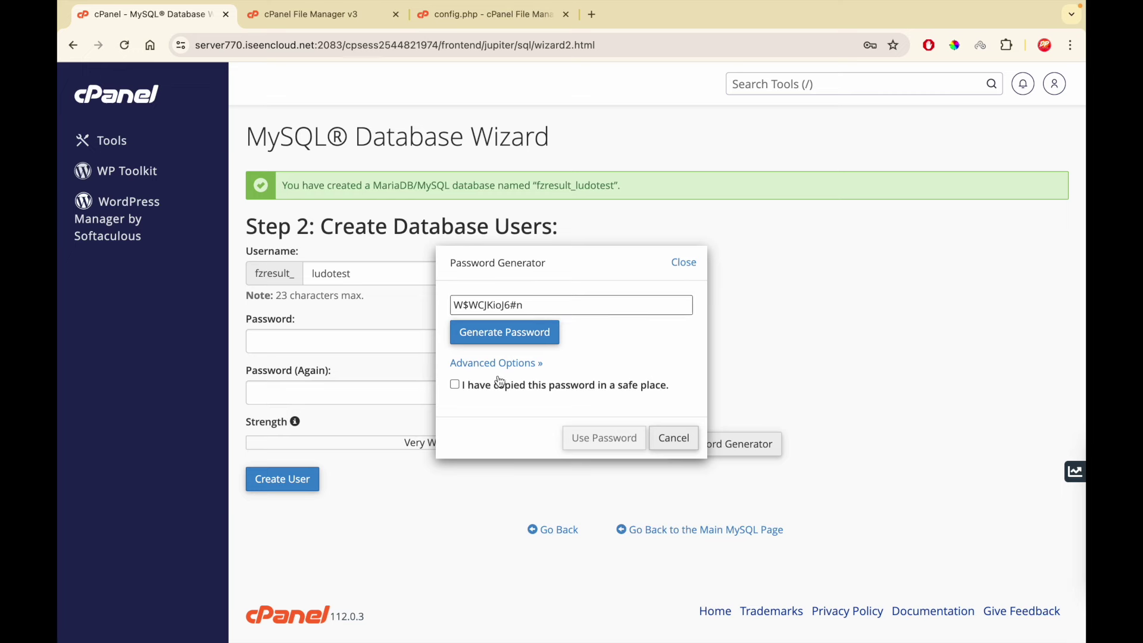
triple_click(522, 306)
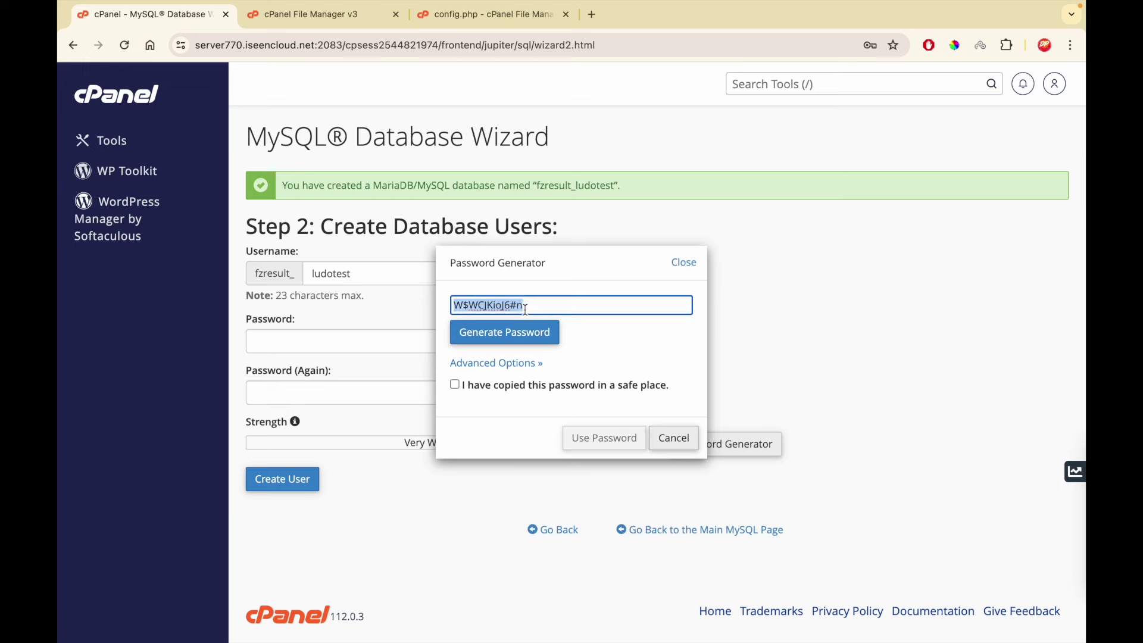
right_click(526, 311)
click(554, 360)
click(531, 384)
click(598, 439)
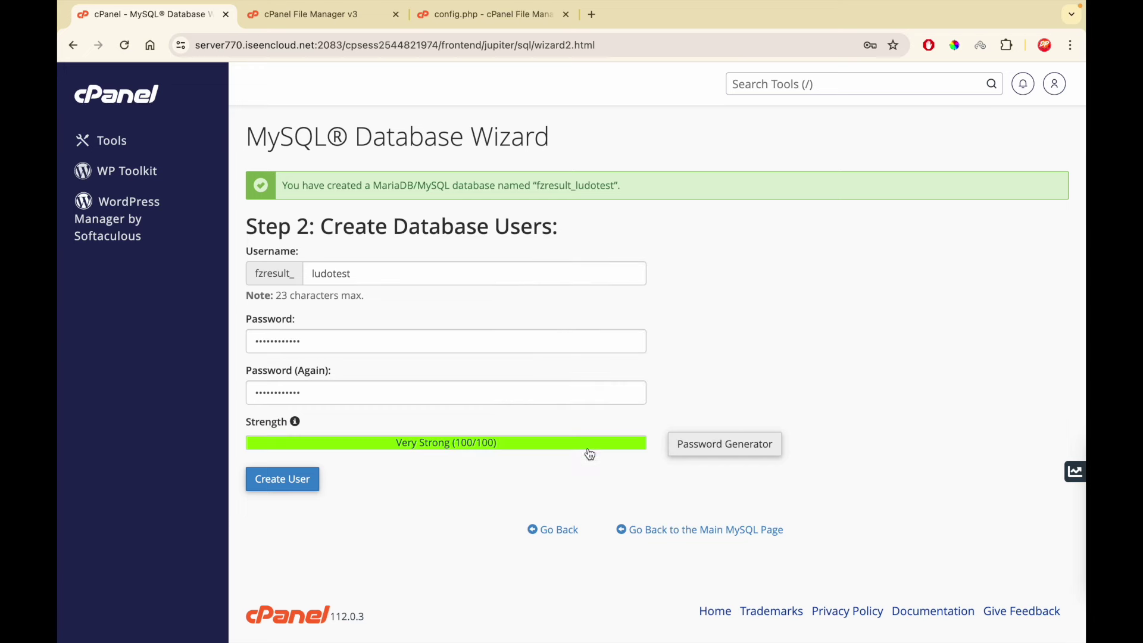
click(279, 484)
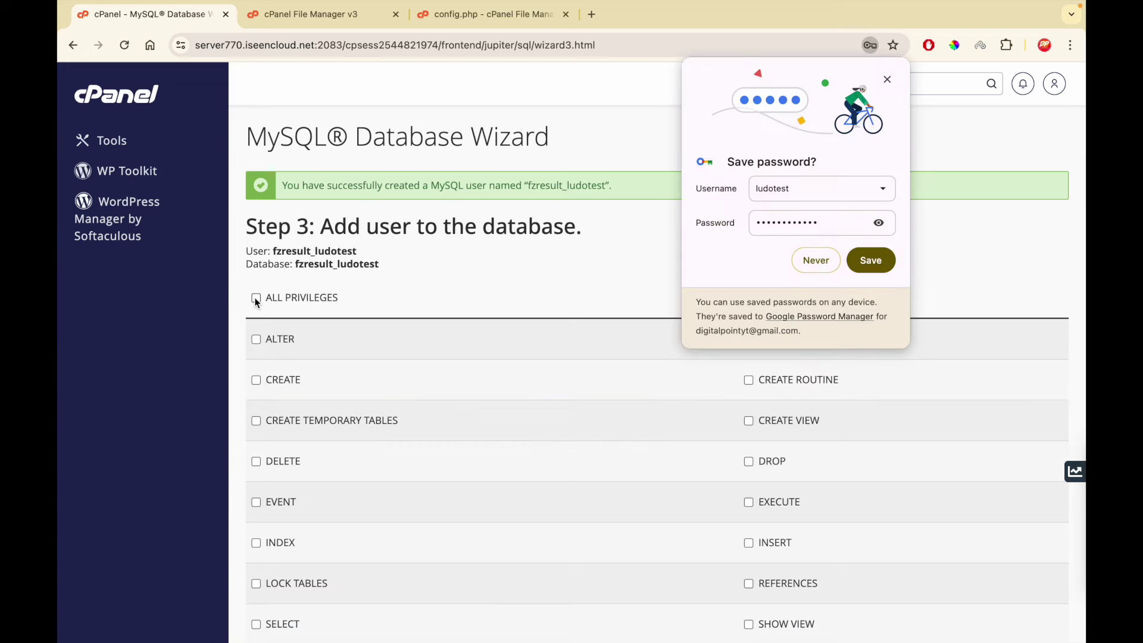
- Grant the new user all privileges on the ludotest database and decline saving the password in the browser
click(256, 298)
scroll(256, 369, down, 4)
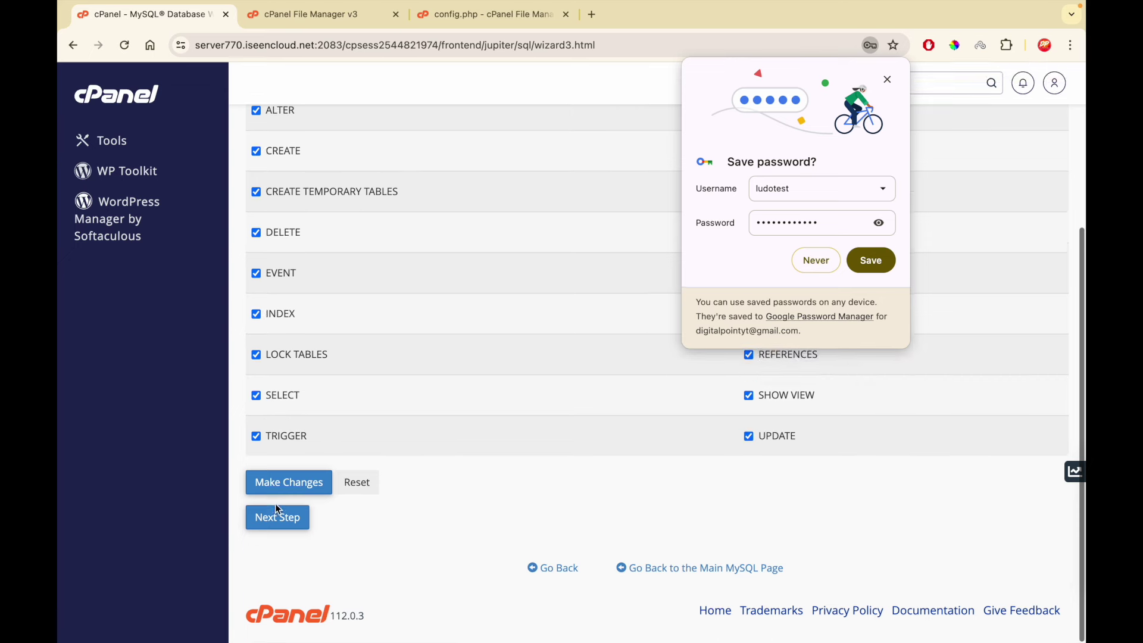
click(275, 518)
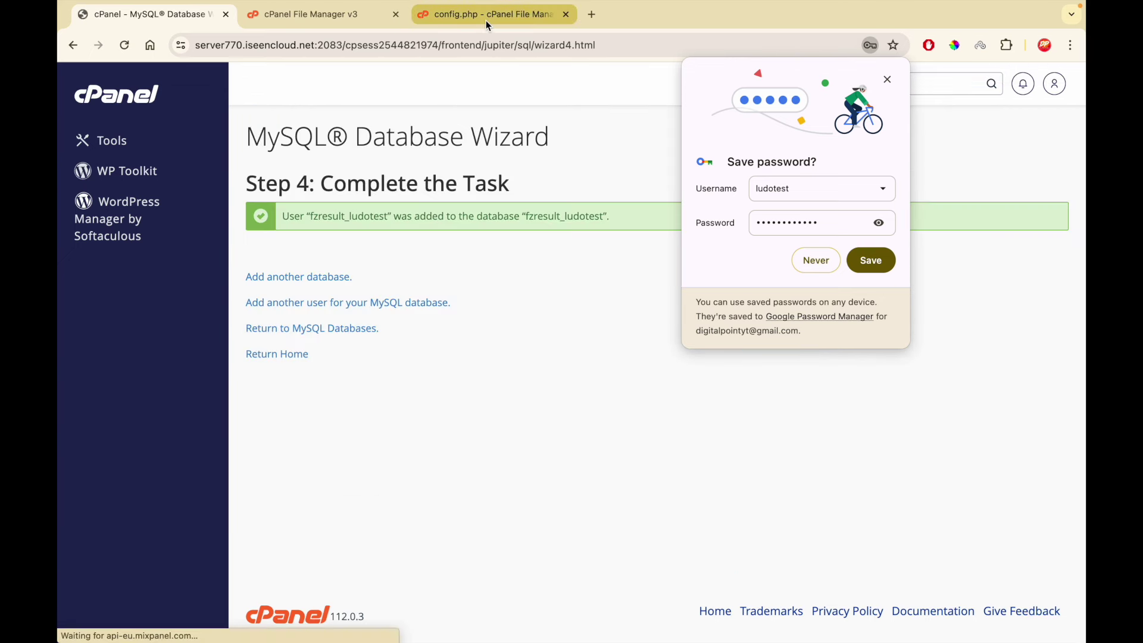
click(808, 255)
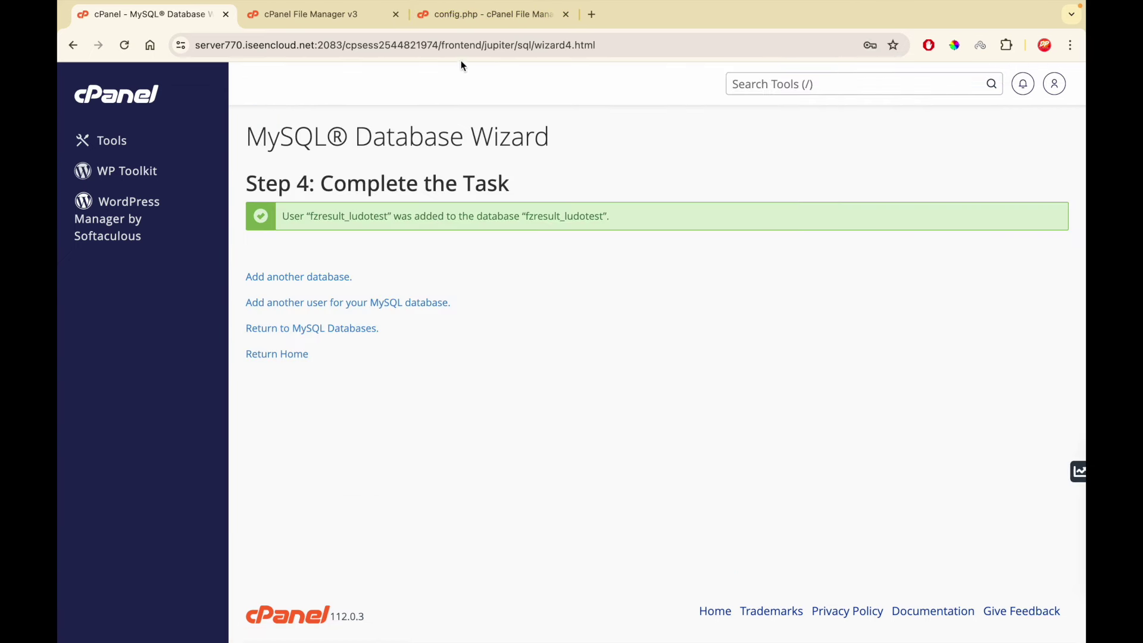
- Paste the copied database user password into the $password setting of config.php
click(468, 11)
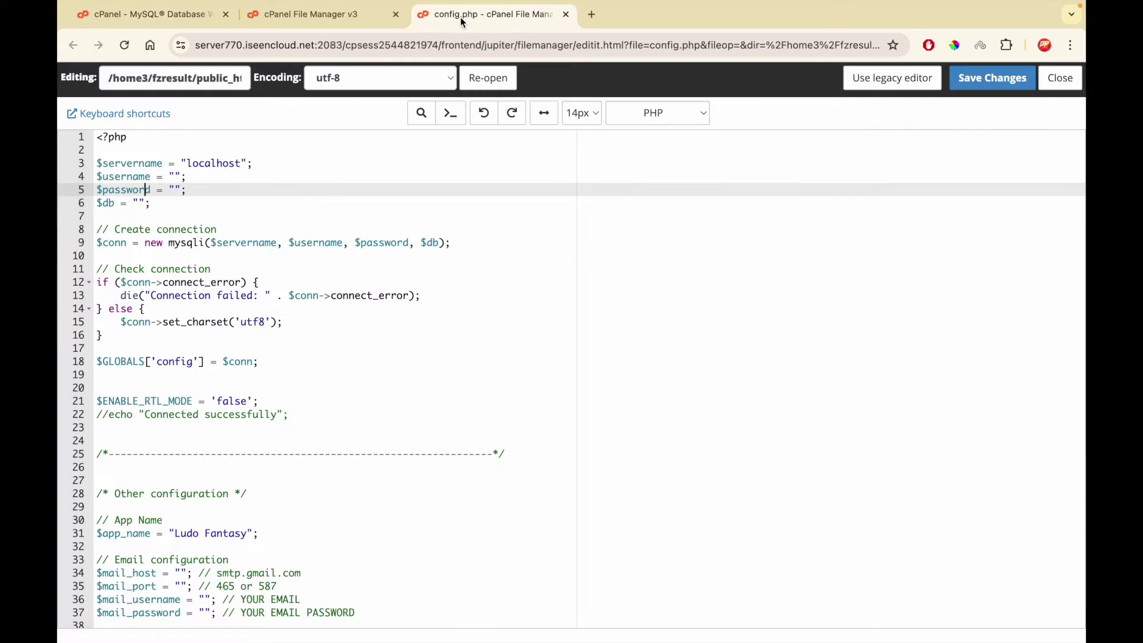
click(176, 190)
key(super+v)
- Copy fzresult_ludotest from the wizard's completion message into the username and database name settings of config.php
click(191, 19)
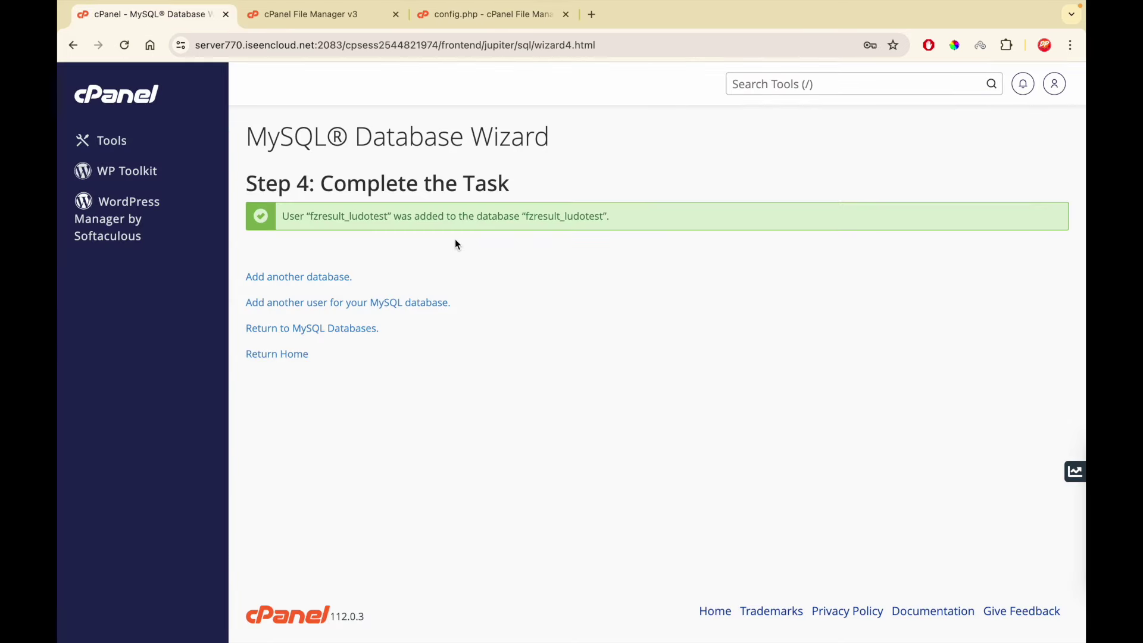
double_click(352, 214)
right_click(351, 214)
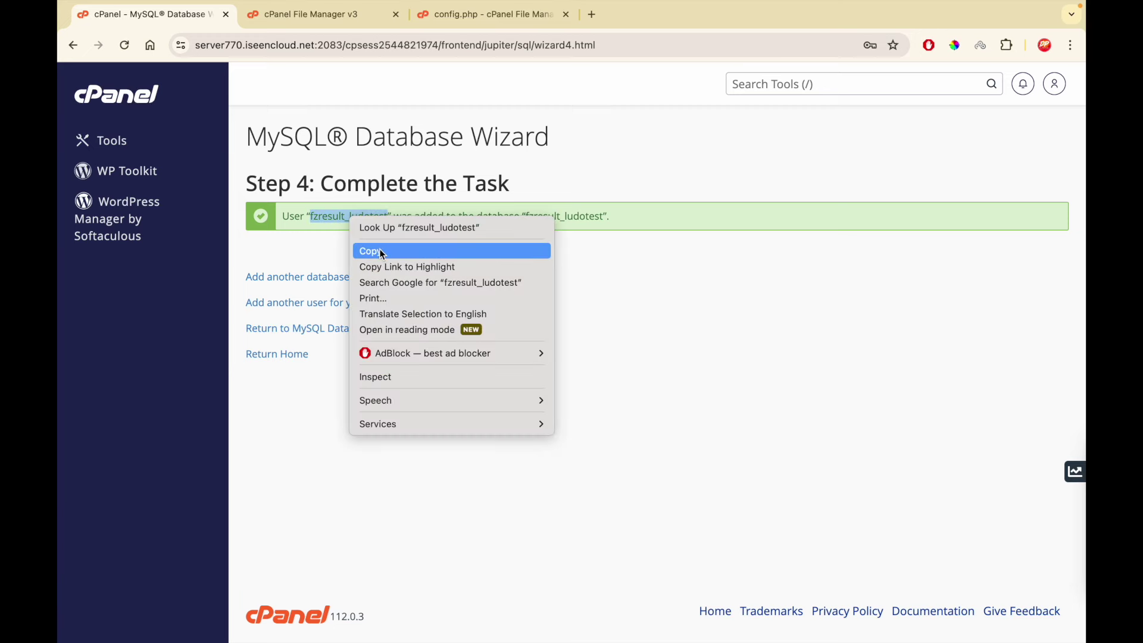
click(370, 250)
click(476, 47)
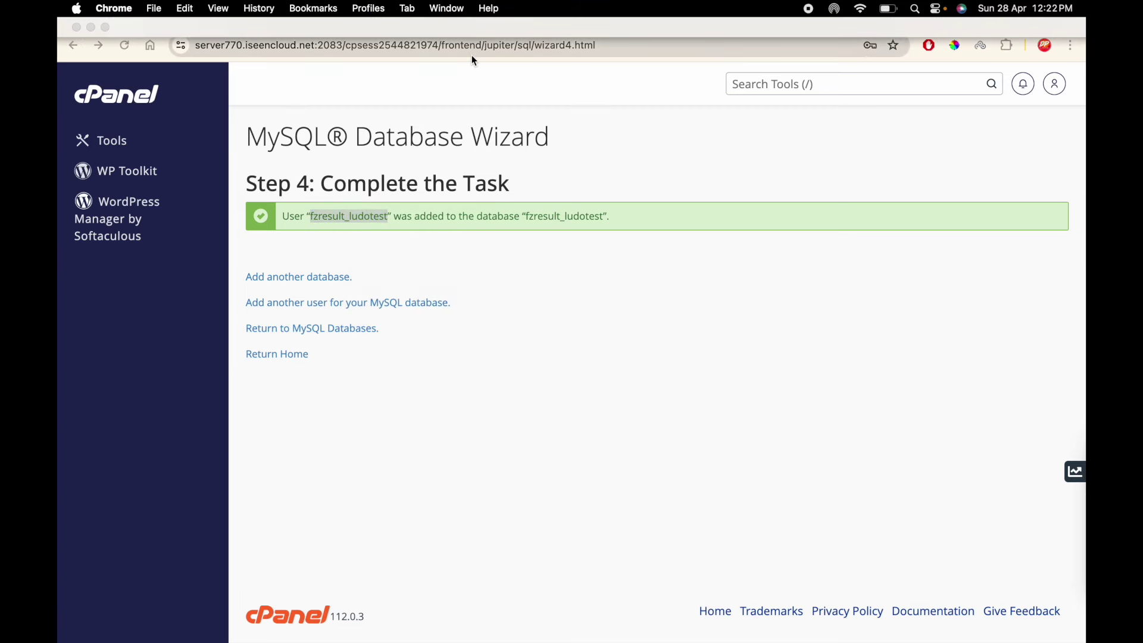
click(497, 17)
click(146, 14)
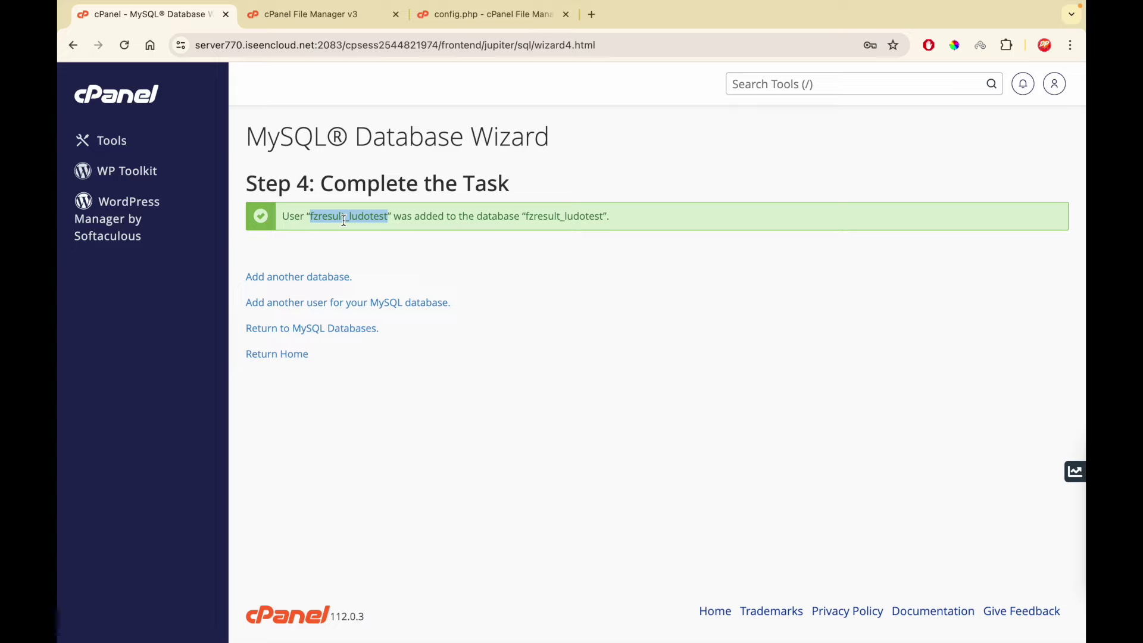
right_click(339, 215)
click(364, 252)
- Open phpMyAdmin from the cPanel tools and select the fzresult_ludotest database
click(107, 141)
scroll(394, 297, down, 15)
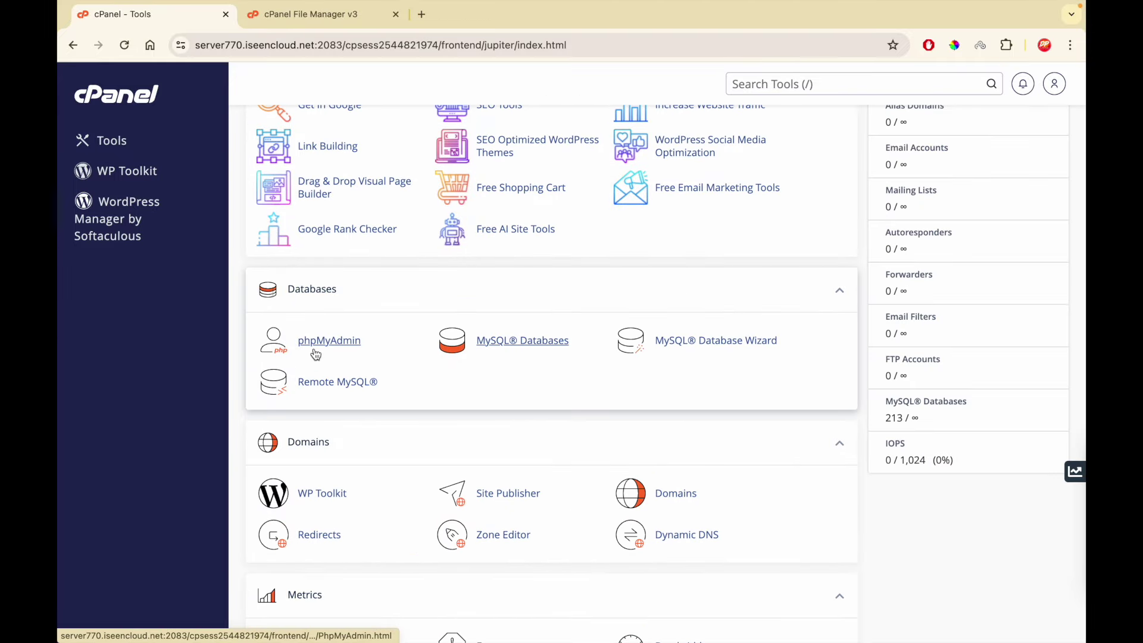
click(316, 354)
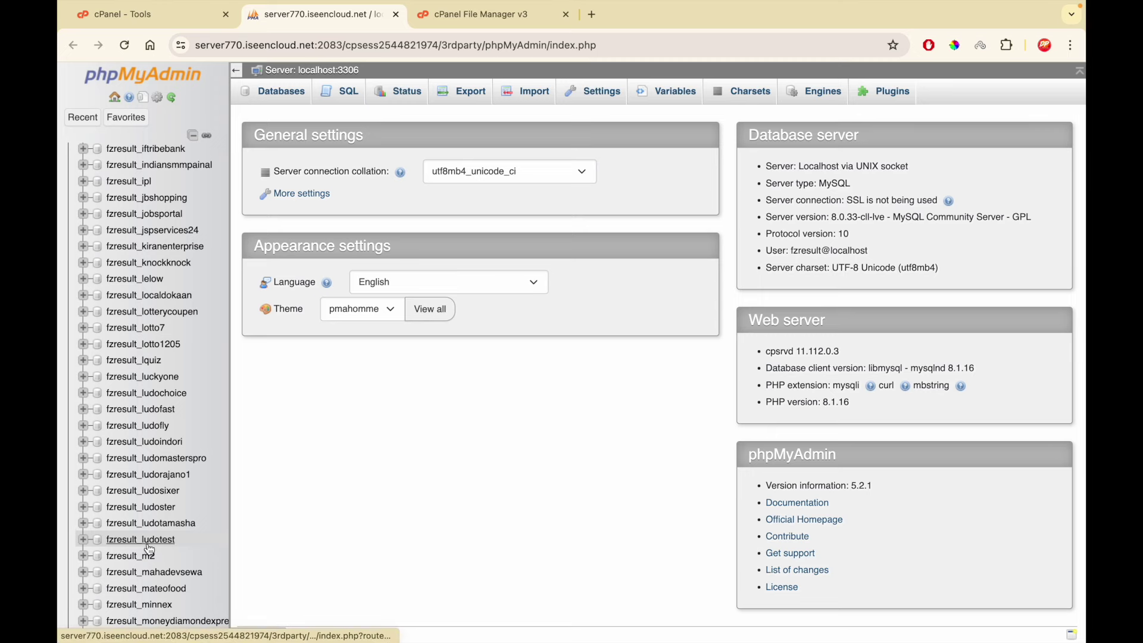
click(149, 544)
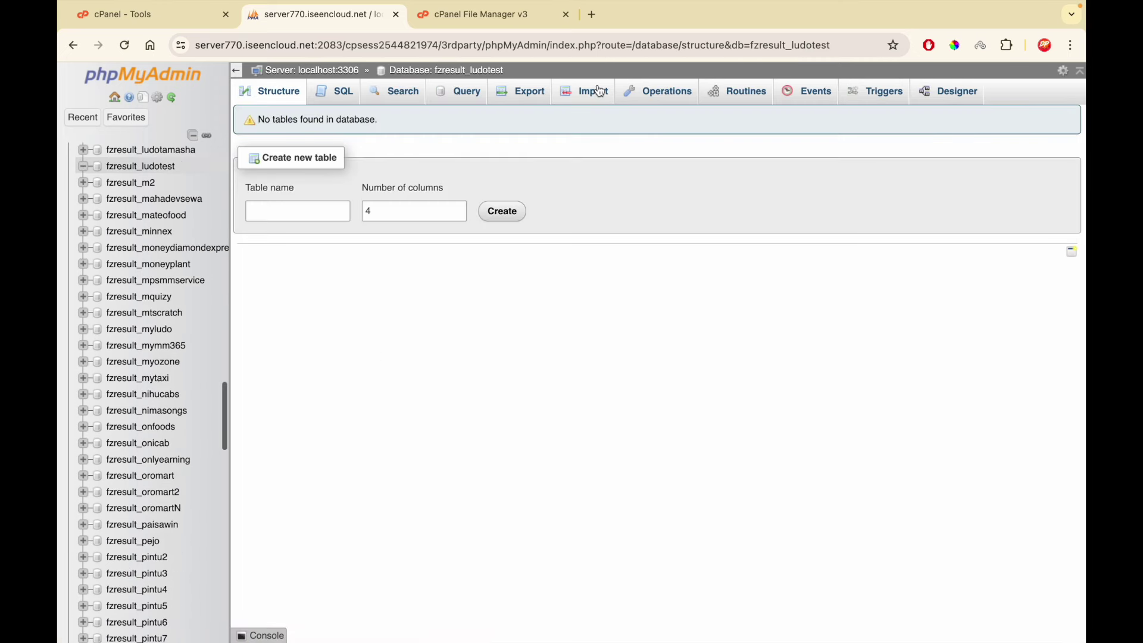
- Import db_ludofantasy.sql from the database folder of Ludo-tournament-app into the selected database
click(600, 91)
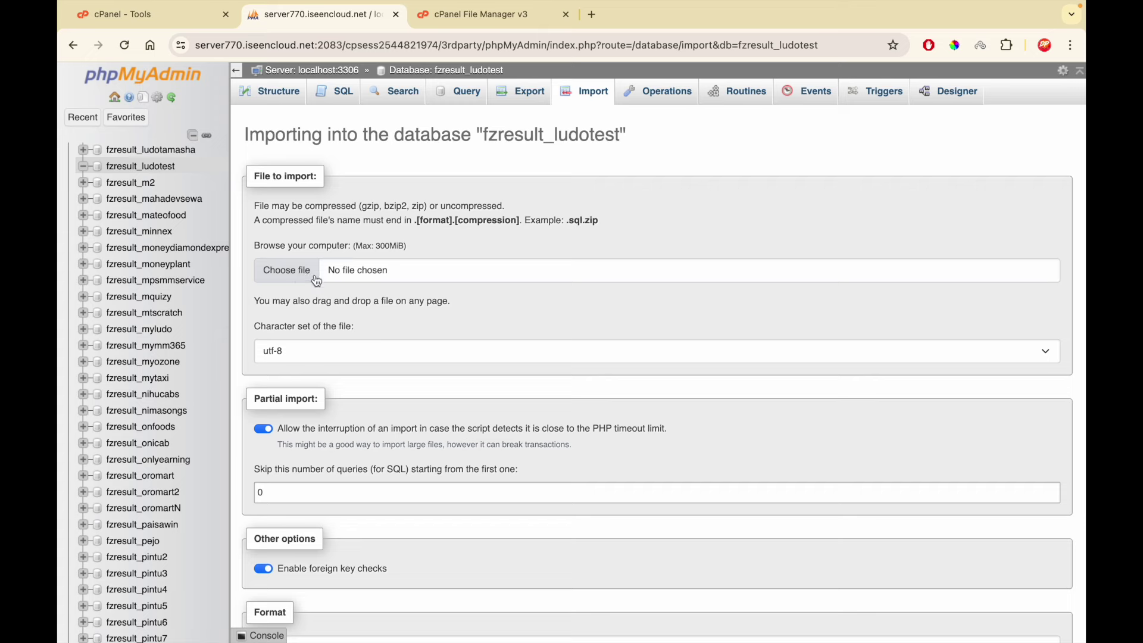
click(302, 277)
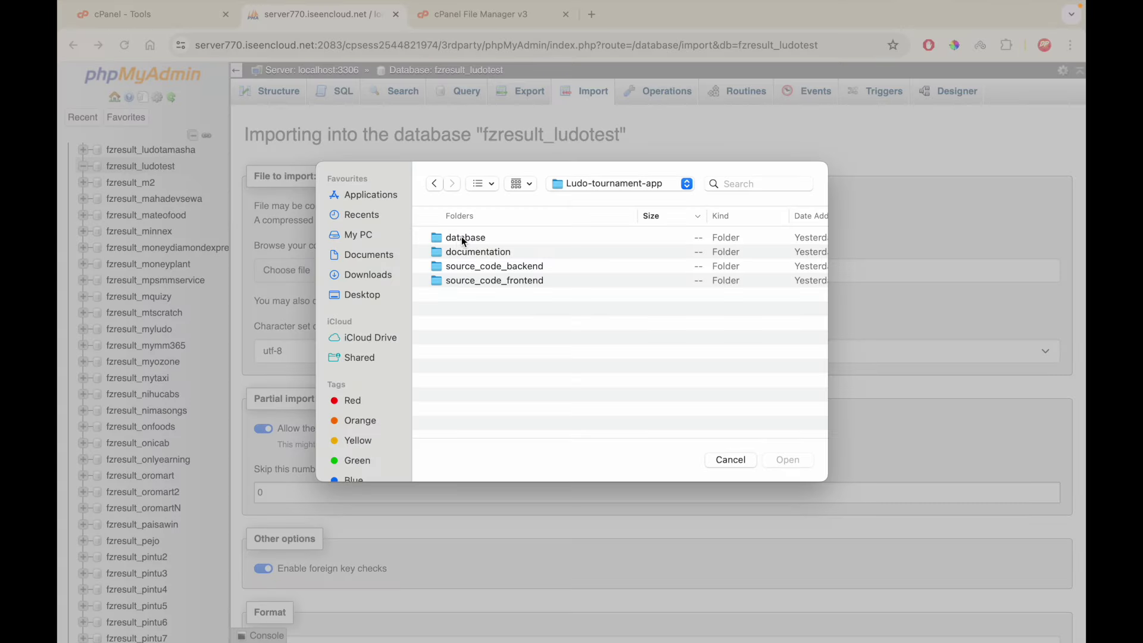
double_click(462, 237)
click(453, 237)
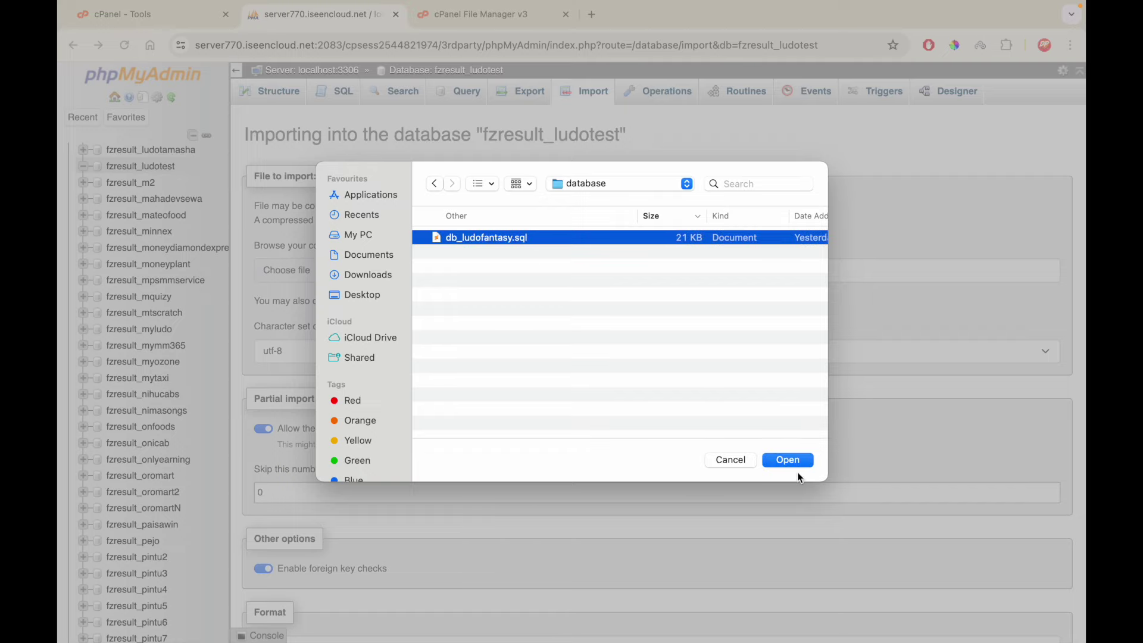
click(787, 459)
scroll(416, 536, down, 5)
click(266, 592)
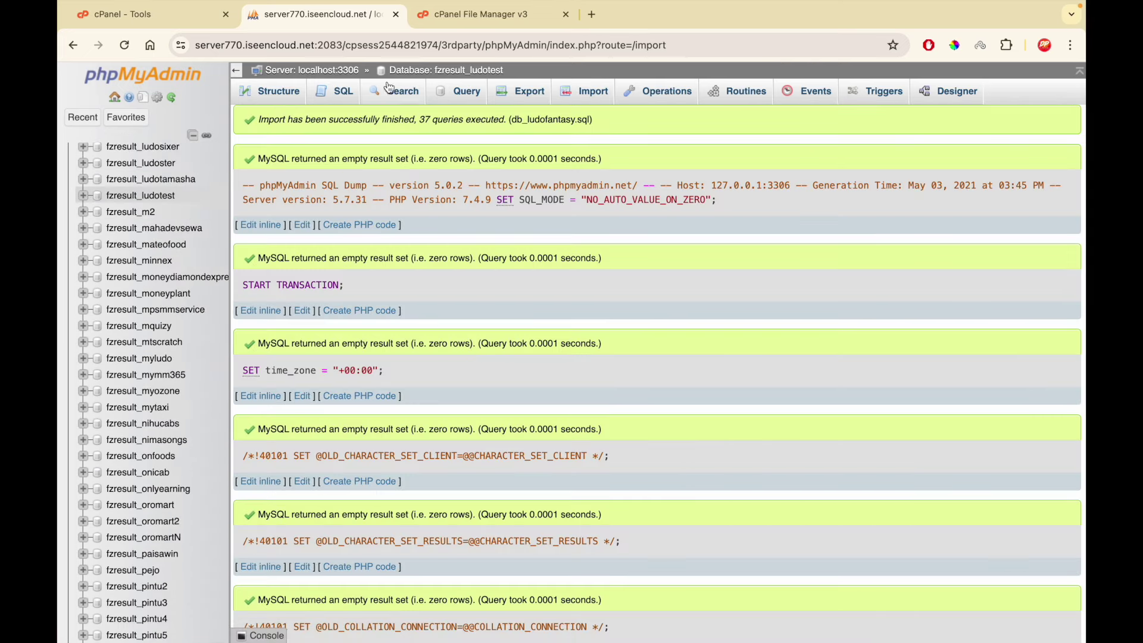
- Close phpMyAdmin, copy the domain pintu.fzme.in from the File Manager path and load that site in a new tab
click(396, 14)
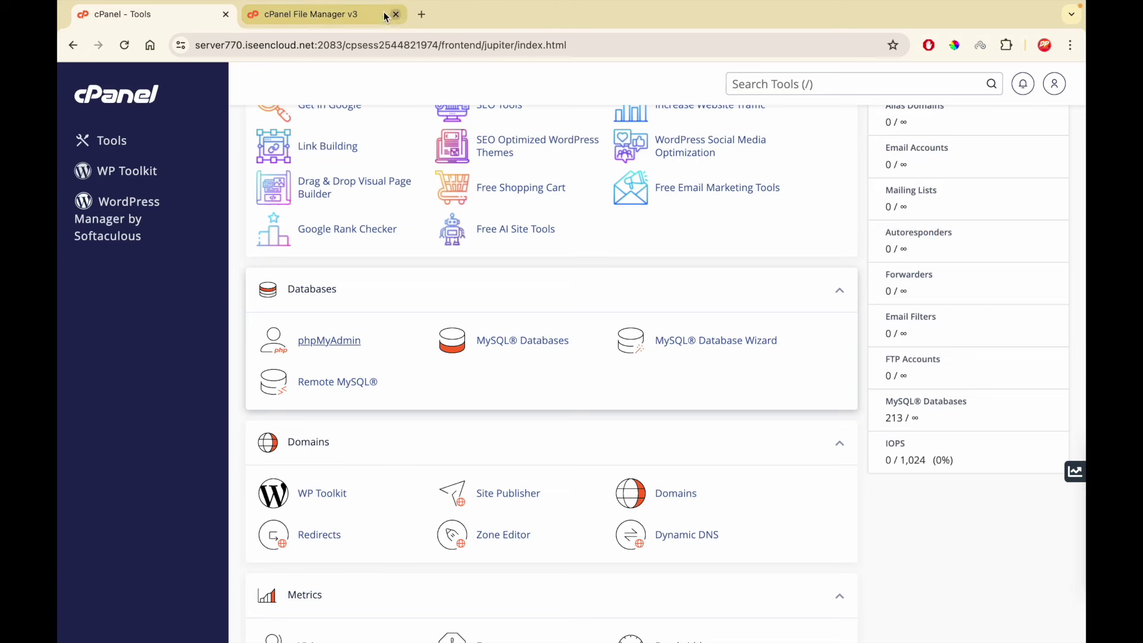
click(313, 18)
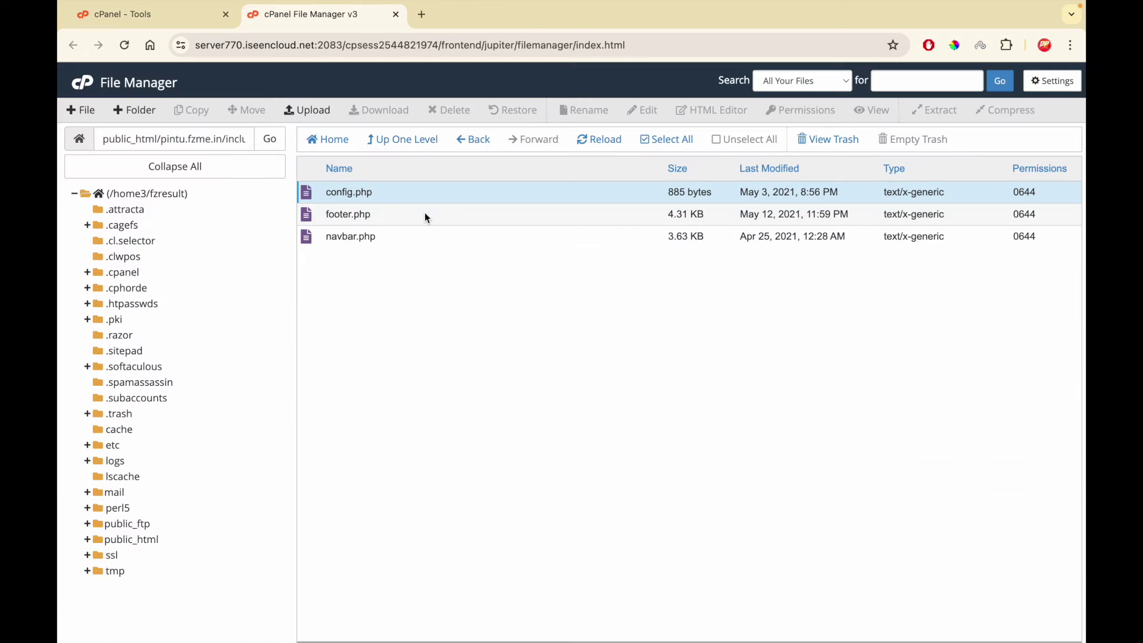
double_click(160, 140)
drag(209, 141, 220, 140)
key(super+c)
click(421, 14)
key(super+v)
key(Return)
scroll(572, 357, down, 15)
- Go to the site's /admin page and sign in to the admin dashboard with the prefilled credentials
click(418, 47)
click(418, 47)
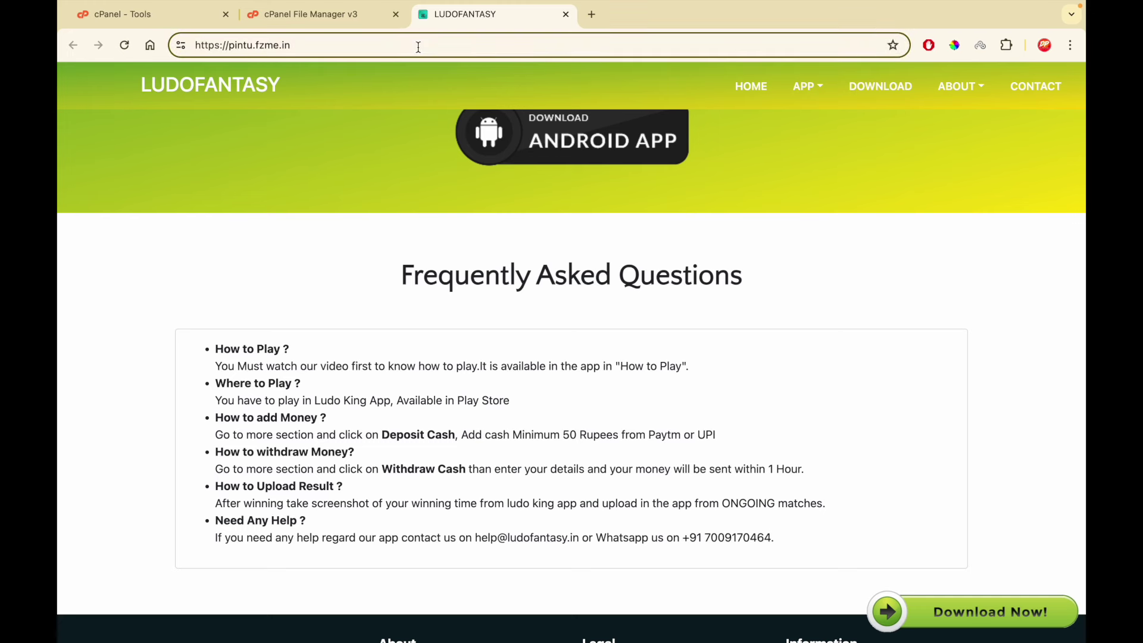
text(/admin)
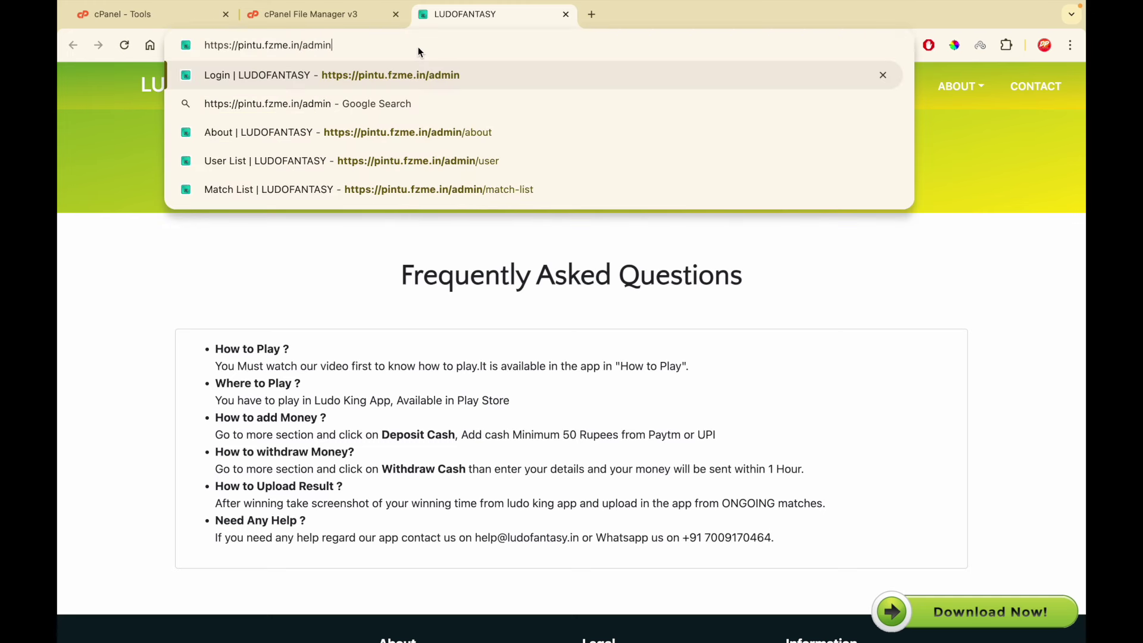
key(Return)
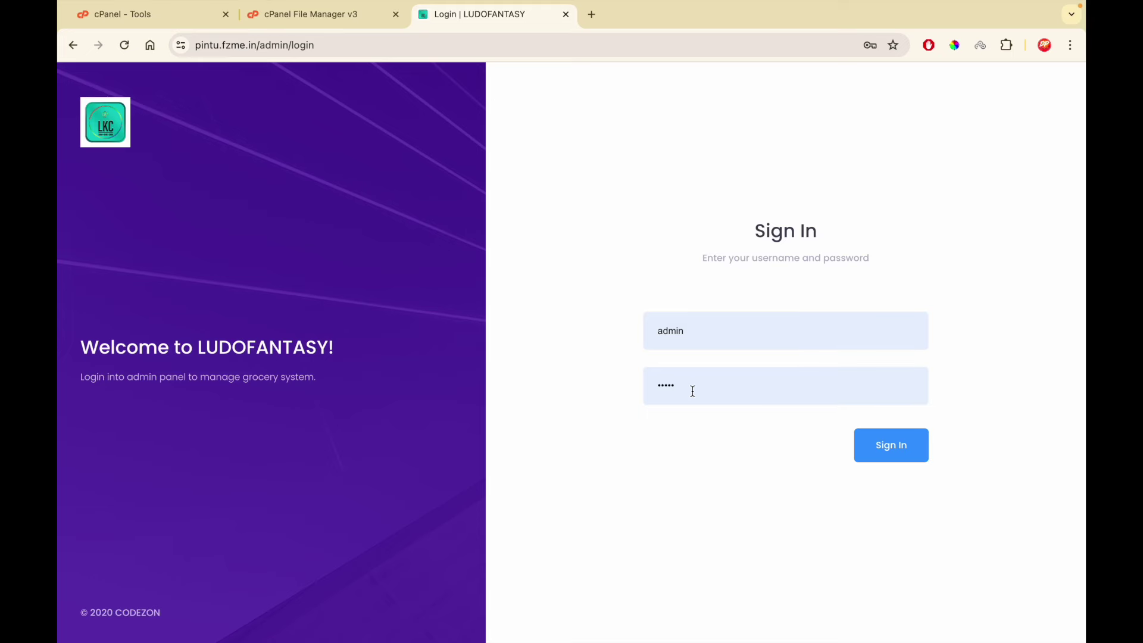
click(883, 453)
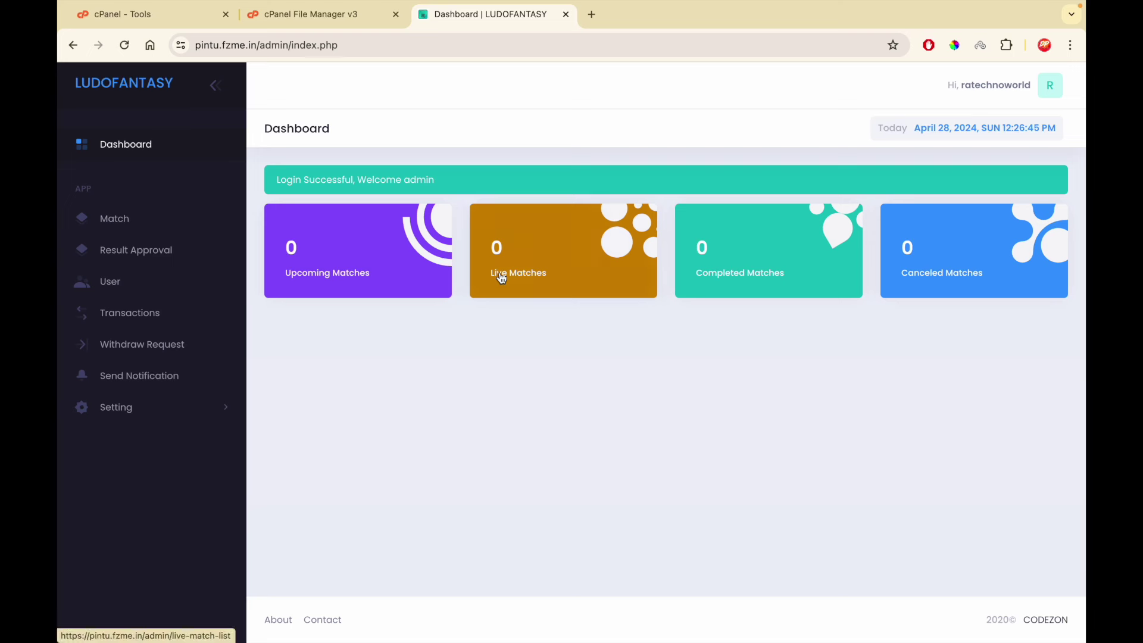
click(594, 263)
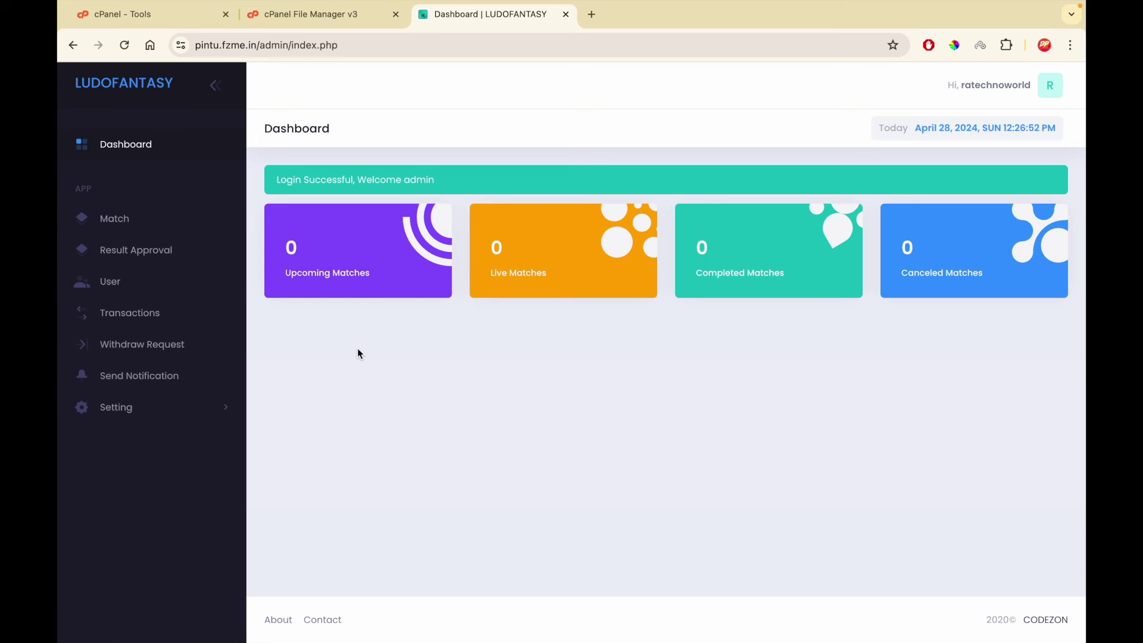
click(142, 414)
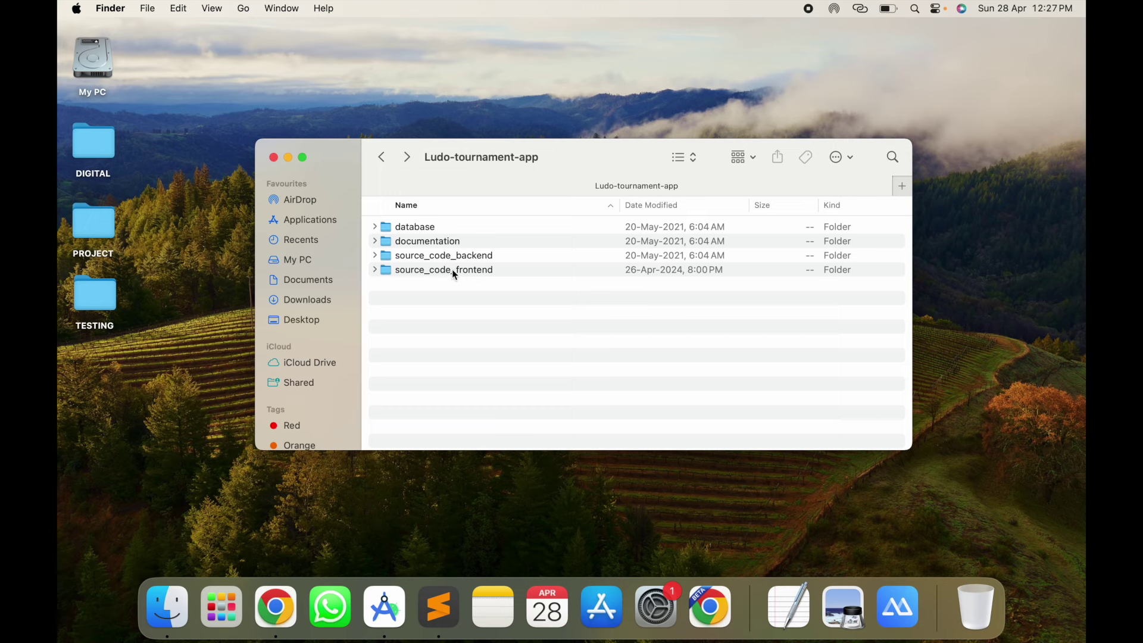
- Locate the source_code_frontend folder in Finder and open it as a project in Android Studio
click(452, 272)
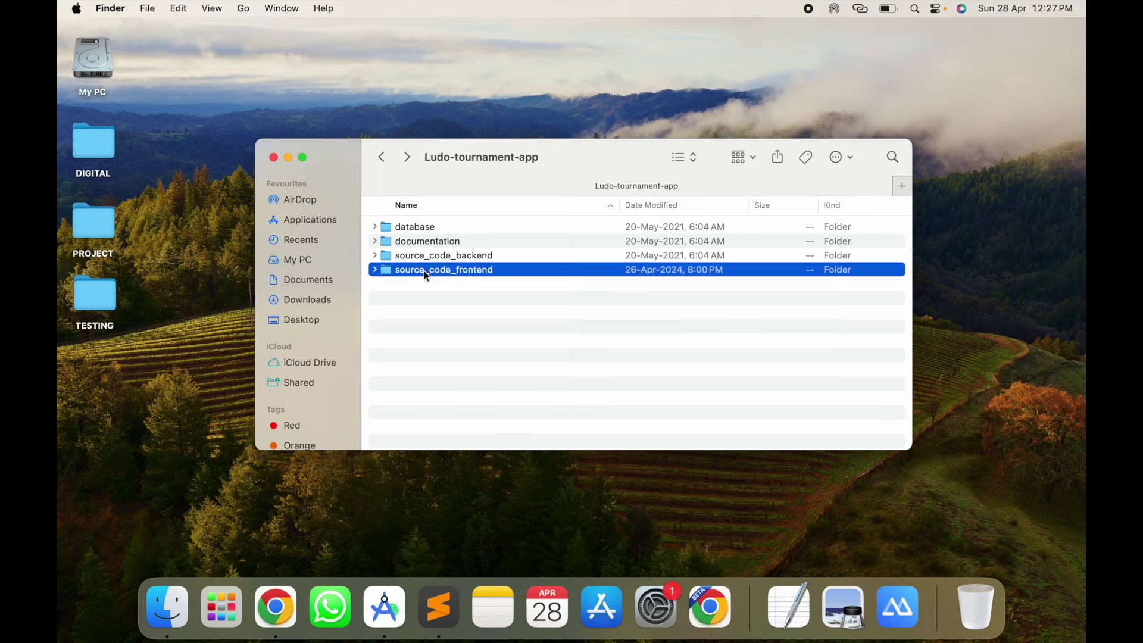
double_click(423, 270)
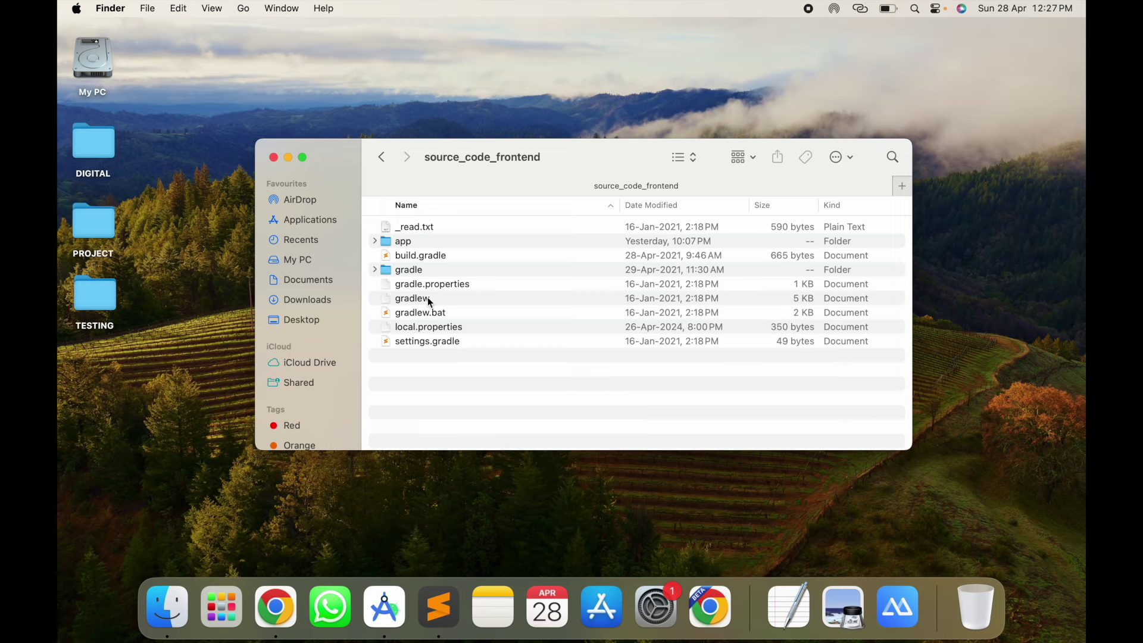
click(384, 608)
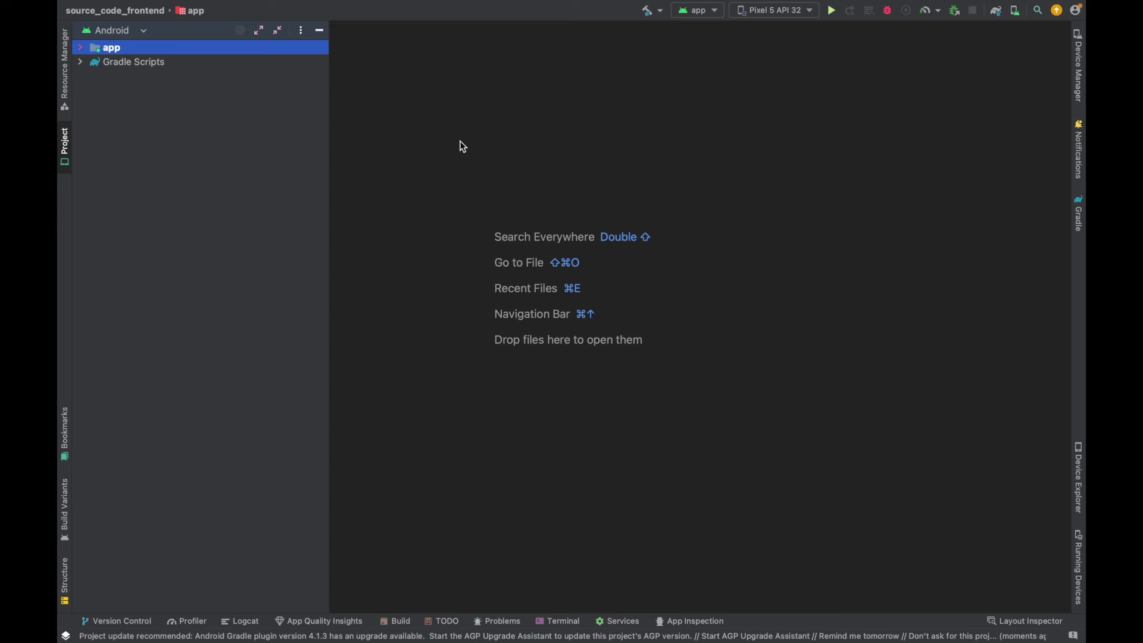
mouse_move(366, 6)
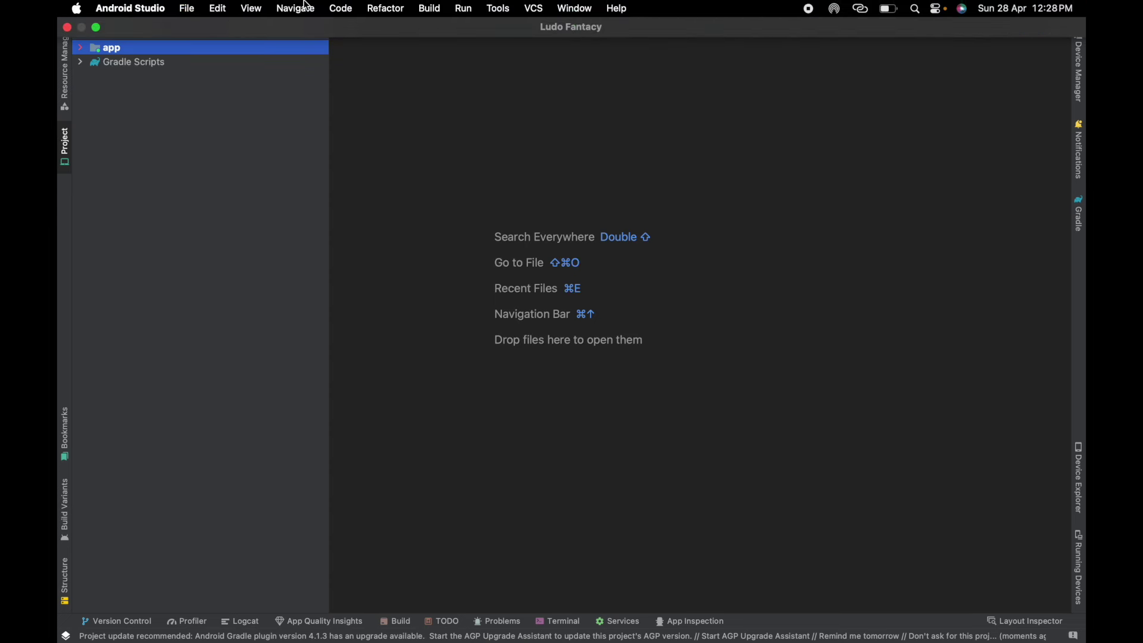
click(188, 9)
click(213, 47)
click(458, 202)
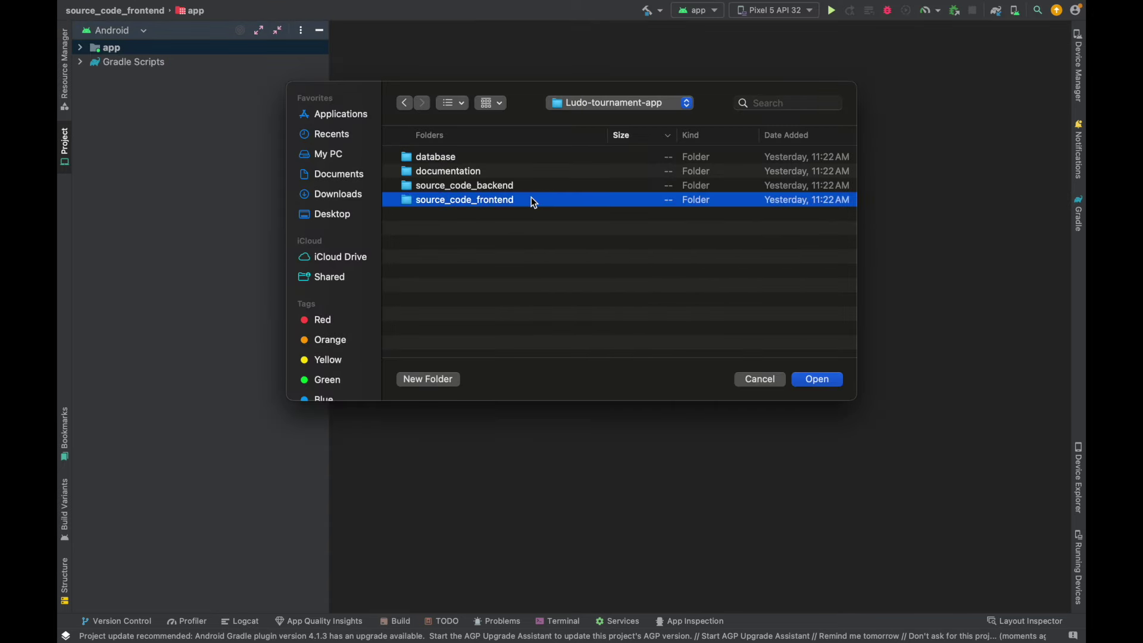
click(816, 379)
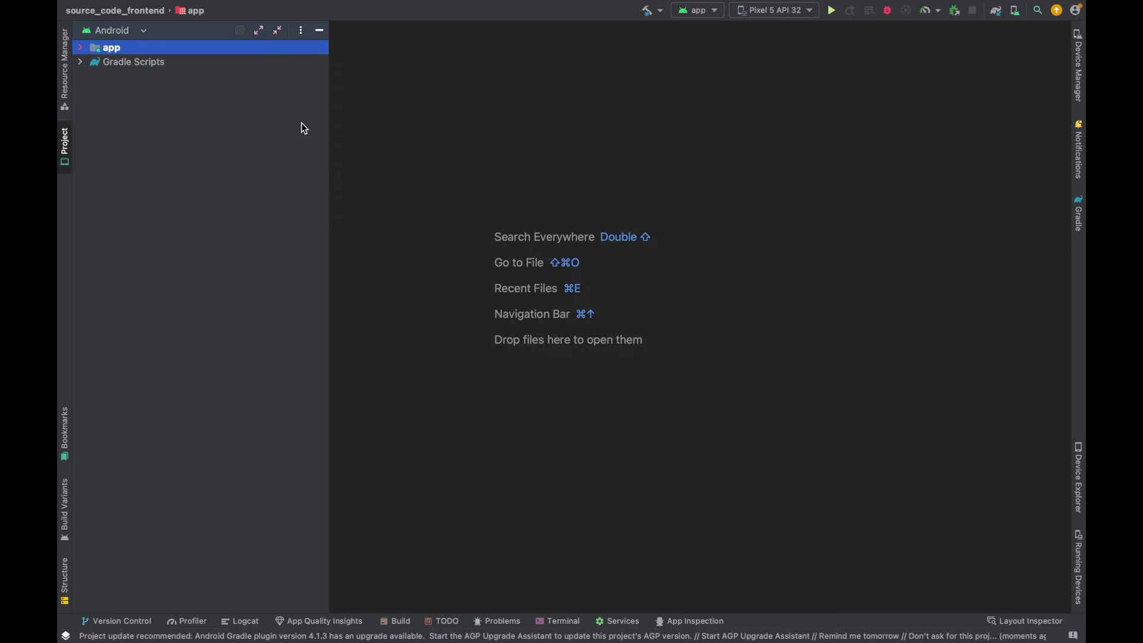
- Open AndroidManifest.xml from the app's manifests folder and examine the package name attribute
click(81, 48)
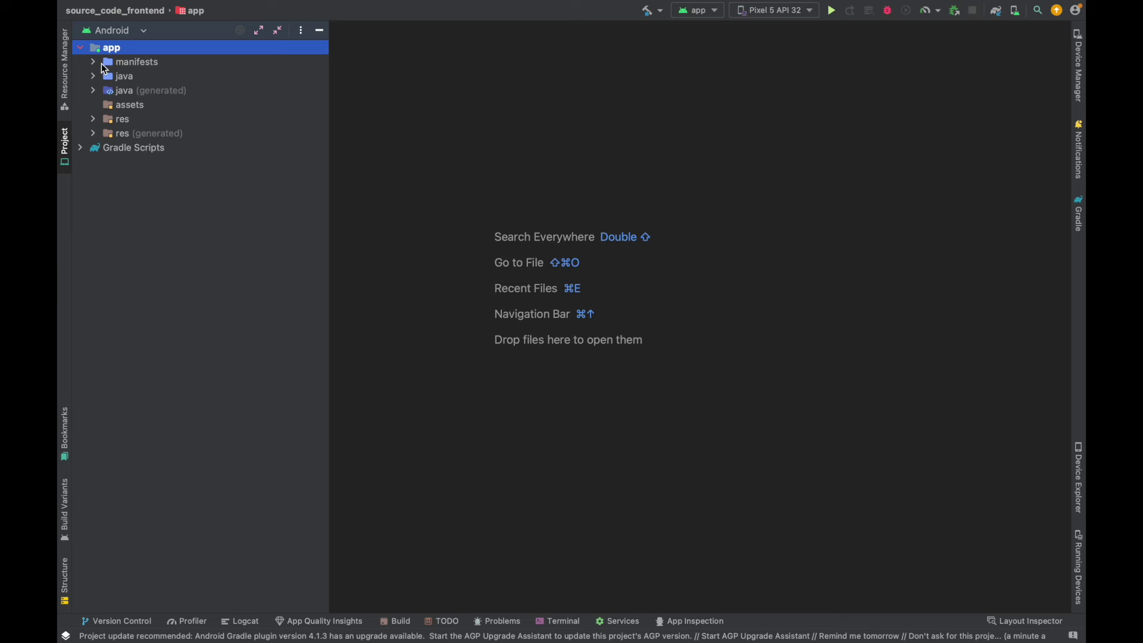
click(93, 62)
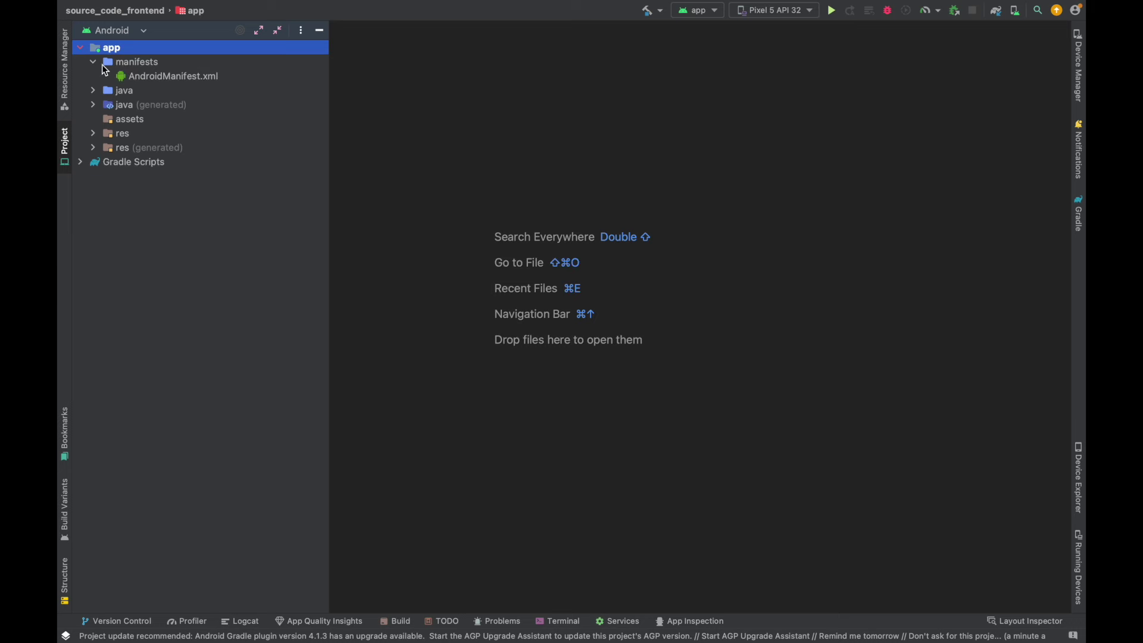
double_click(191, 77)
click(619, 88)
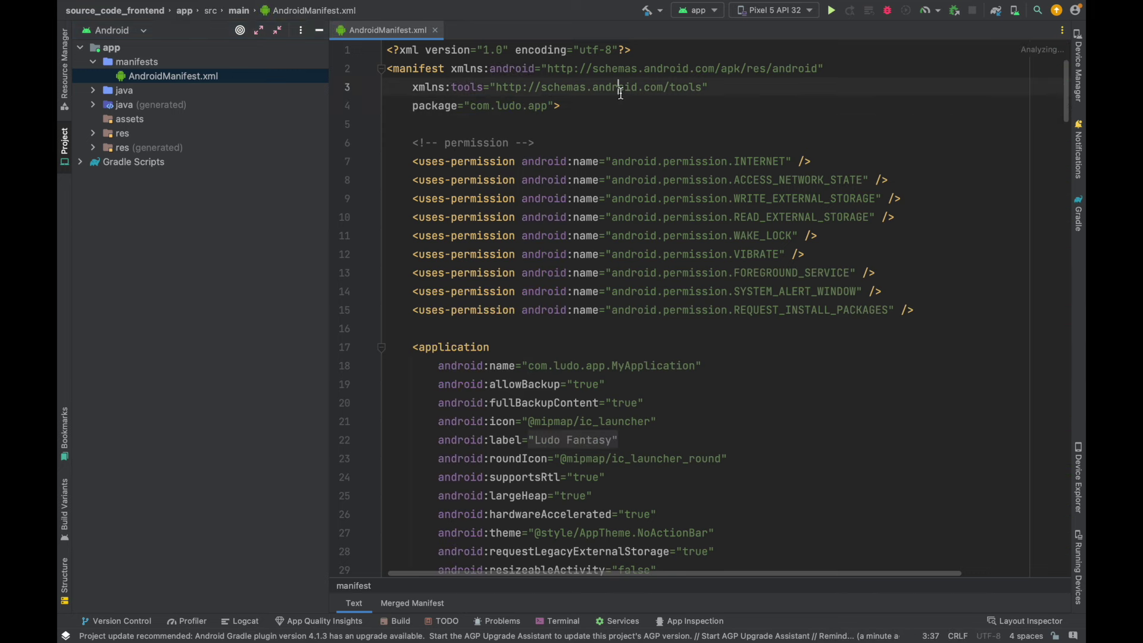
drag(548, 106, 477, 106)
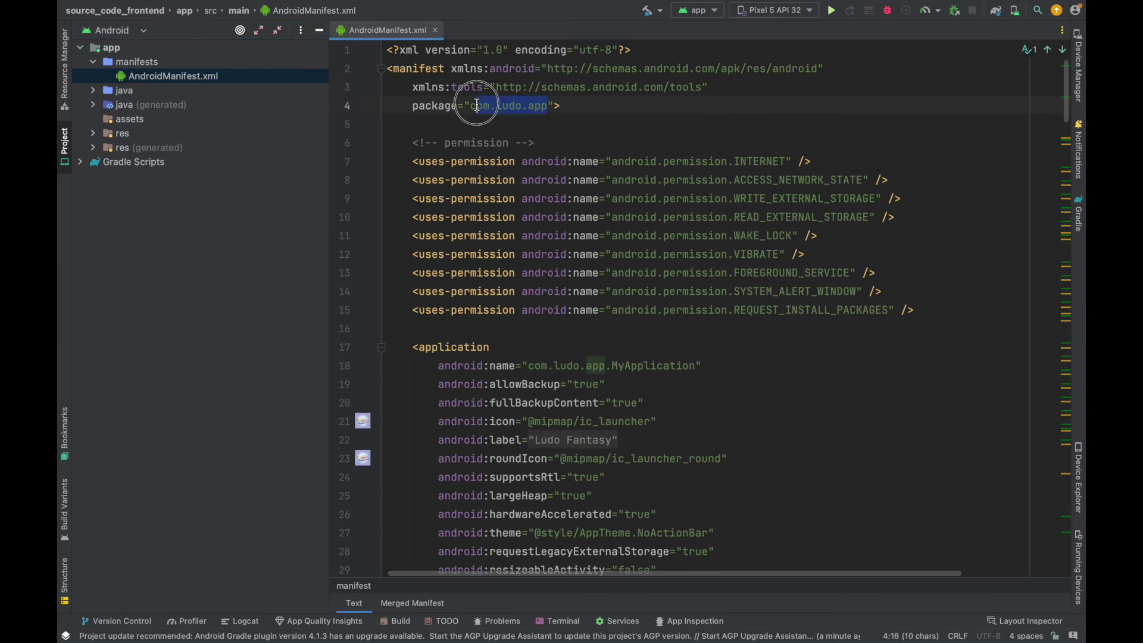
click(524, 117)
drag(547, 105, 470, 106)
click(500, 110)
drag(547, 106, 471, 106)
click(536, 125)
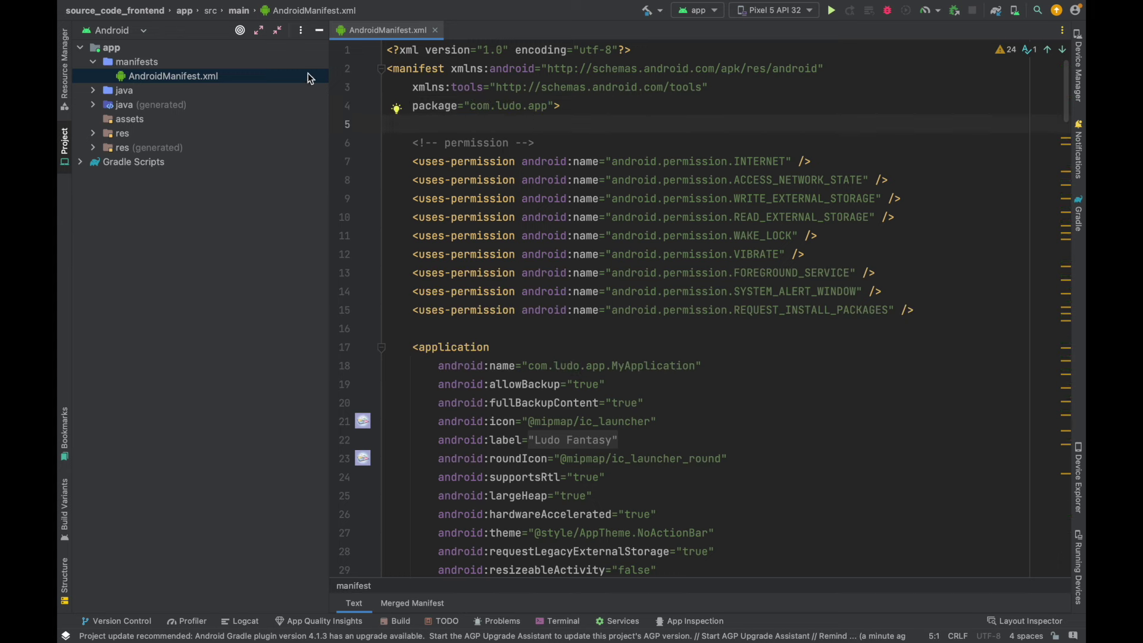
- Rename the com.ludo package to newludo in all directories with a Rename refactoring and apply the refactor to every occurrence
click(93, 91)
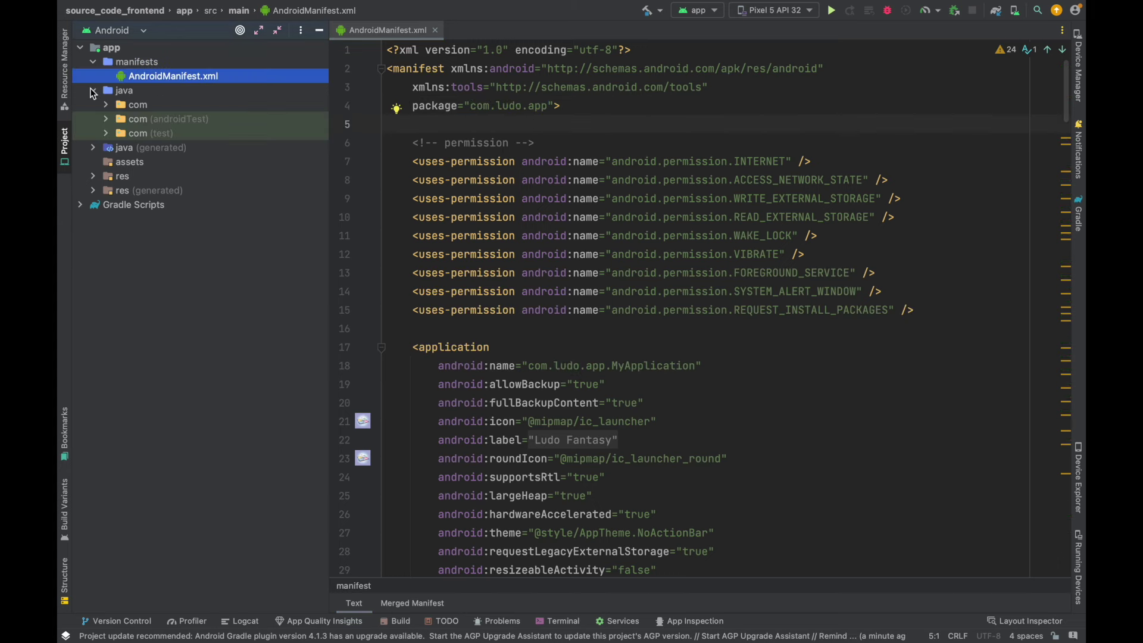
click(106, 105)
click(540, 106)
click(153, 119)
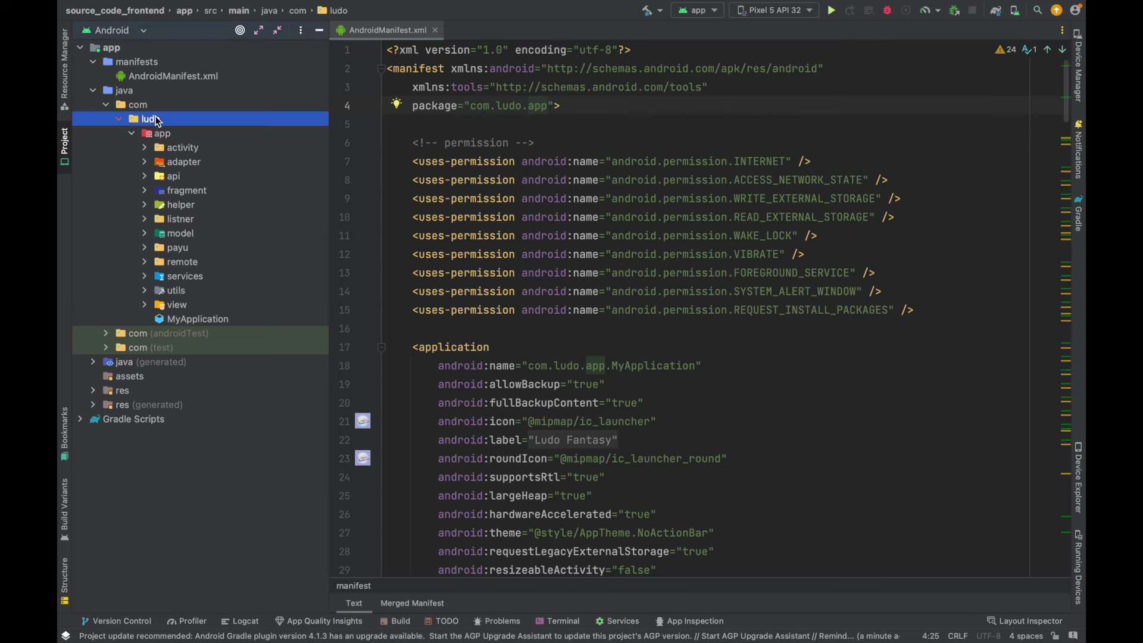
right_click(158, 121)
mouse_move(262, 301)
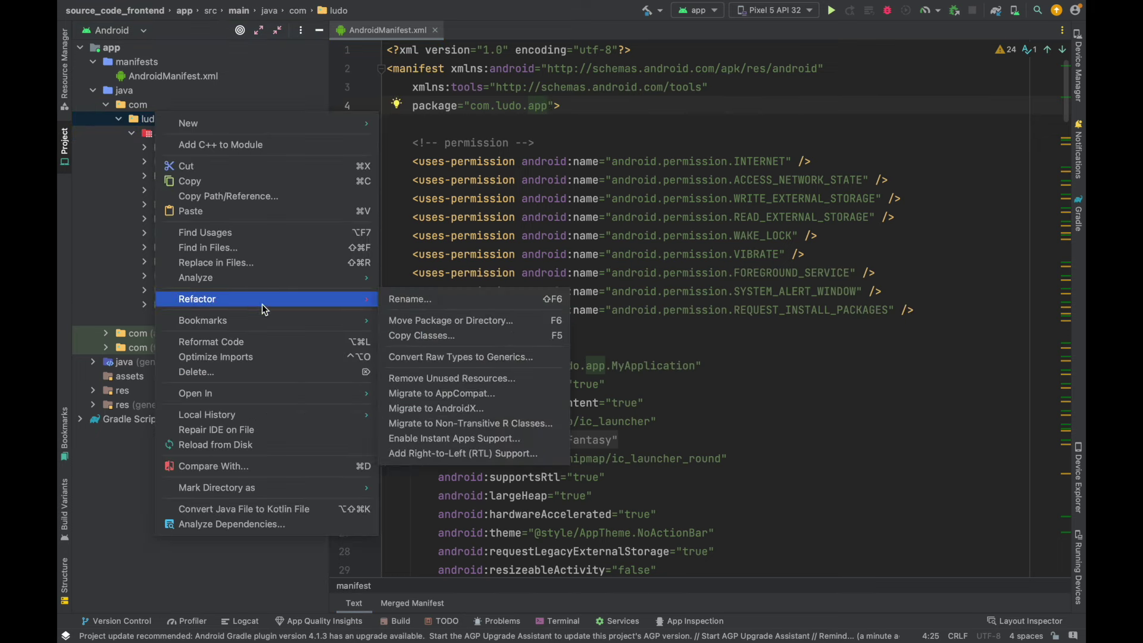
click(486, 297)
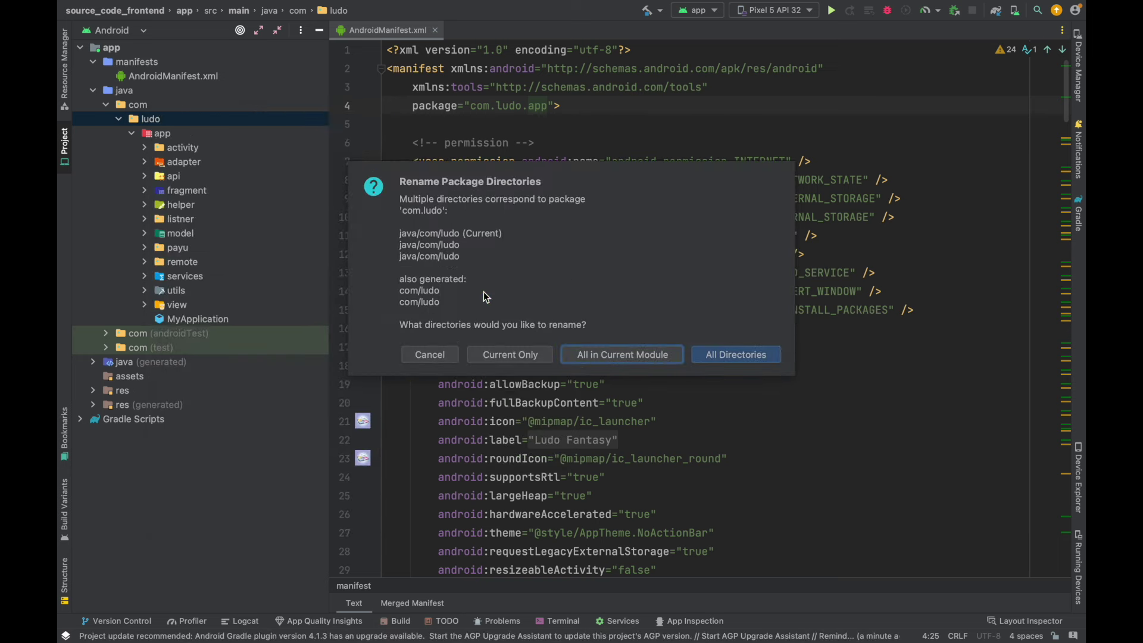
click(762, 359)
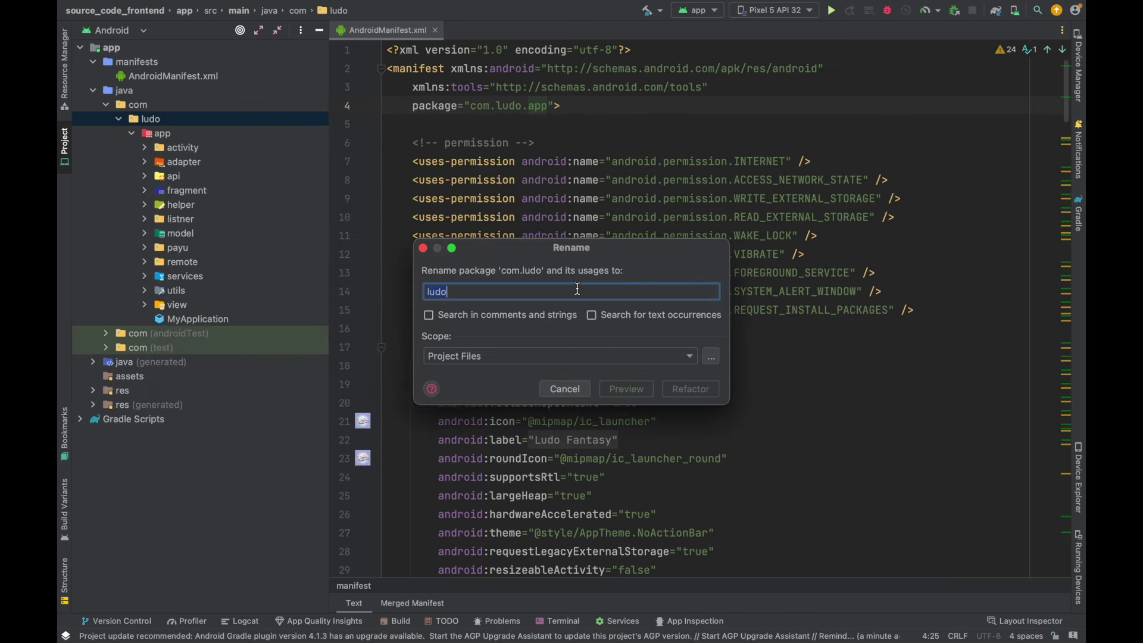
text(newludo)
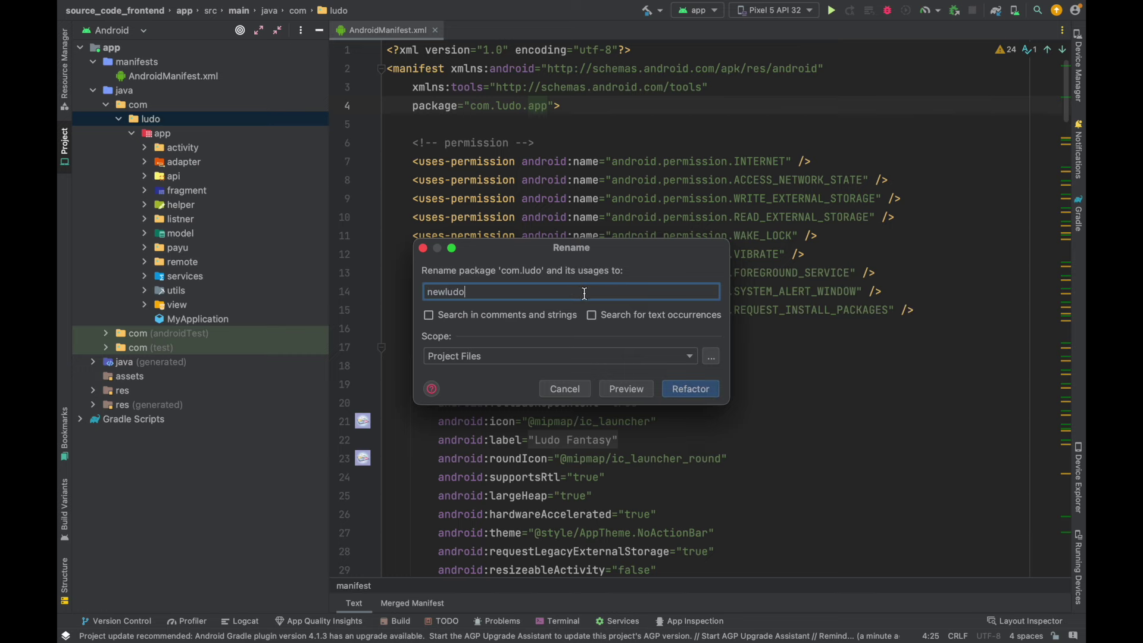
click(686, 391)
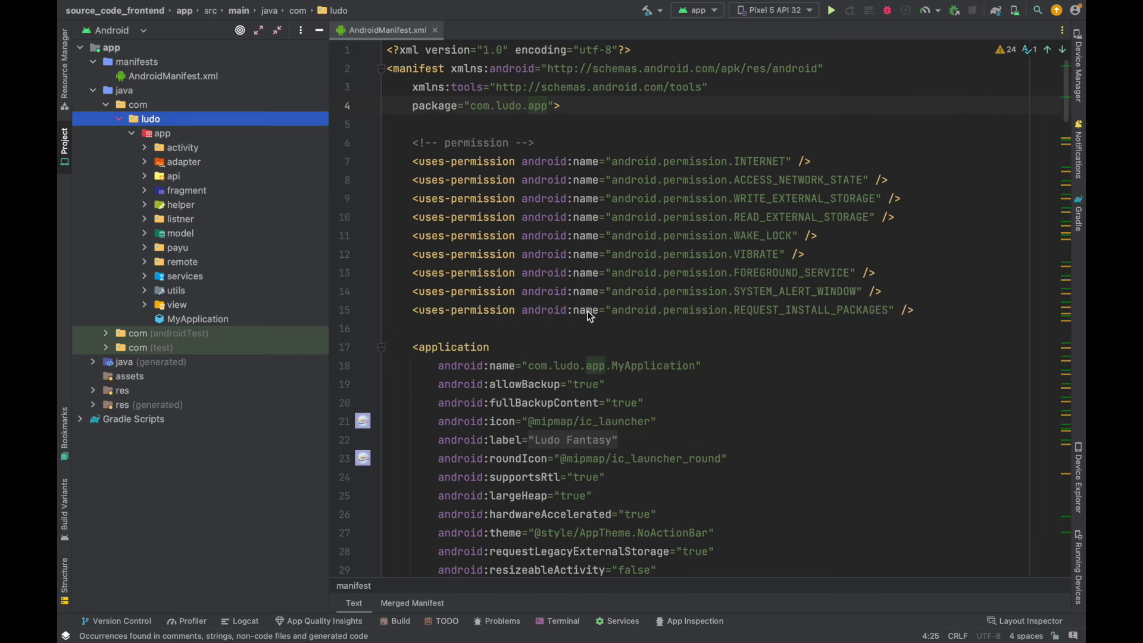
click(205, 602)
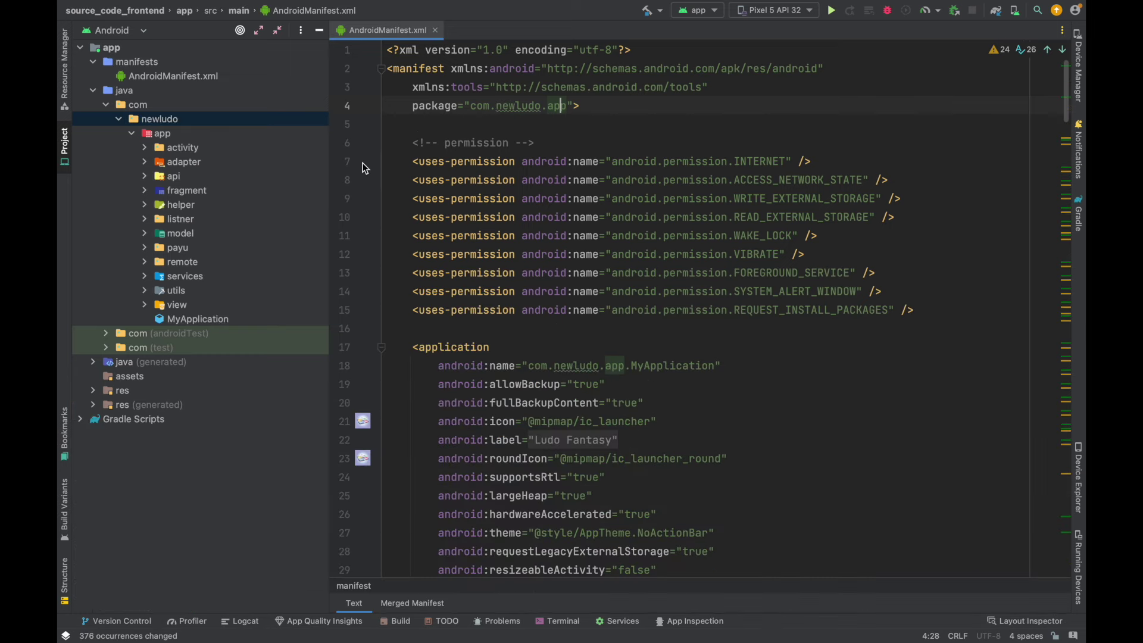
- Copy the package name com.newludo.app from the manifest's package attribute
click(162, 137)
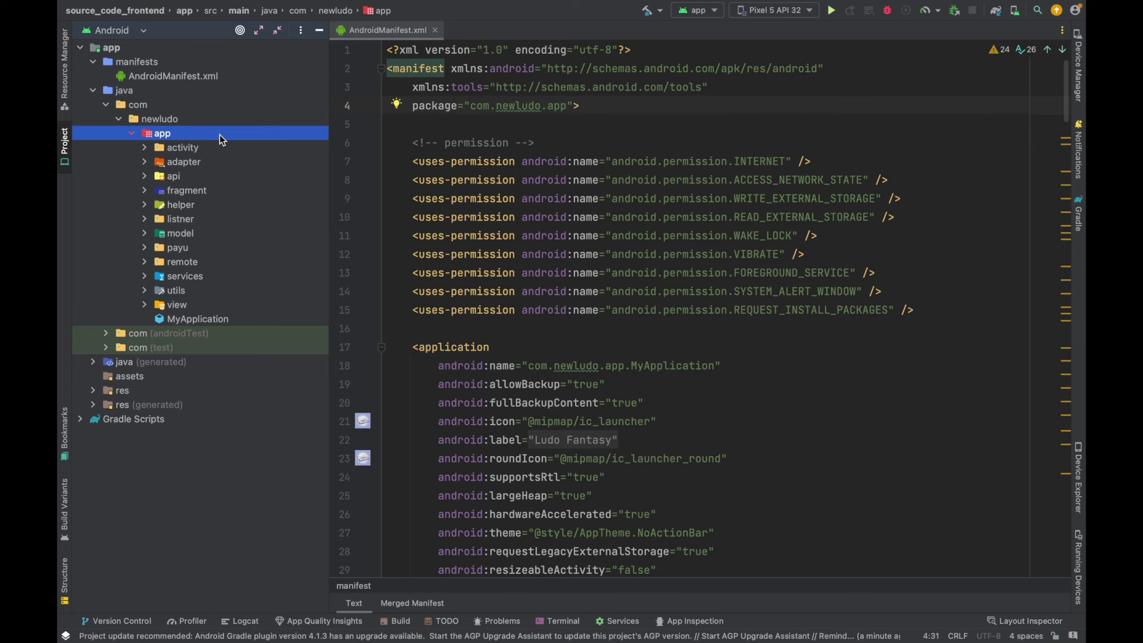
drag(567, 104, 471, 107)
right_click(504, 112)
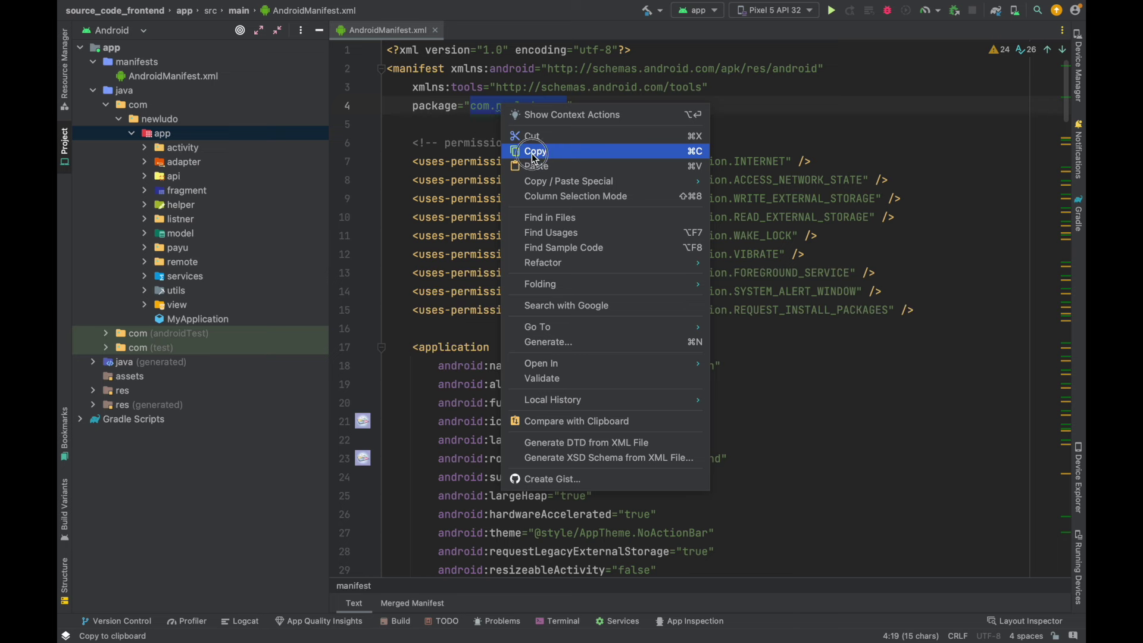
click(524, 151)
- Replace the applicationId in the app module's build.gradle with com.newludo.app and sync the project
click(81, 419)
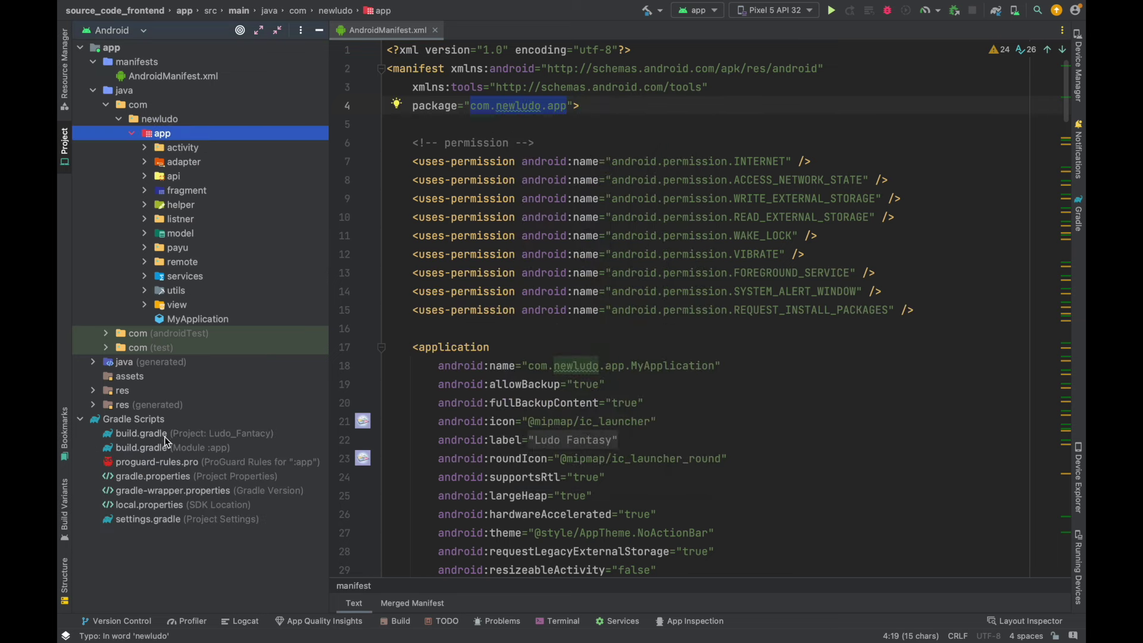
double_click(126, 449)
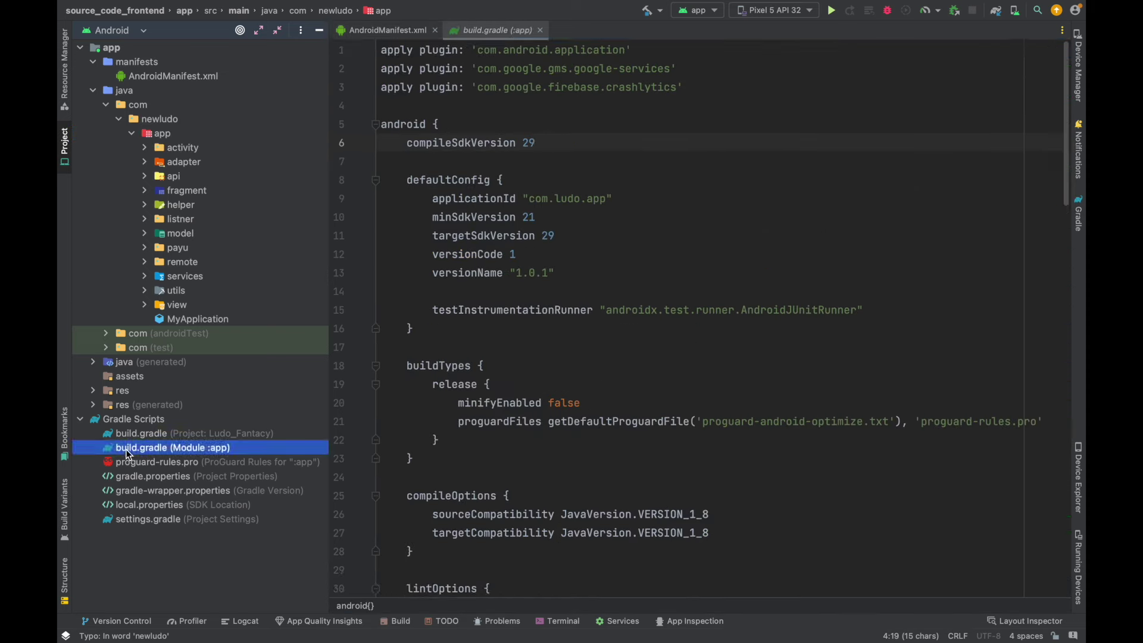
drag(610, 218, 532, 221)
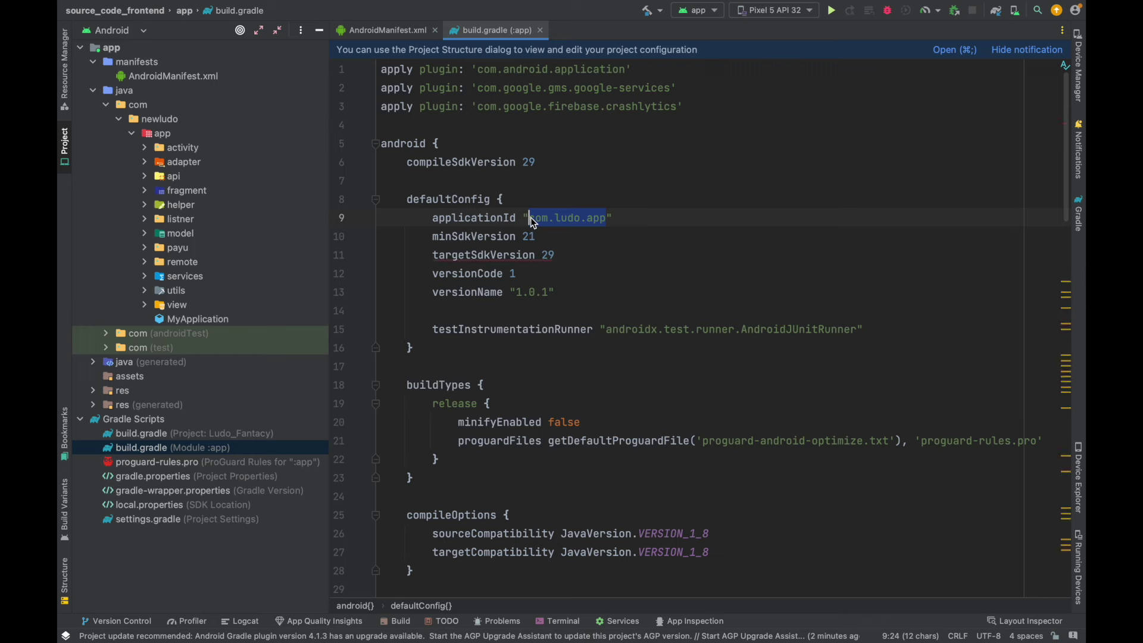
key(super+v)
click(933, 53)
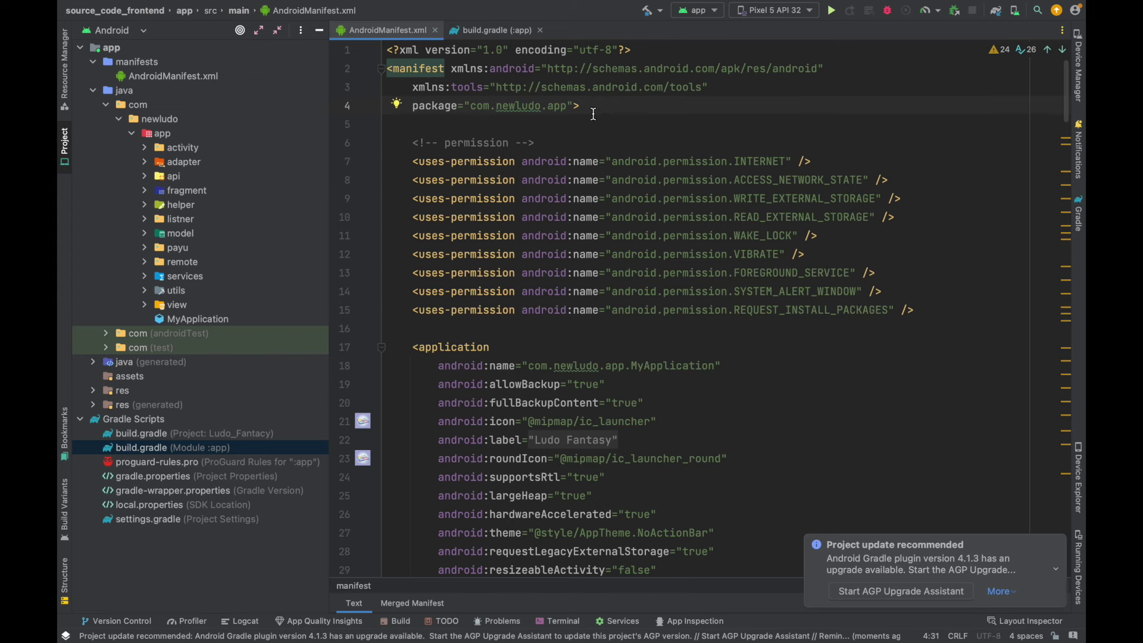
key(shift+Home)
key(shift+Home)
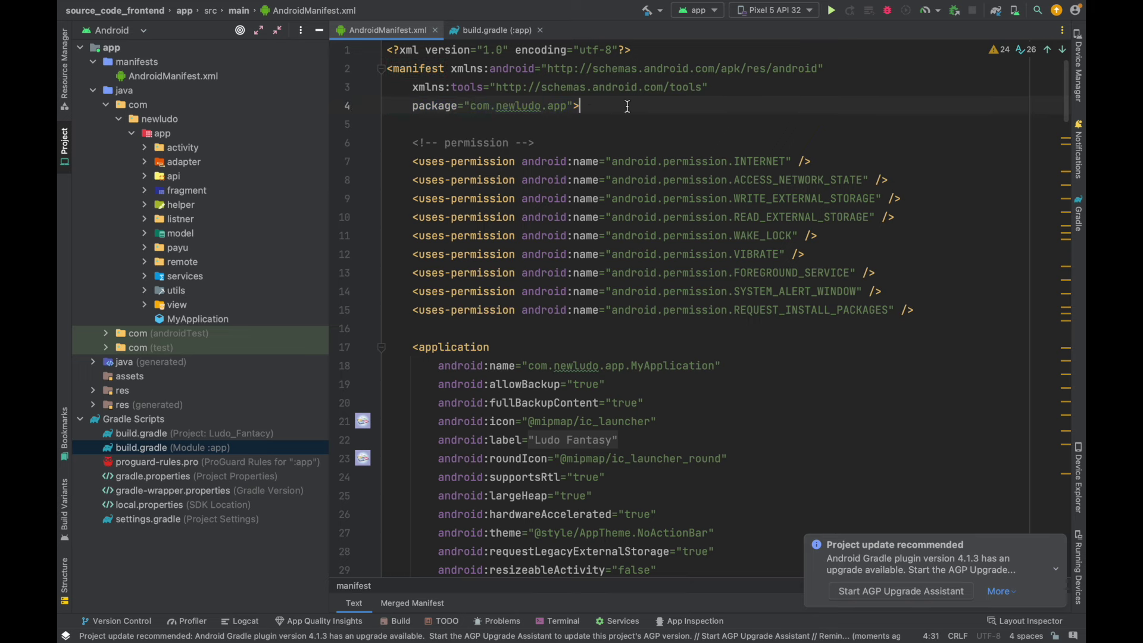
click(652, 119)
- Set the app_name string in strings.xml under res/values to "test ludo"
click(89, 93)
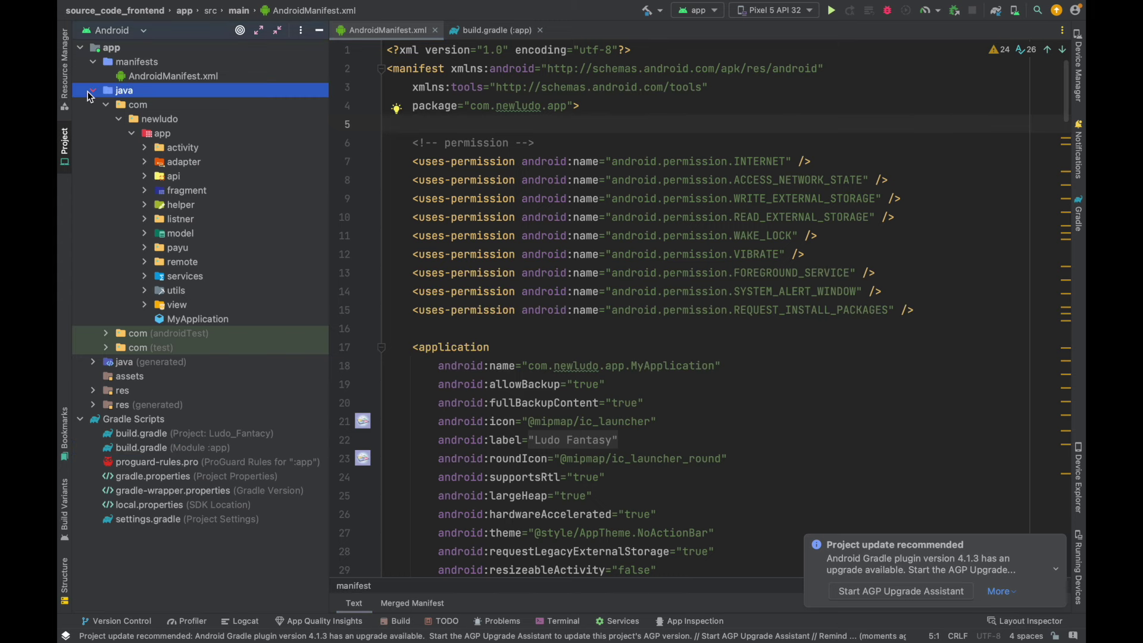
click(92, 93)
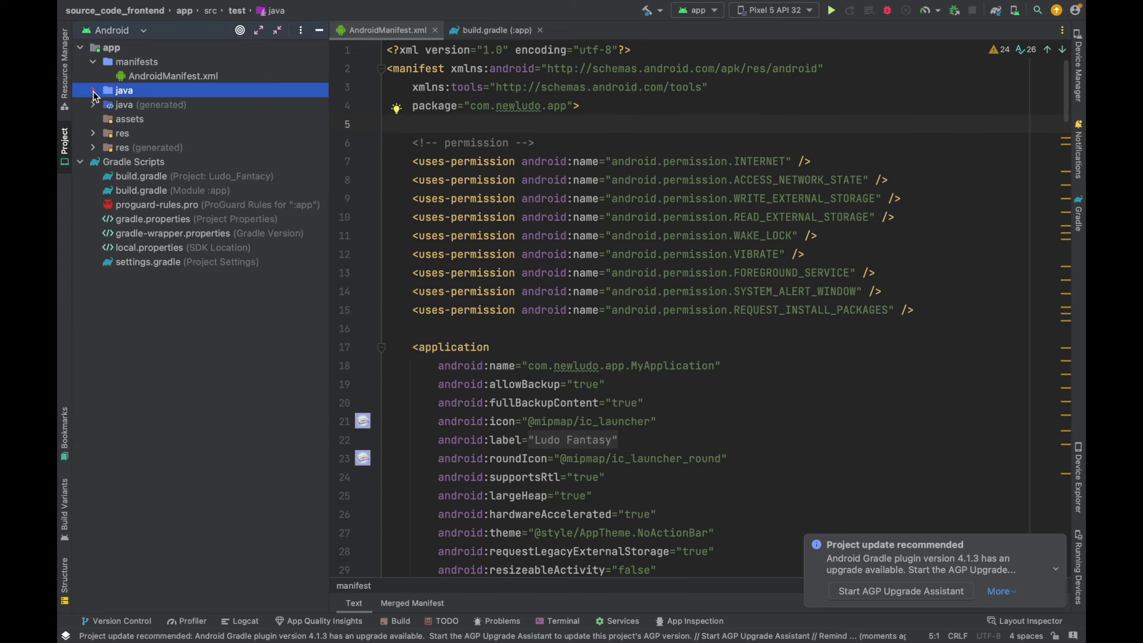
click(94, 133)
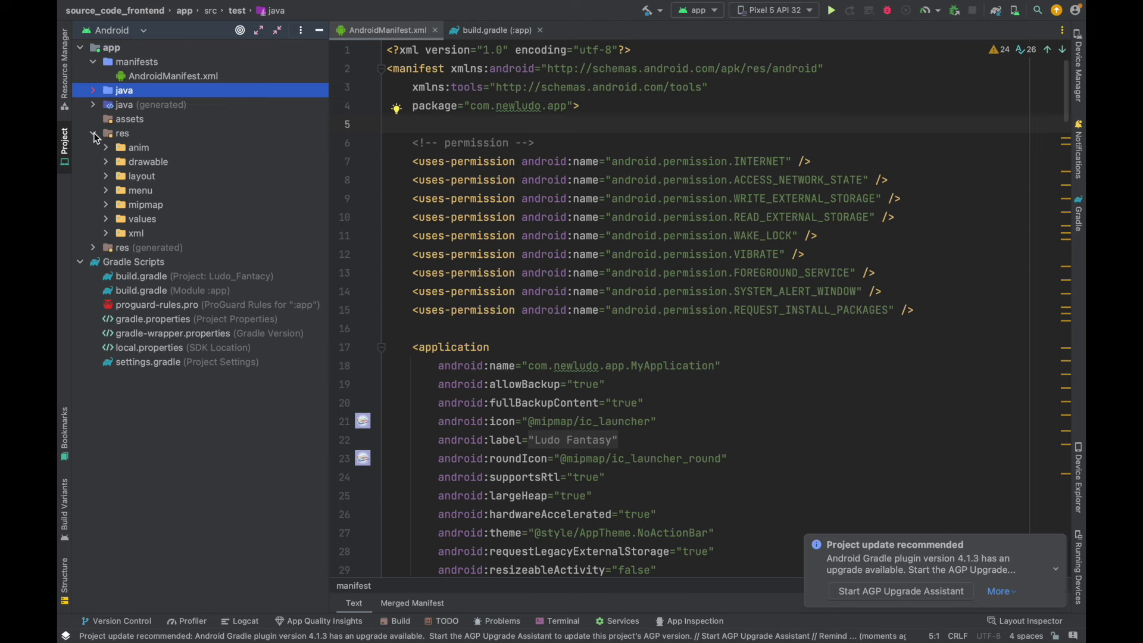
click(107, 220)
double_click(162, 277)
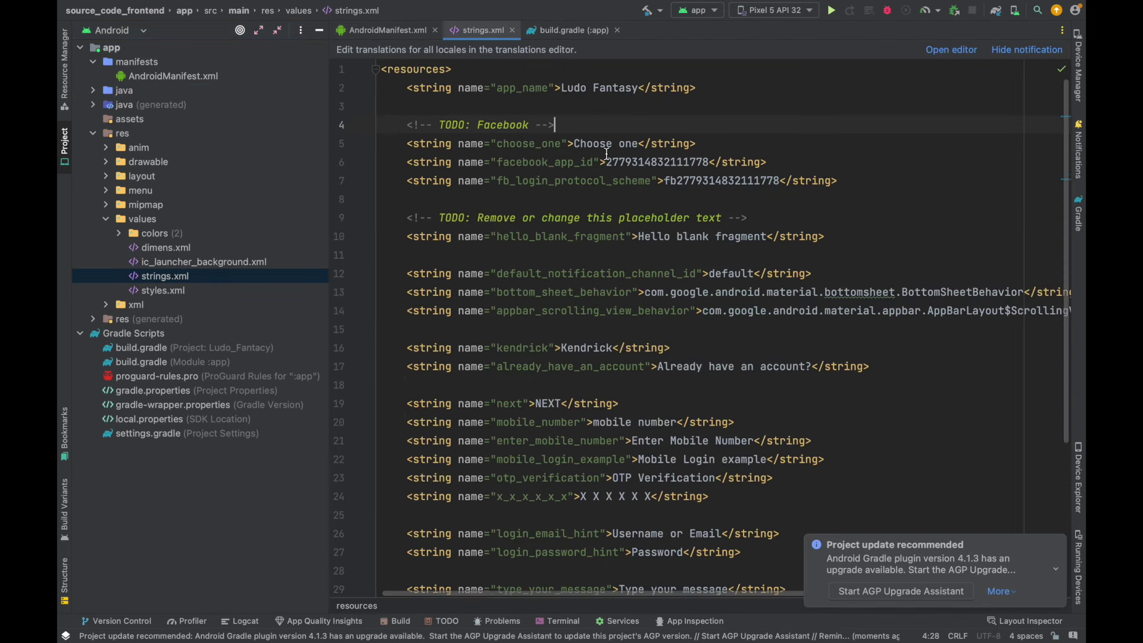
drag(638, 88, 565, 90)
text(test ludo)
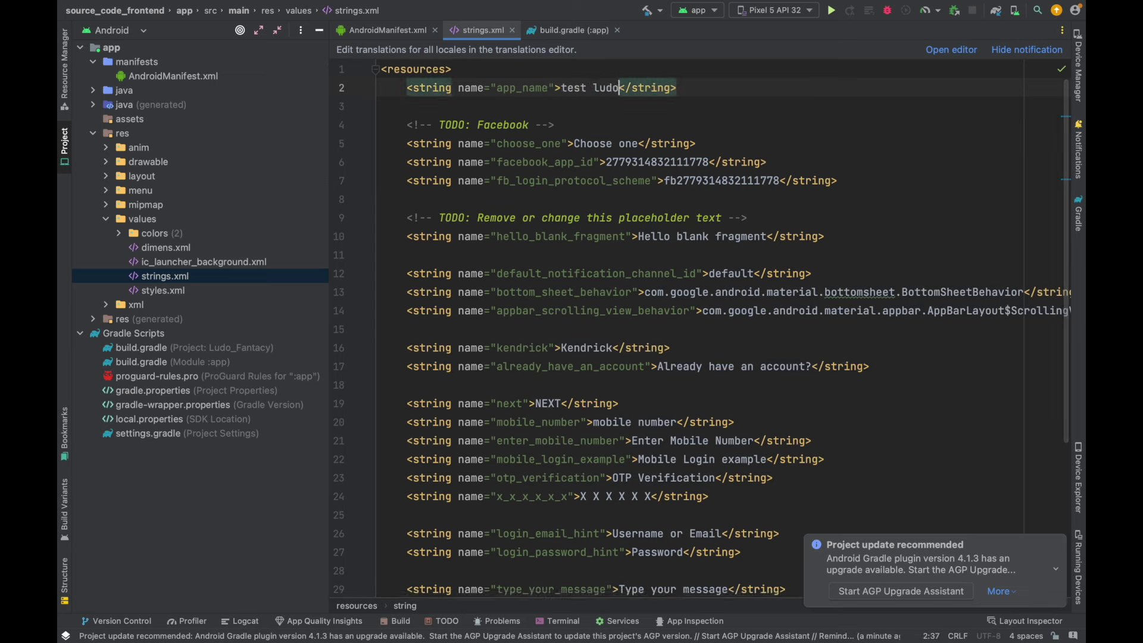
click(716, 90)
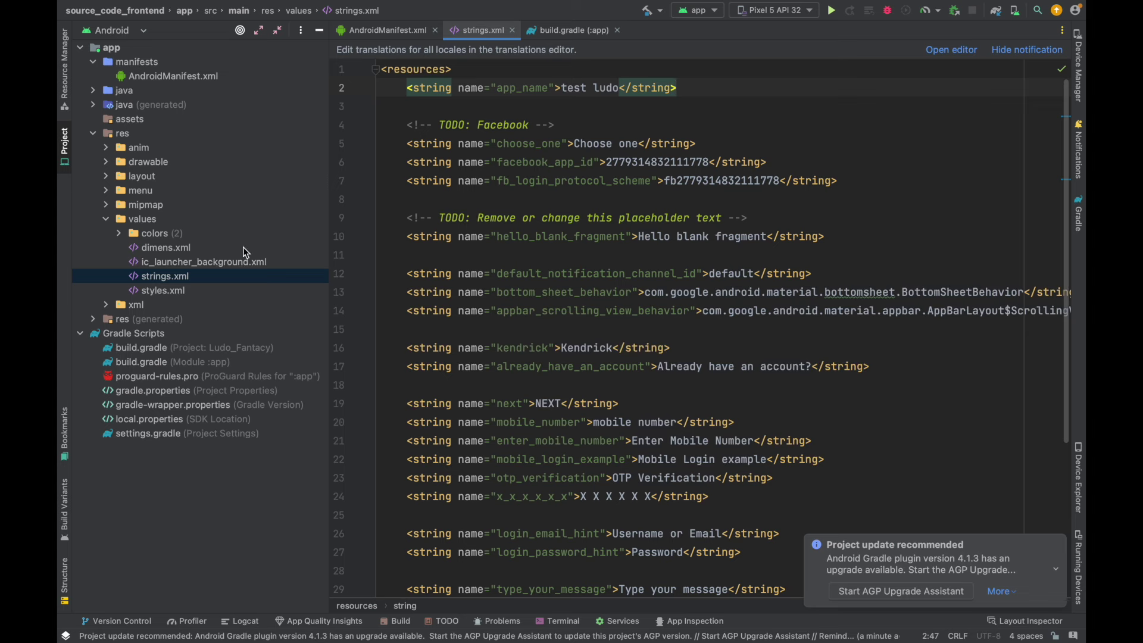
- Open the default (non-night) colors.xml and change colorPrimary to the pink Material 500 swatch, #E91E63
click(117, 234)
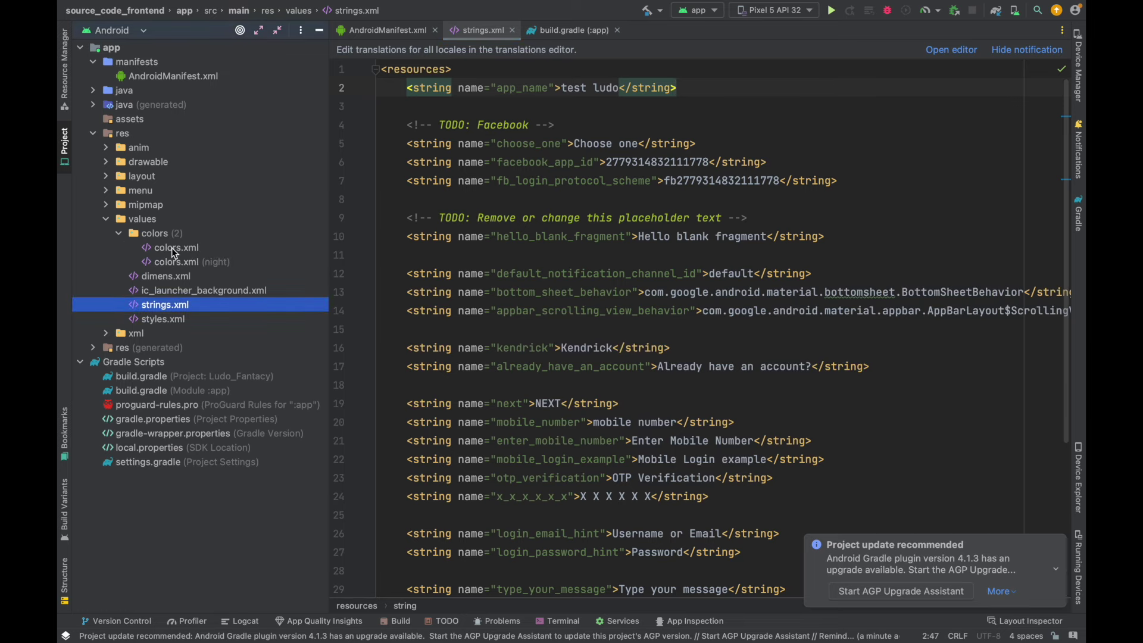
double_click(172, 247)
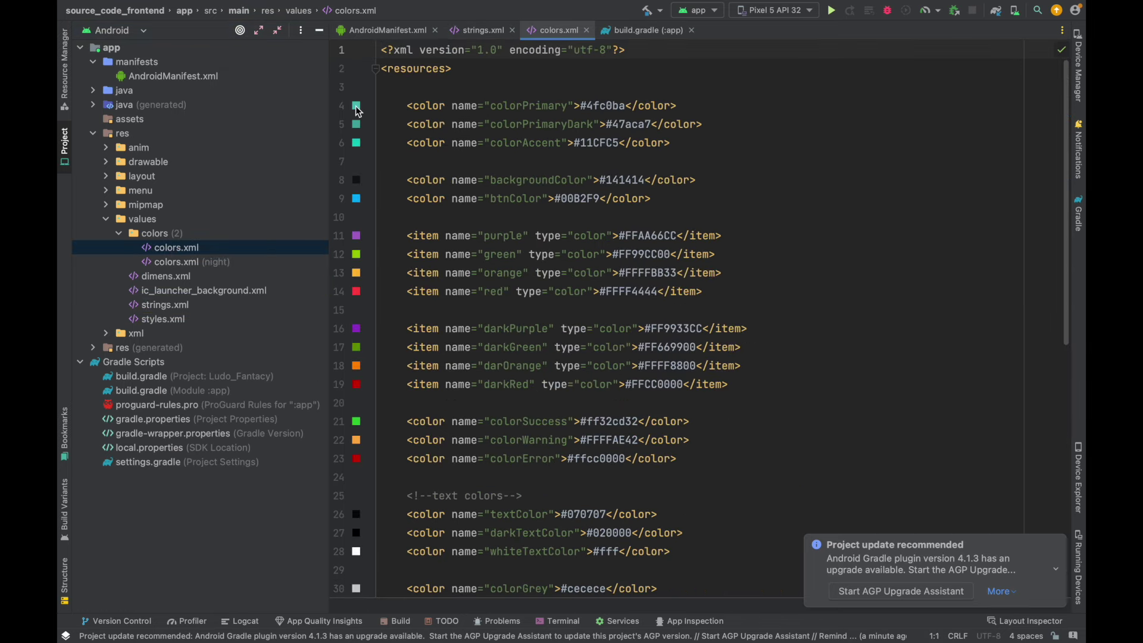
click(356, 107)
click(294, 363)
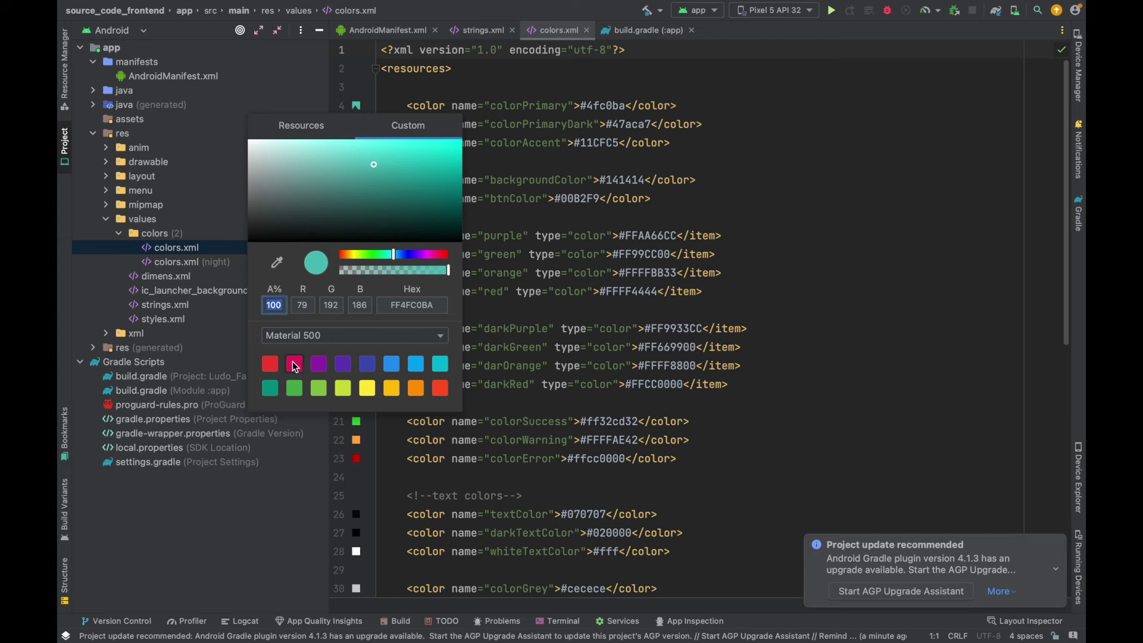
click(821, 130)
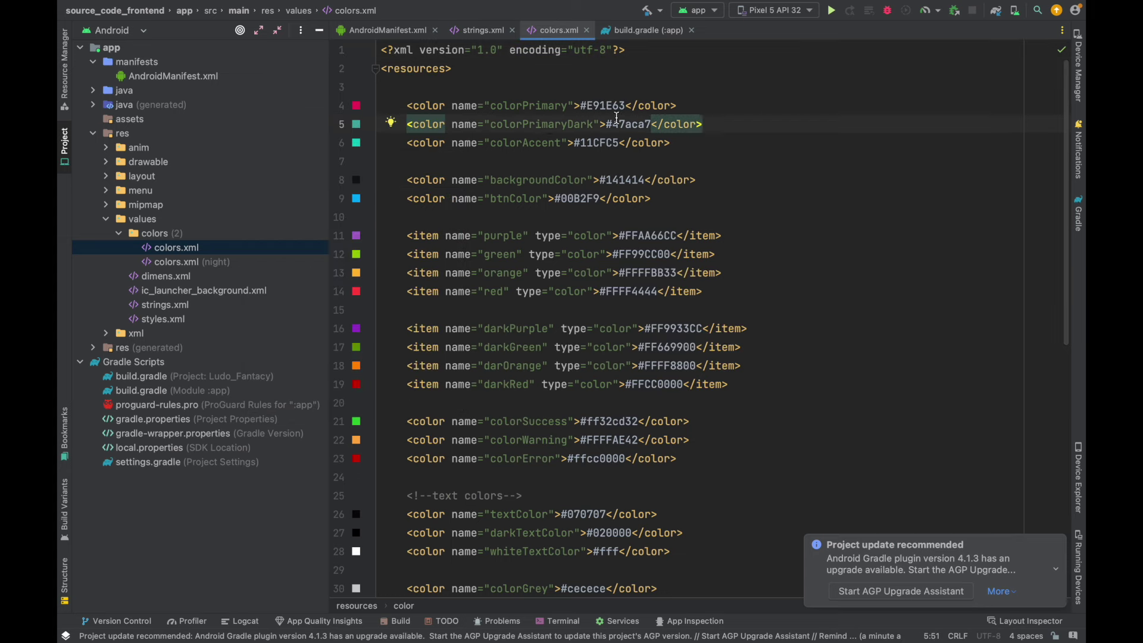
drag(619, 143, 582, 145)
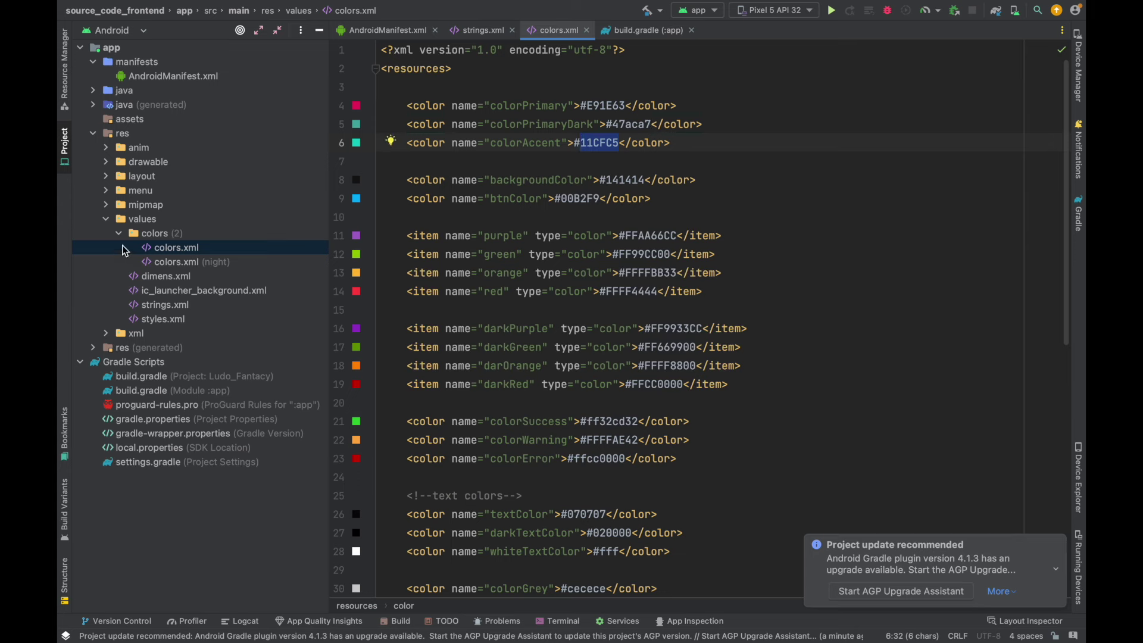
- Start a new Image Asset from the ic_launcher resource in the res/mipmap folder
click(109, 220)
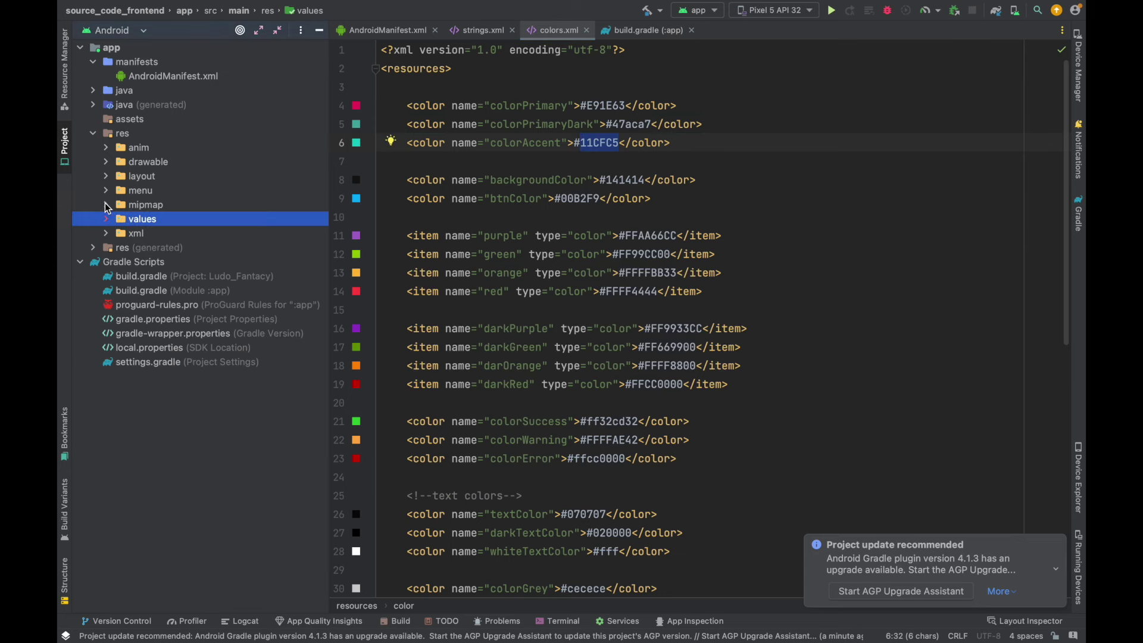
click(106, 205)
click(120, 221)
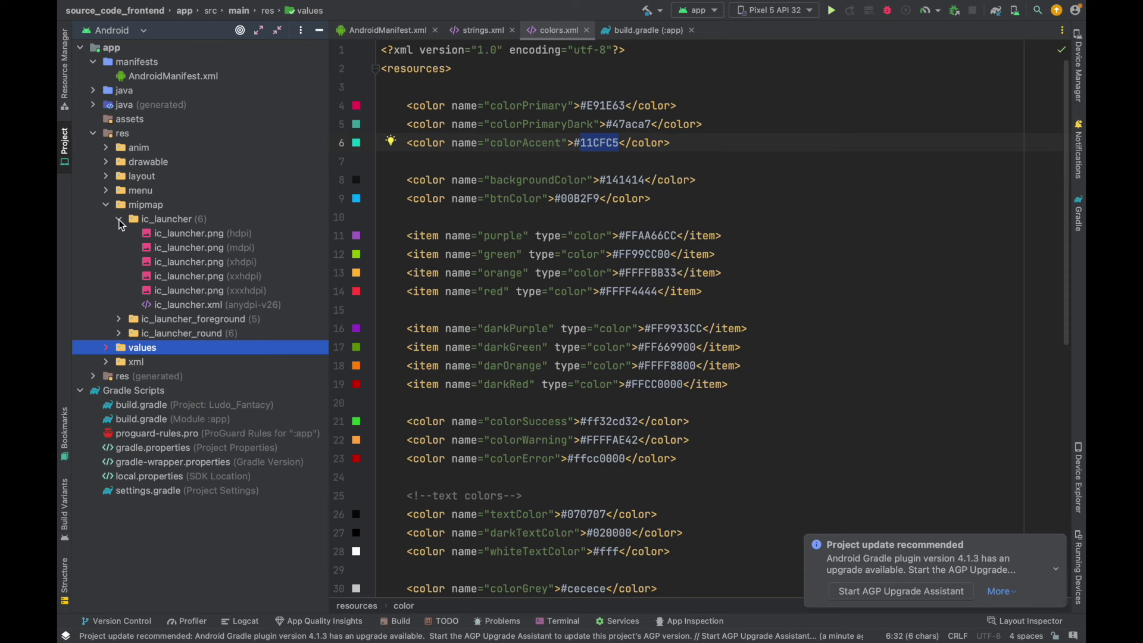
click(119, 221)
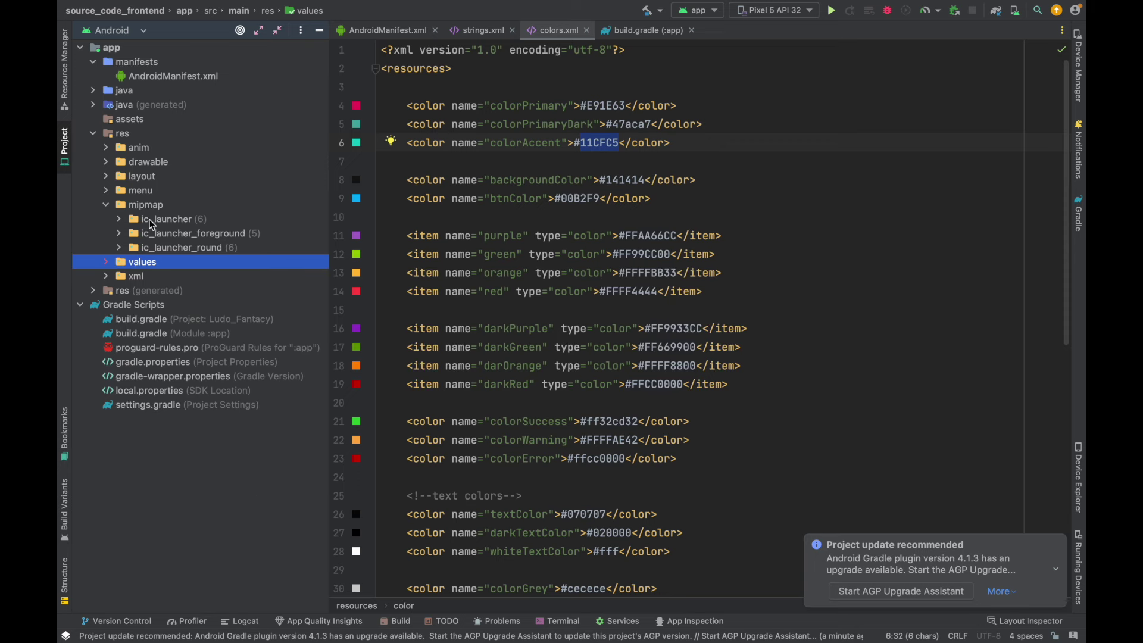
right_click(149, 219)
mouse_move(209, 188)
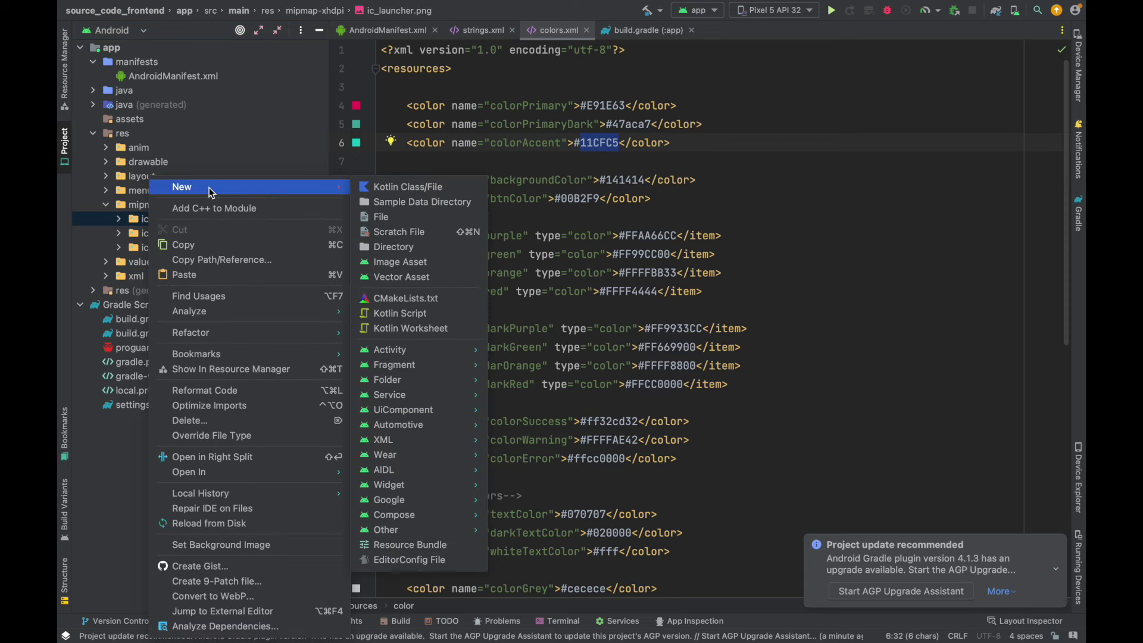
click(395, 262)
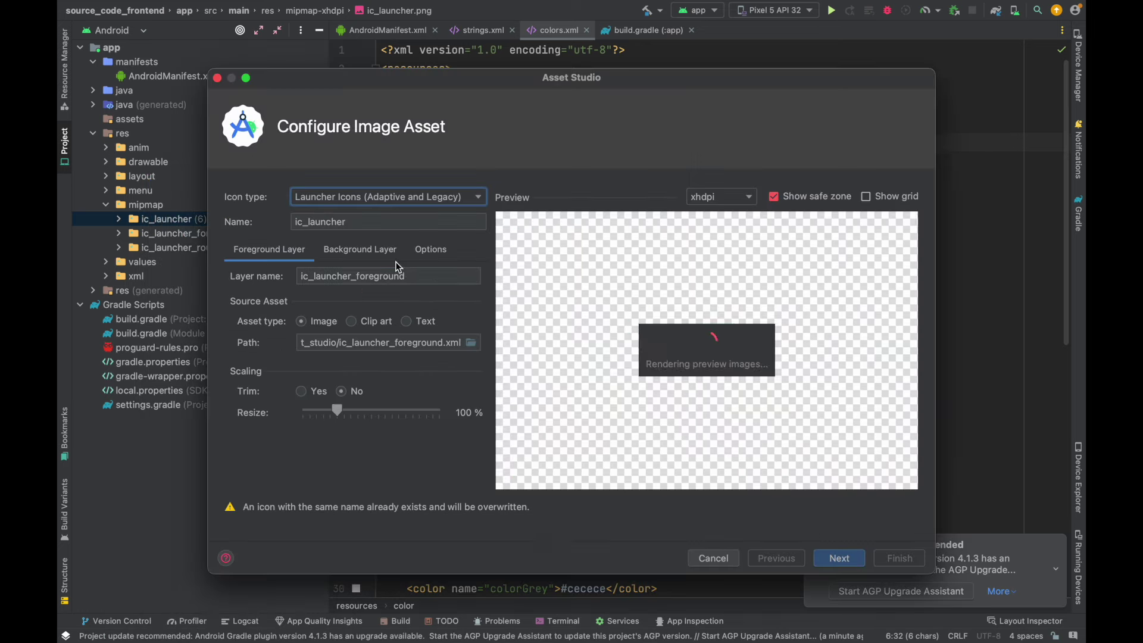
- Use A.png from the LOGO folder as the launcher icon's foreground image and resize it to 63 %
click(470, 345)
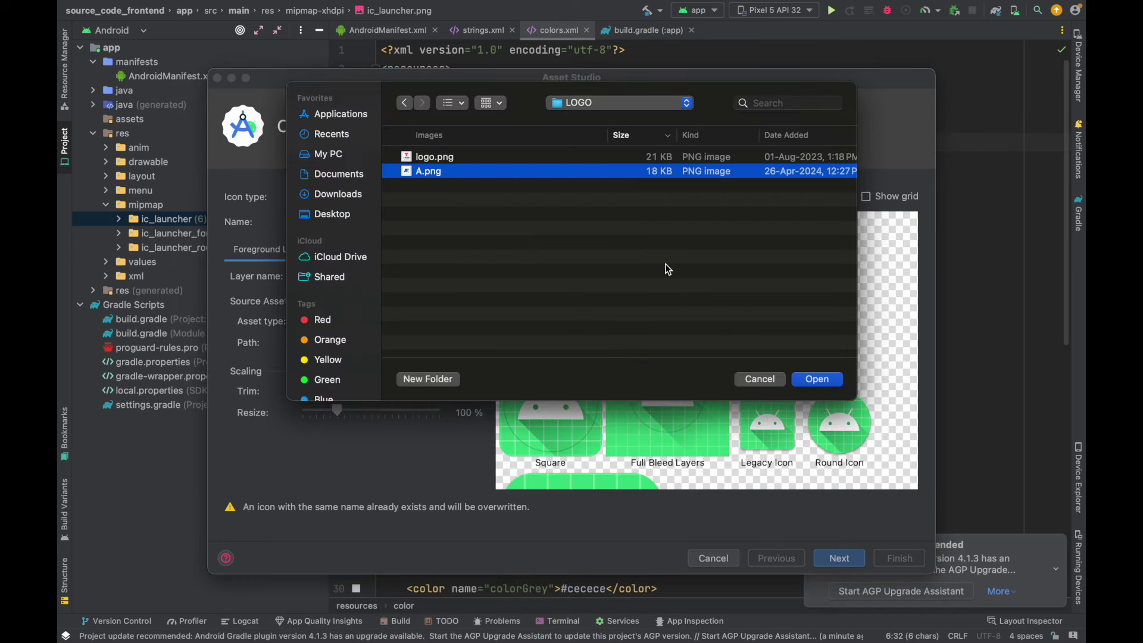
click(833, 384)
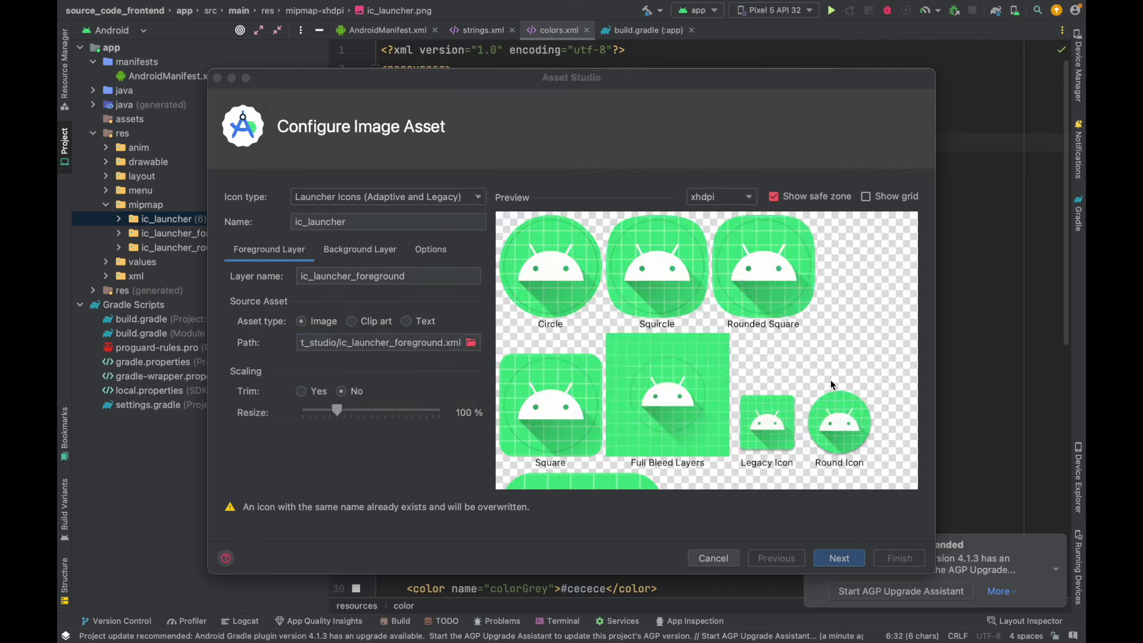
mouse_move(342, 406)
mouse_down()
mouse_move(312, 412)
mouse_move(326, 414)
mouse_up()
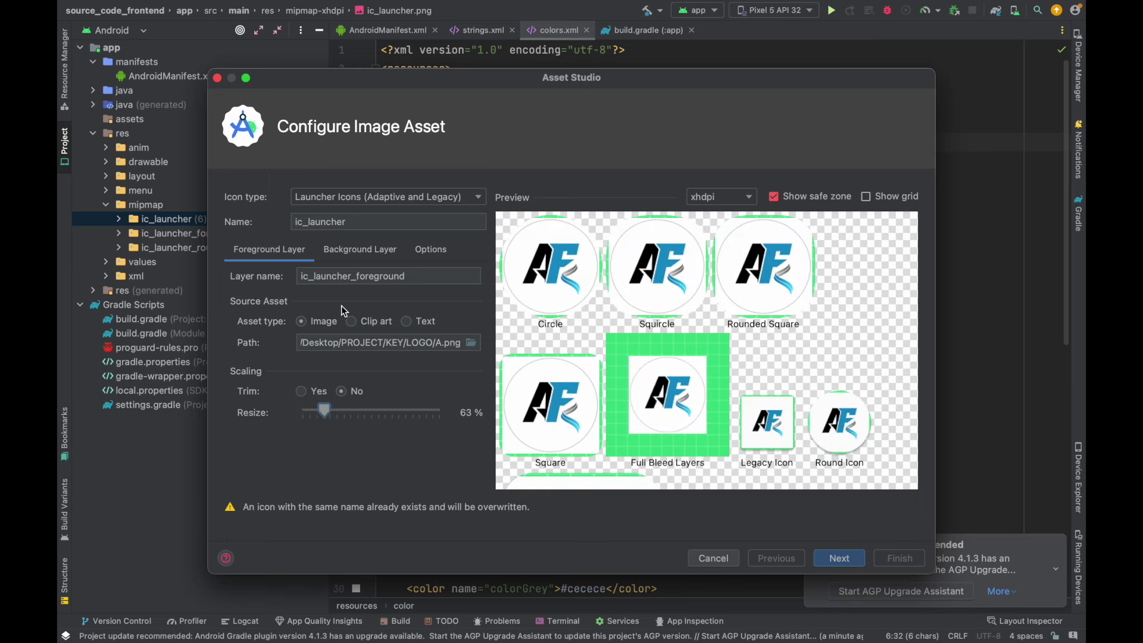
- Set the launcher icon's background layer to the solid colour FFFFFF and generate the icon files, overwriting the existing ic_launcher
click(350, 253)
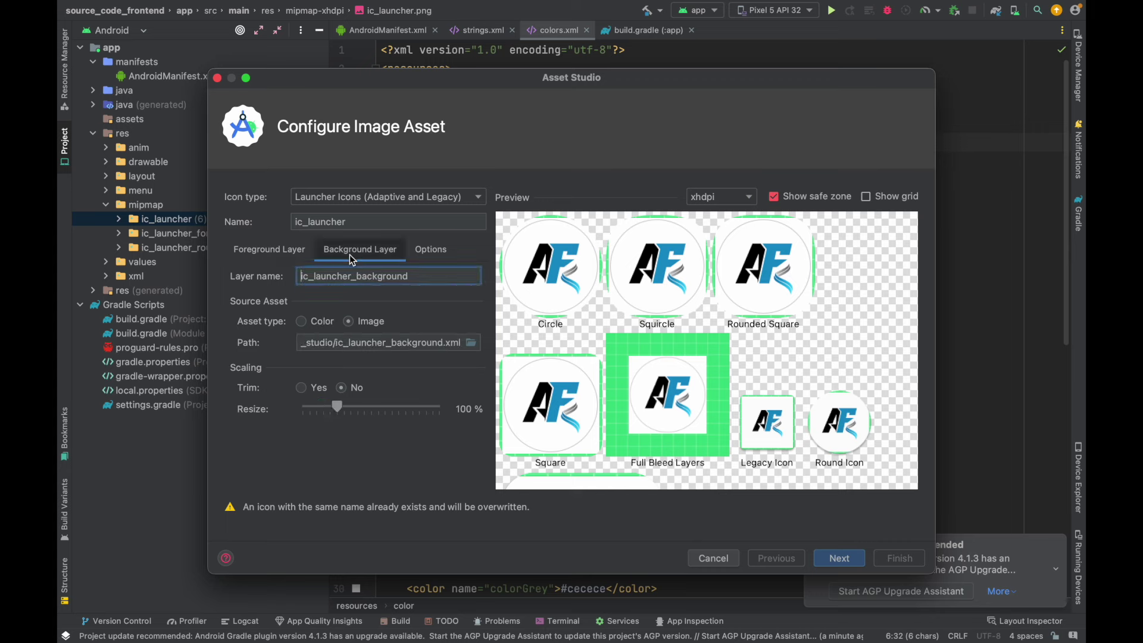
click(301, 321)
click(320, 344)
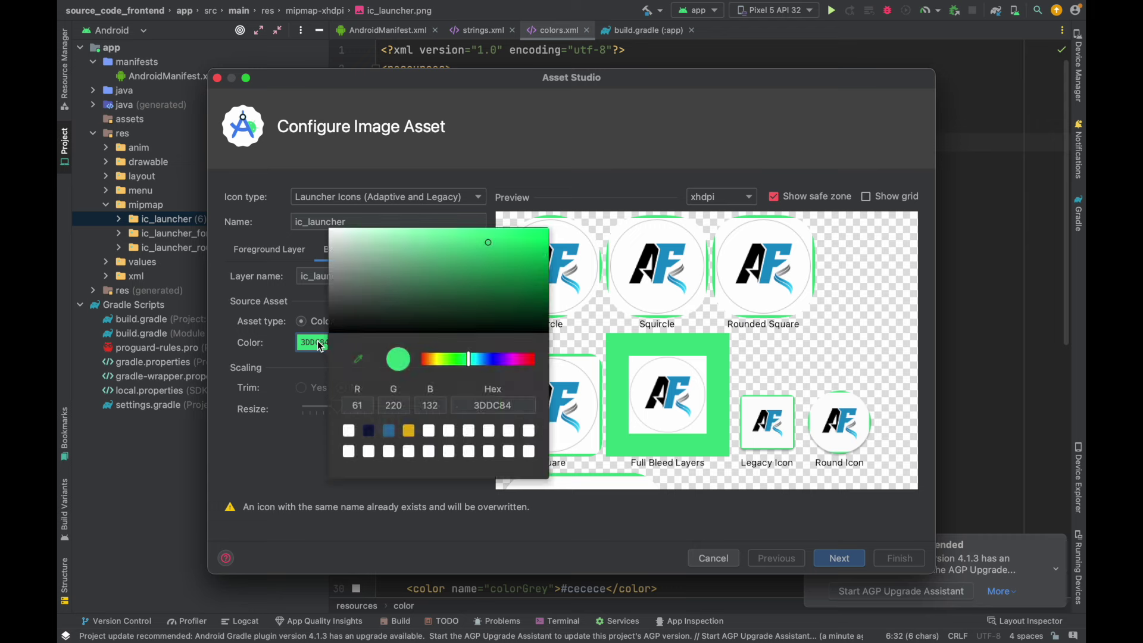
drag(387, 286, 301, 230)
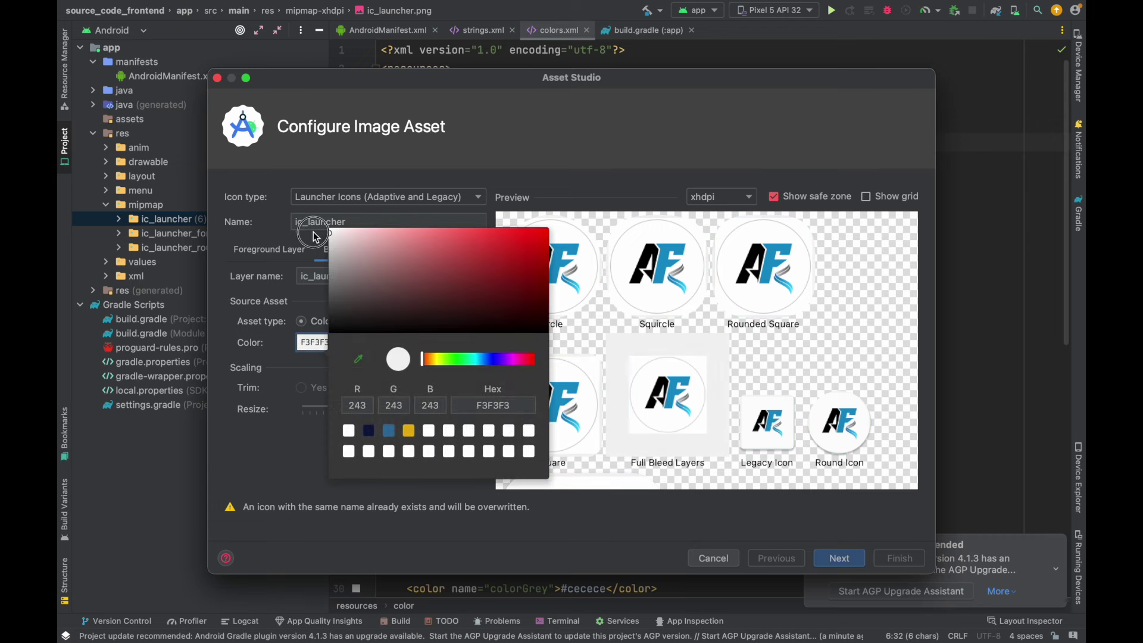
click(290, 458)
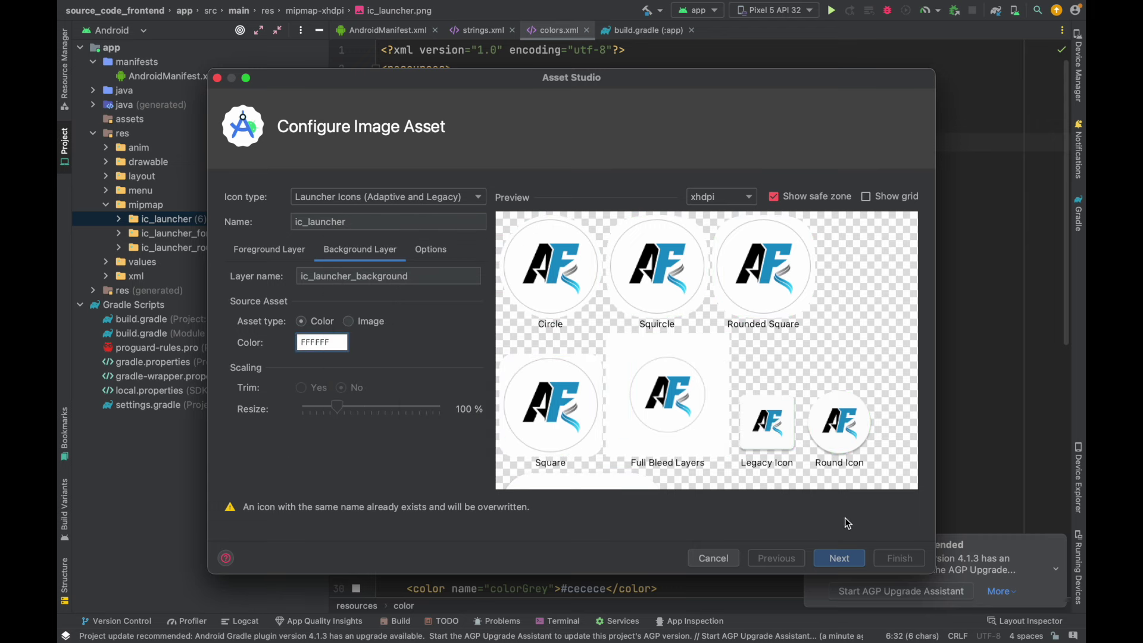
click(839, 558)
click(899, 558)
- Check the generated xxxhdpi ic_launcher.webp in res/mipmap, then close the preview and collapse the mipmap folder
click(119, 219)
click(234, 290)
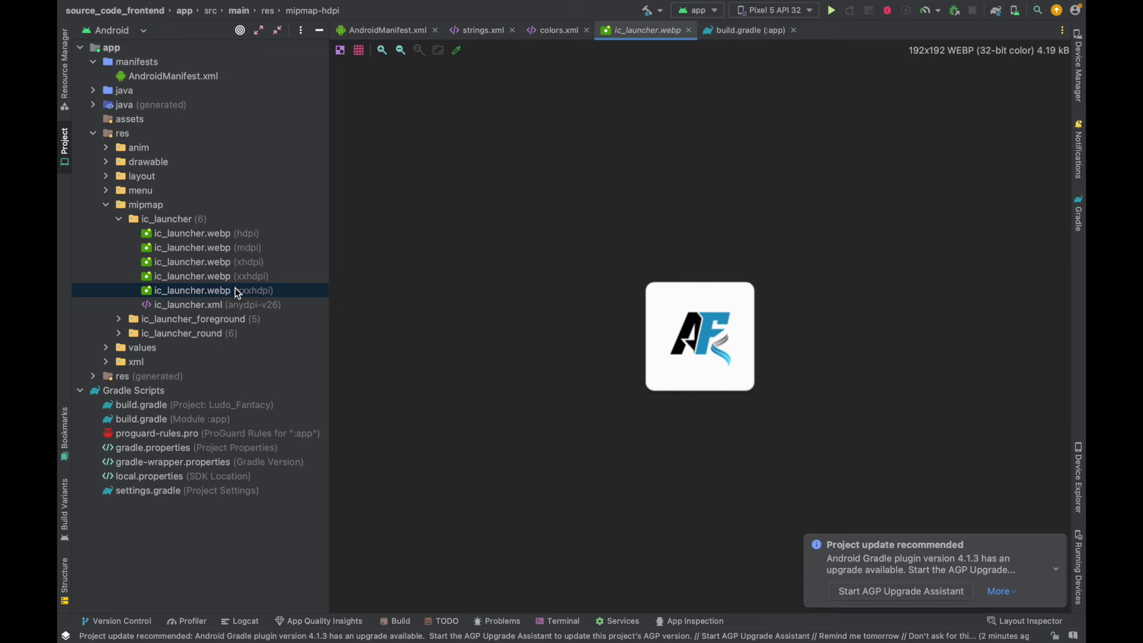
click(689, 30)
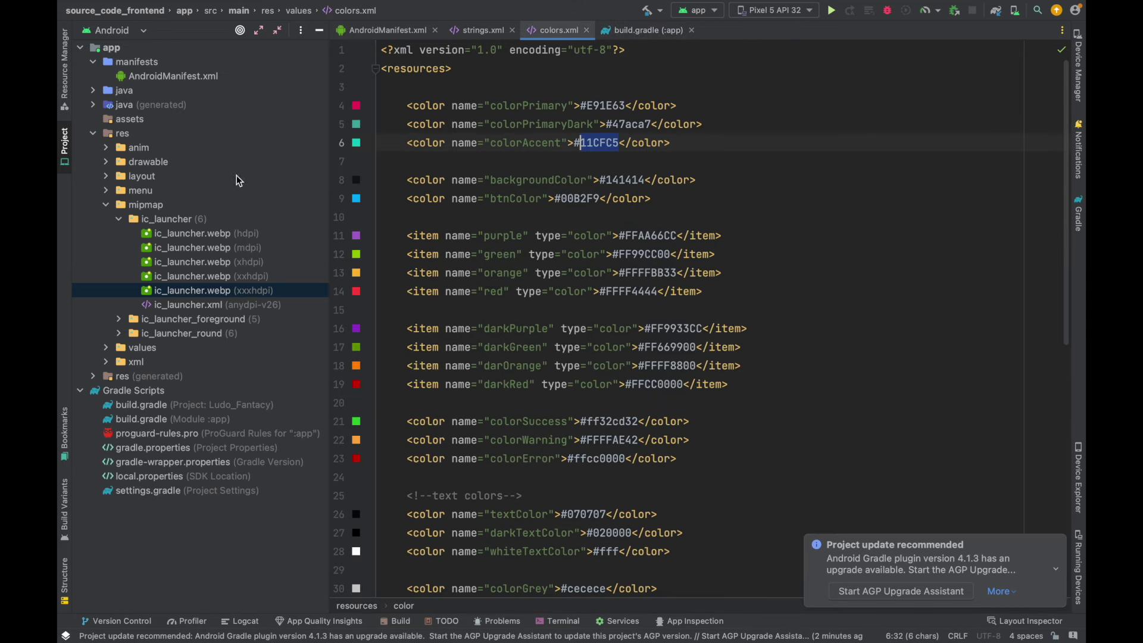
click(107, 206)
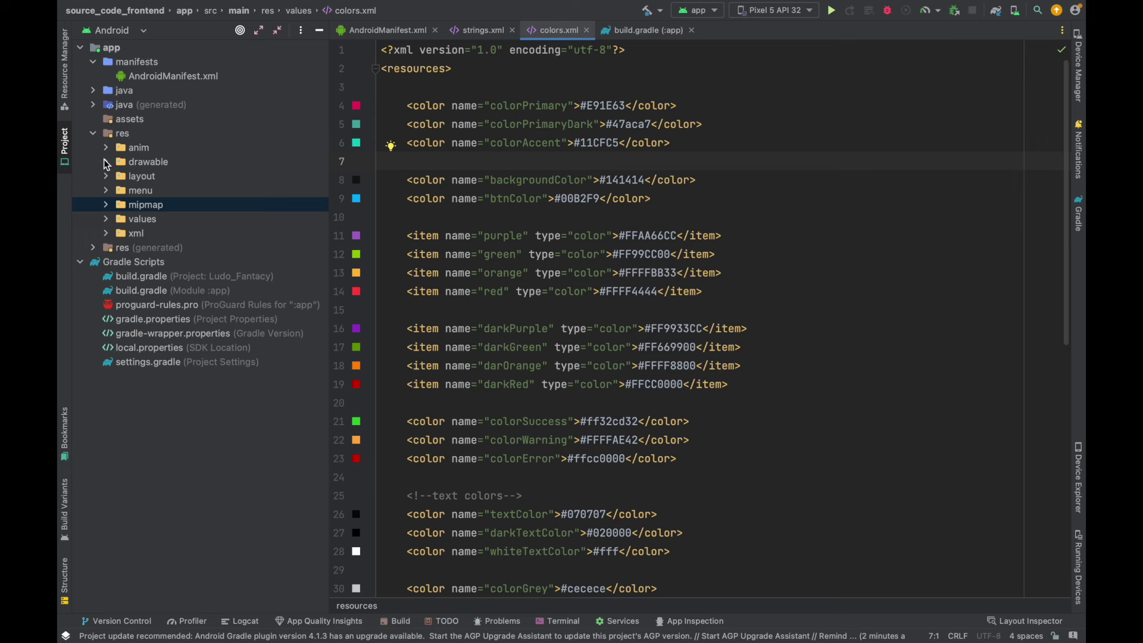
- Reveal the res/drawable folder in Finder and open it
click(107, 162)
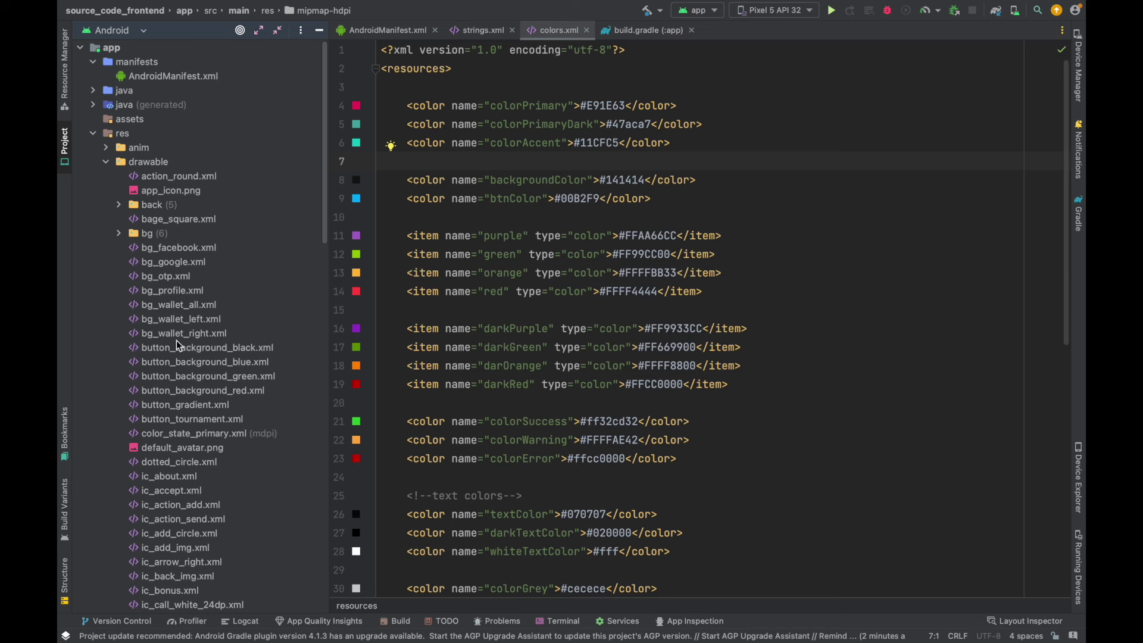
scroll(177, 340, down, 10)
scroll(177, 340, up, 10)
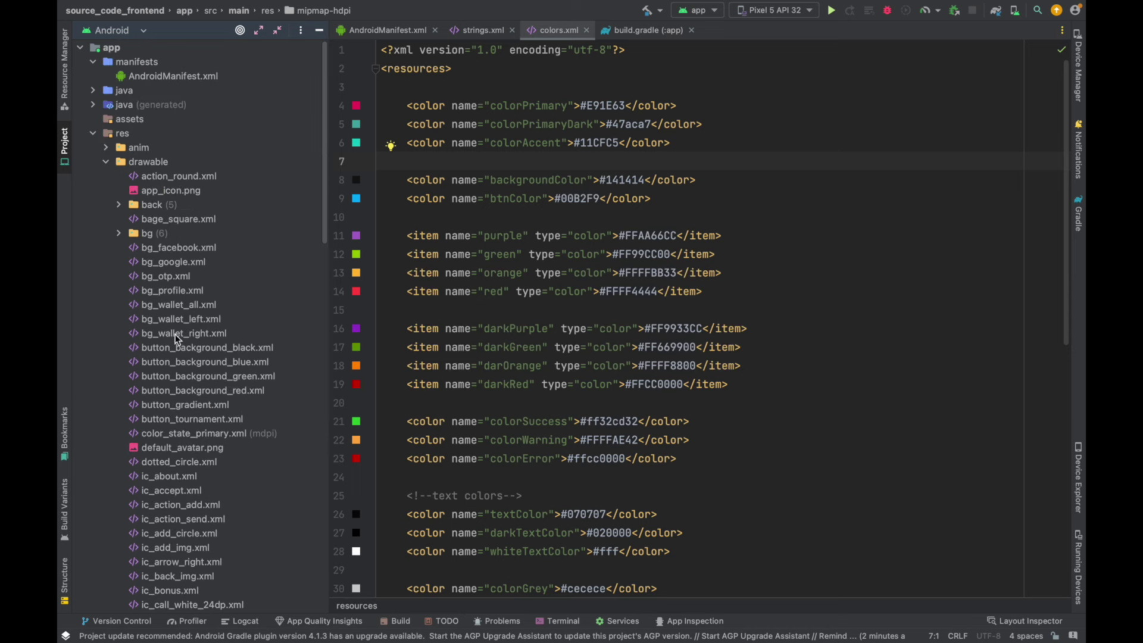
right_click(152, 163)
mouse_move(306, 492)
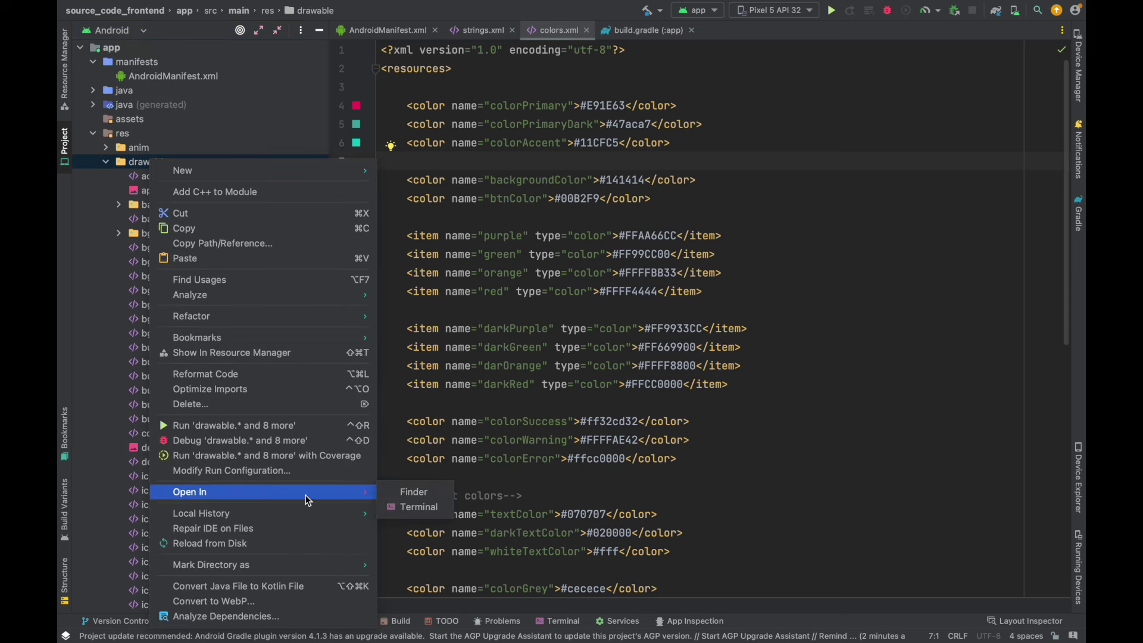
click(411, 494)
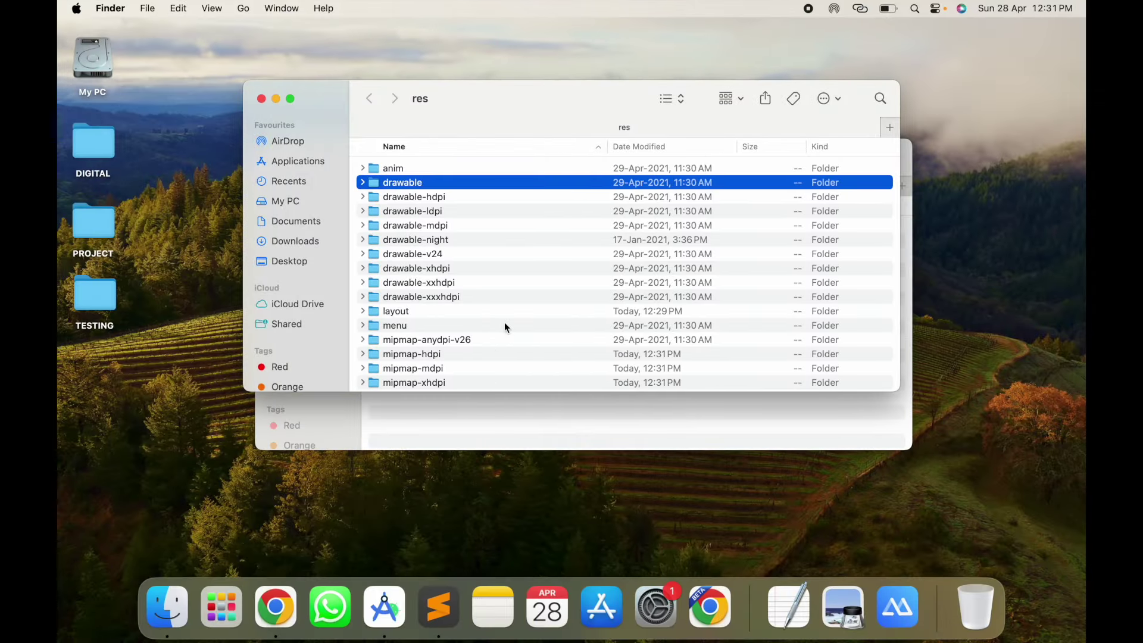
double_click(399, 184)
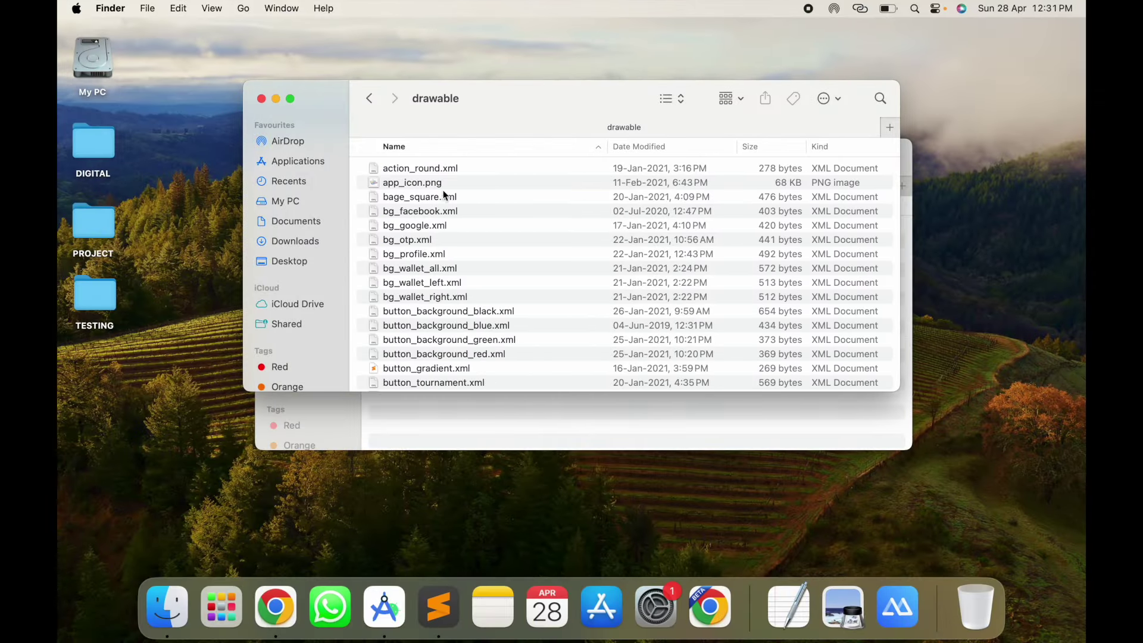
- Show the drawable folder's files as icons and locate the app_icon.png image
click(679, 100)
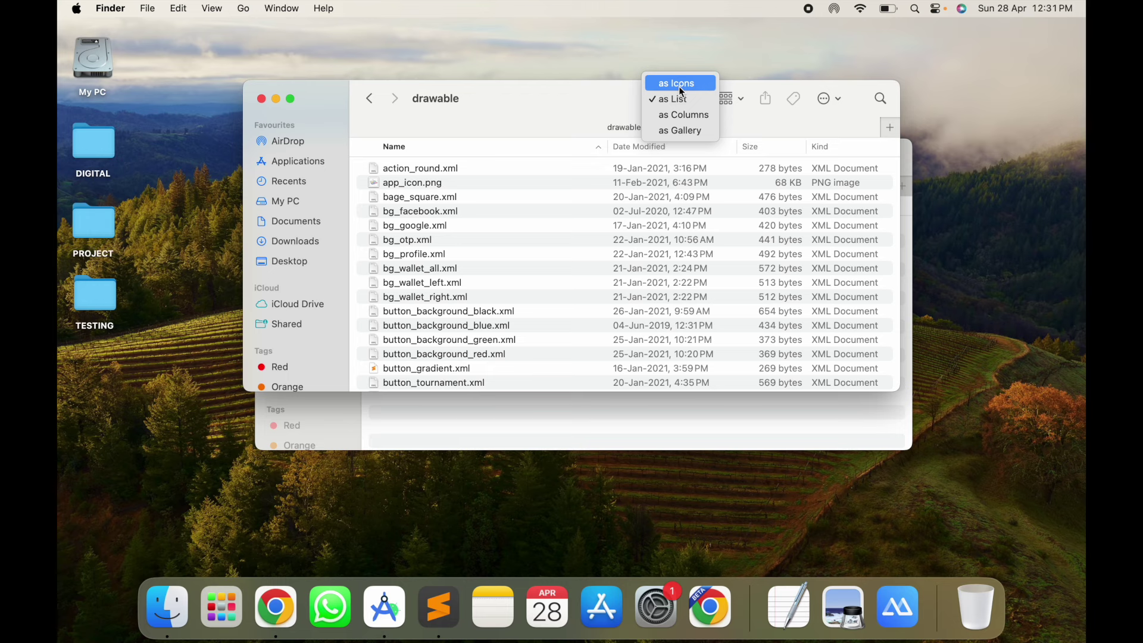
click(678, 83)
click(471, 178)
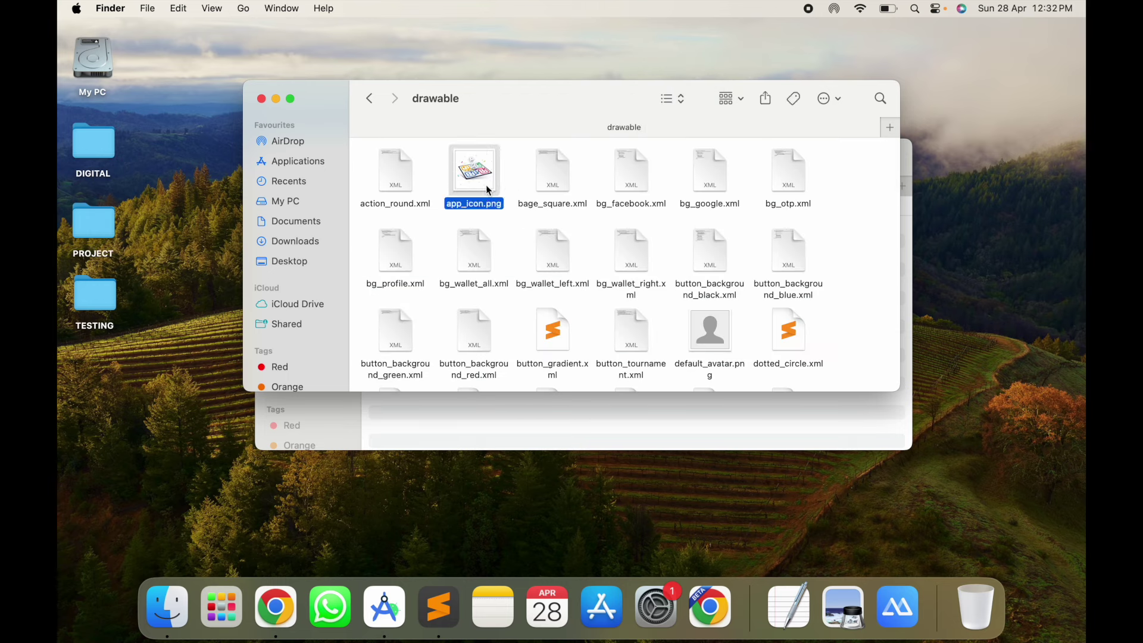
scroll(490, 228, down, 1)
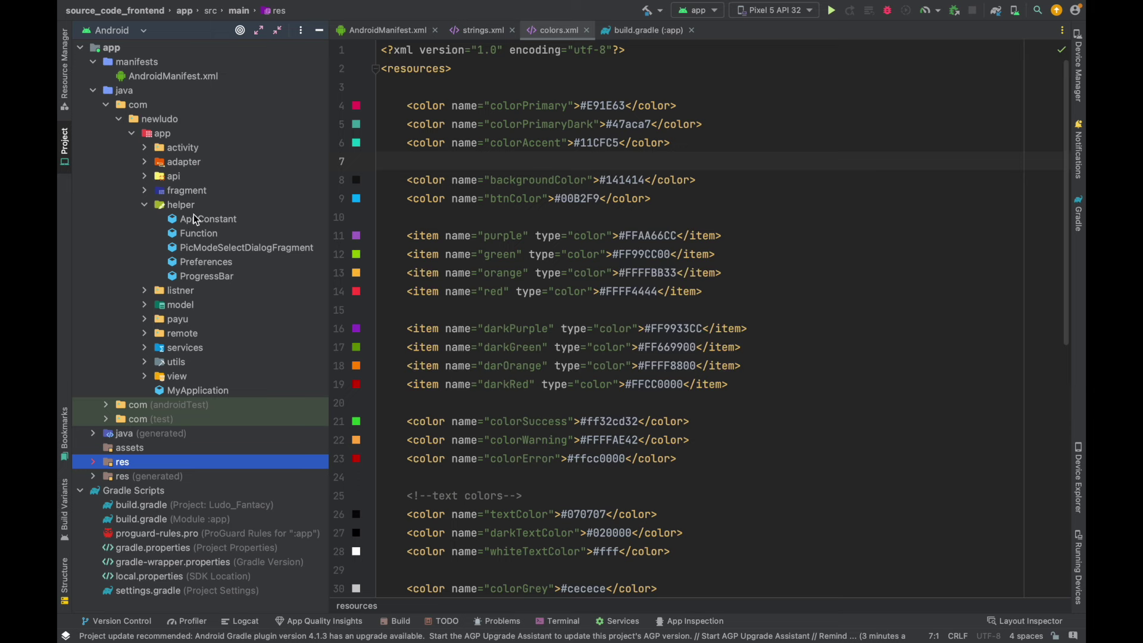
double_click(195, 221)
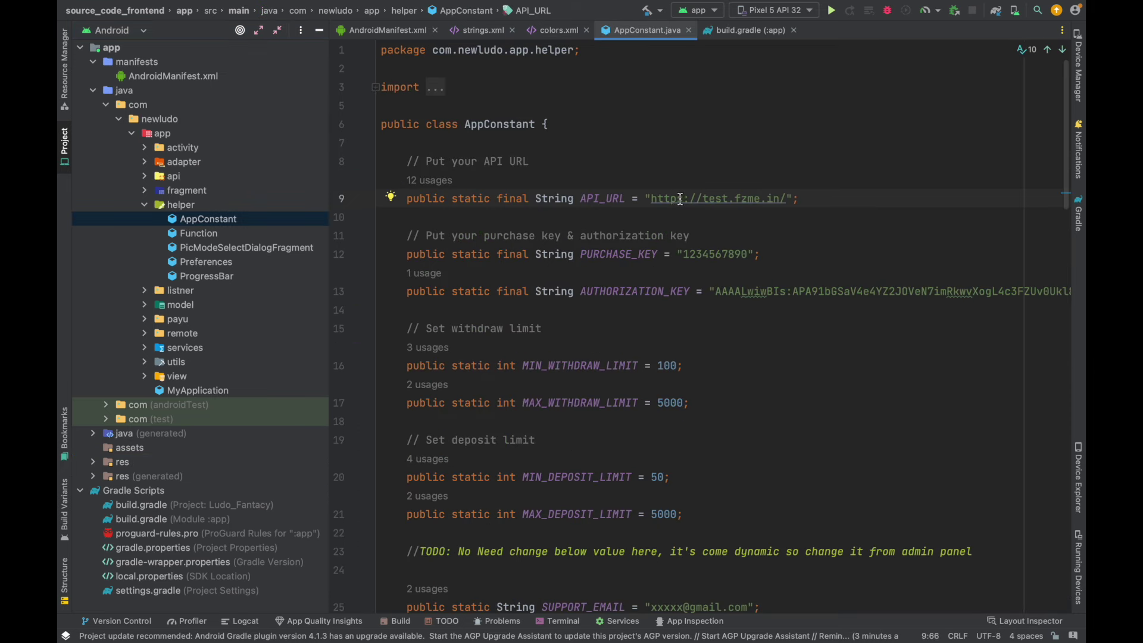
drag(651, 199, 784, 194)
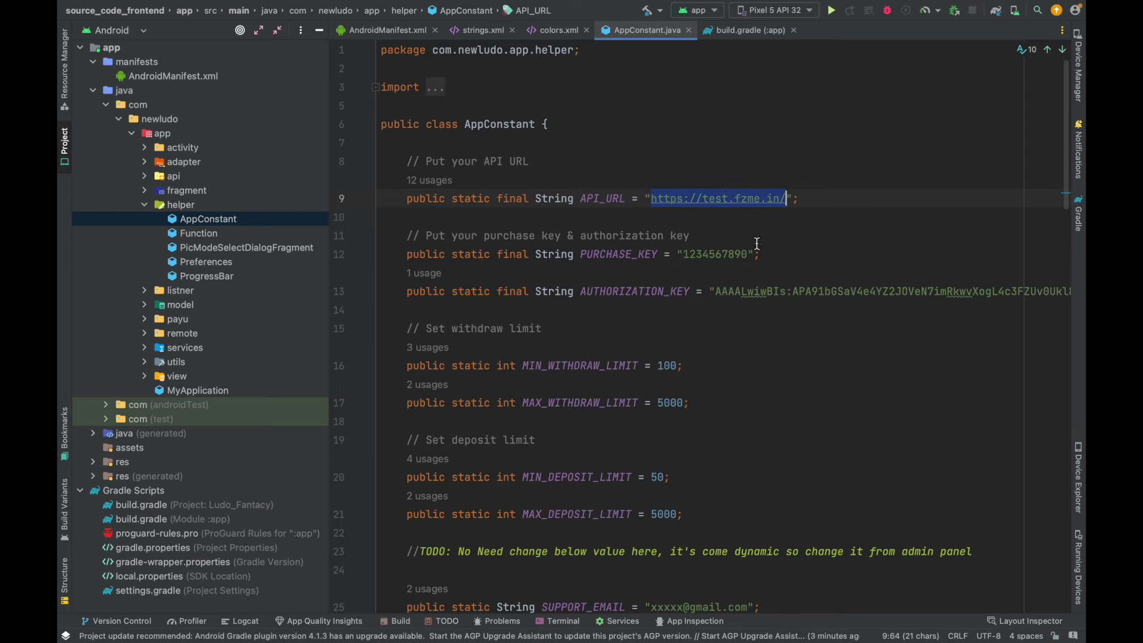
key(ctrl+Left)
drag(259, 47, 95, 66)
right_click(243, 48)
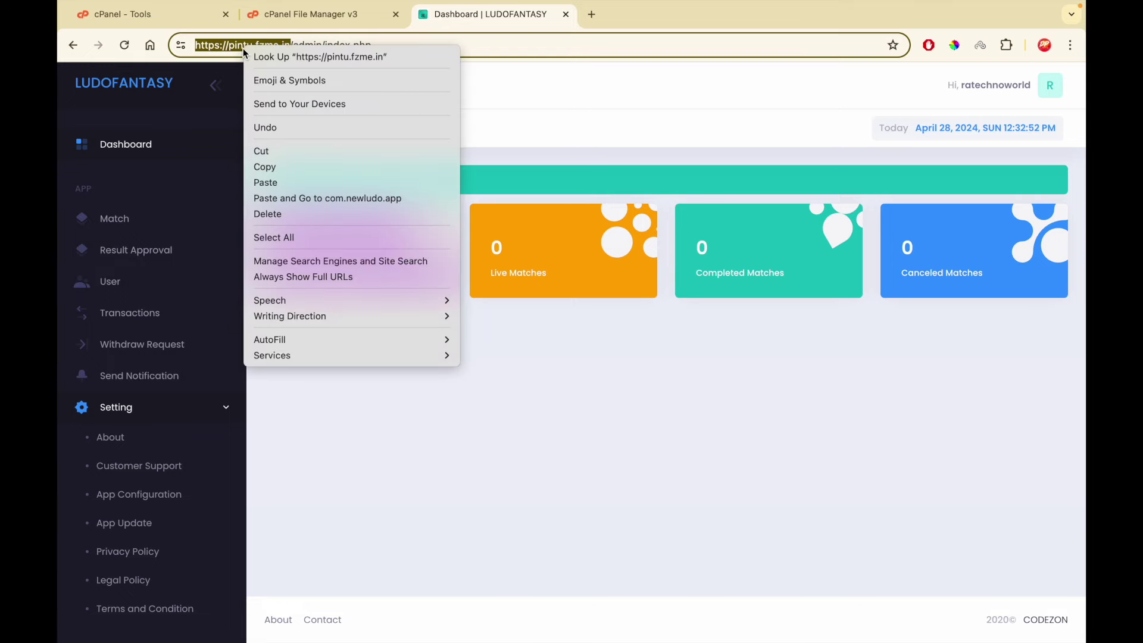
click(285, 163)
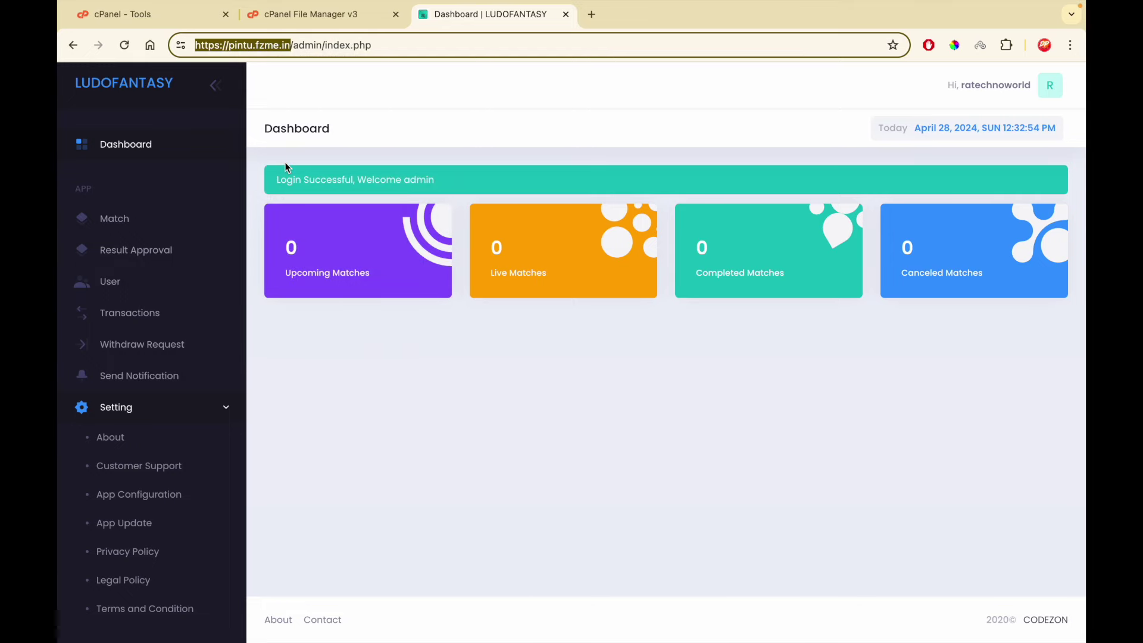
key(ctrl+Left)
key(BackSpace)
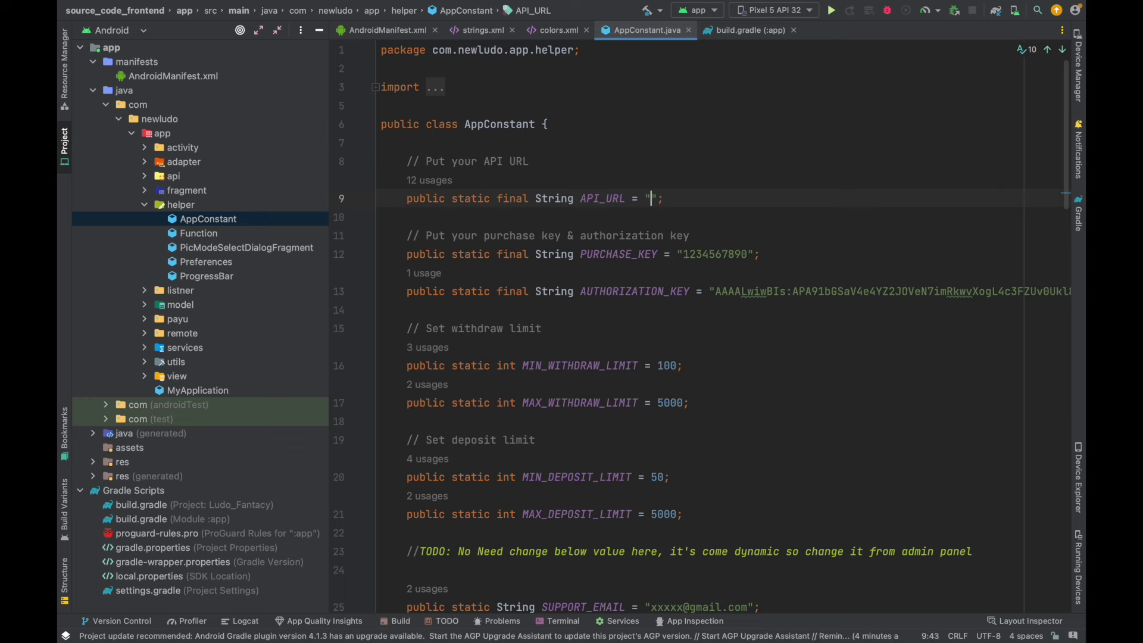
key(super+v)
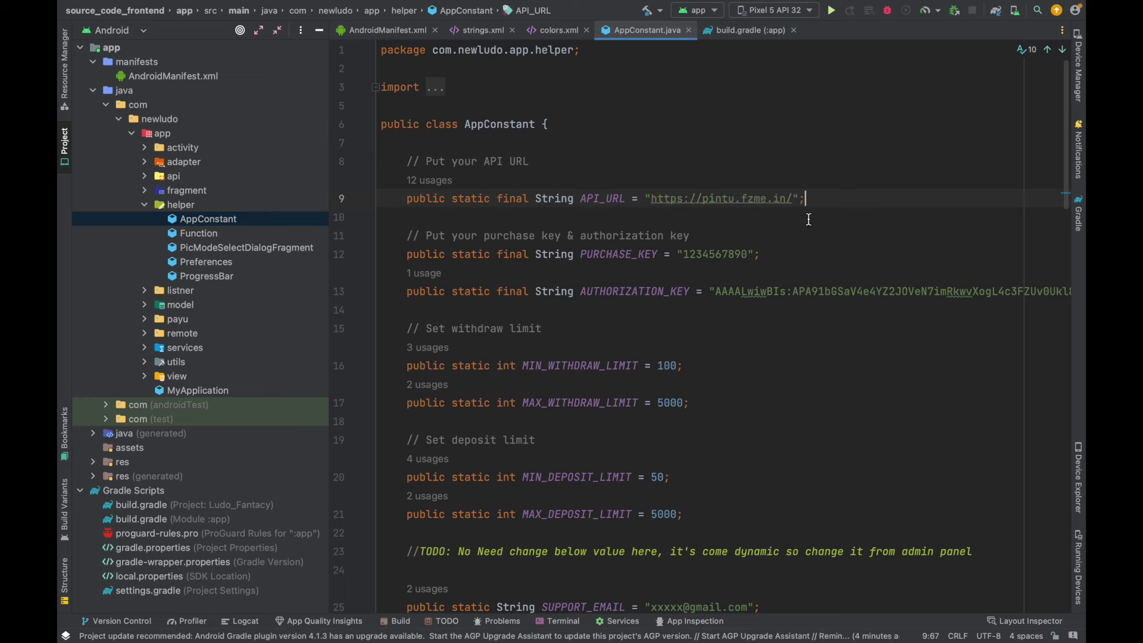
drag(793, 199, 651, 203)
click(791, 199)
- Review the withdraw and deposit limits, support e-mail, and PayTm and PayU merchant constants in AppConstant
scroll(791, 199, down, 5)
drag(652, 341, 742, 341)
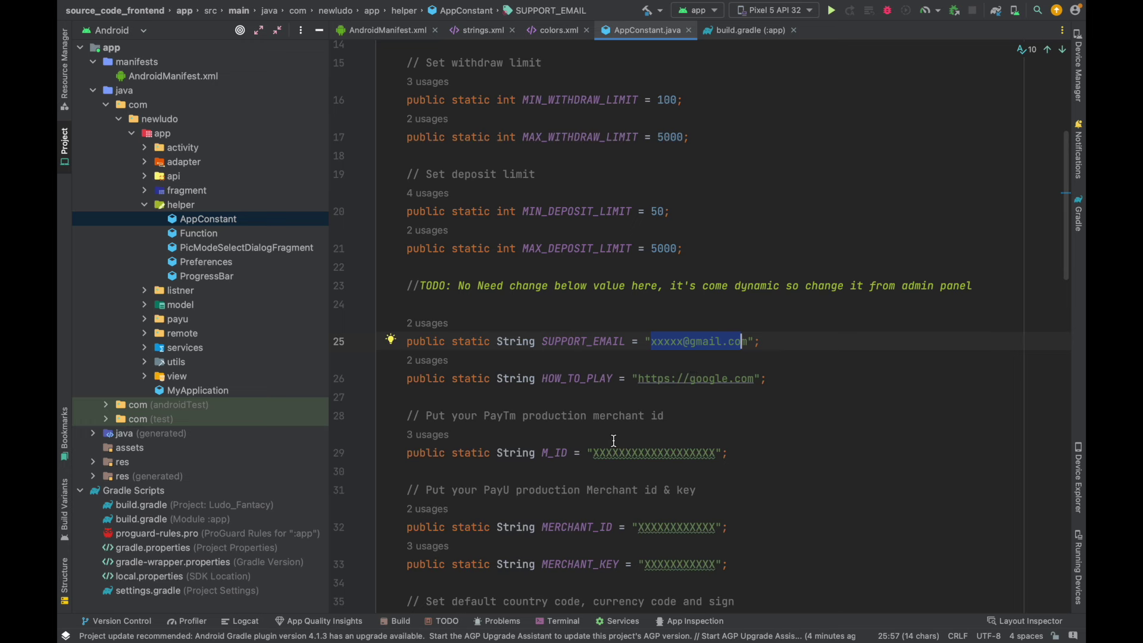
scroll(614, 441, down, 3)
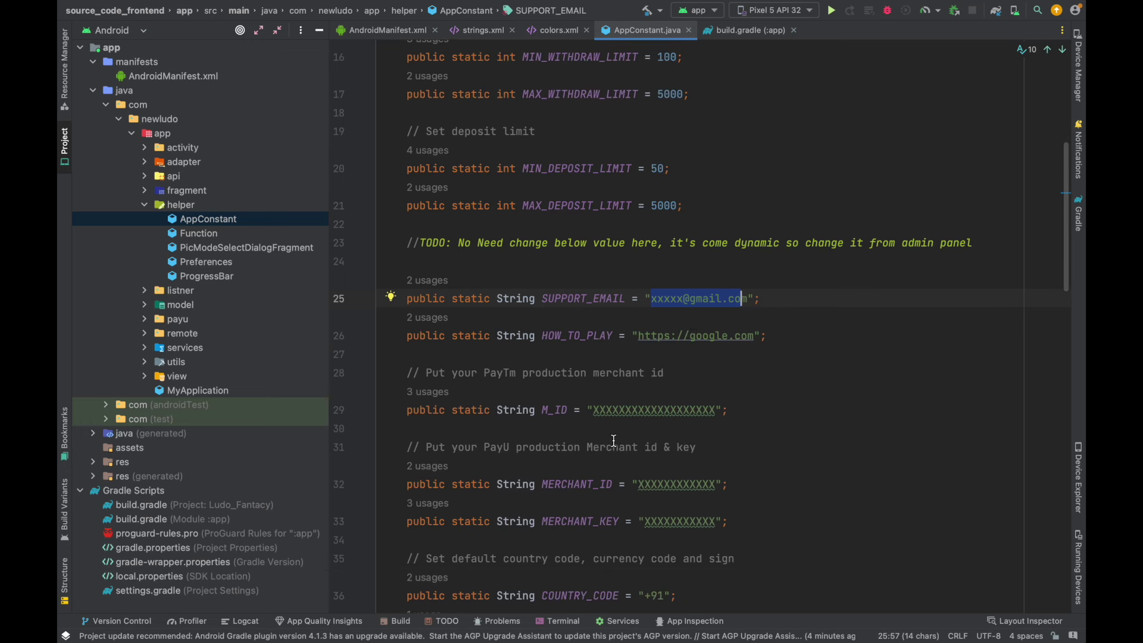
scroll(606, 431, down, 2)
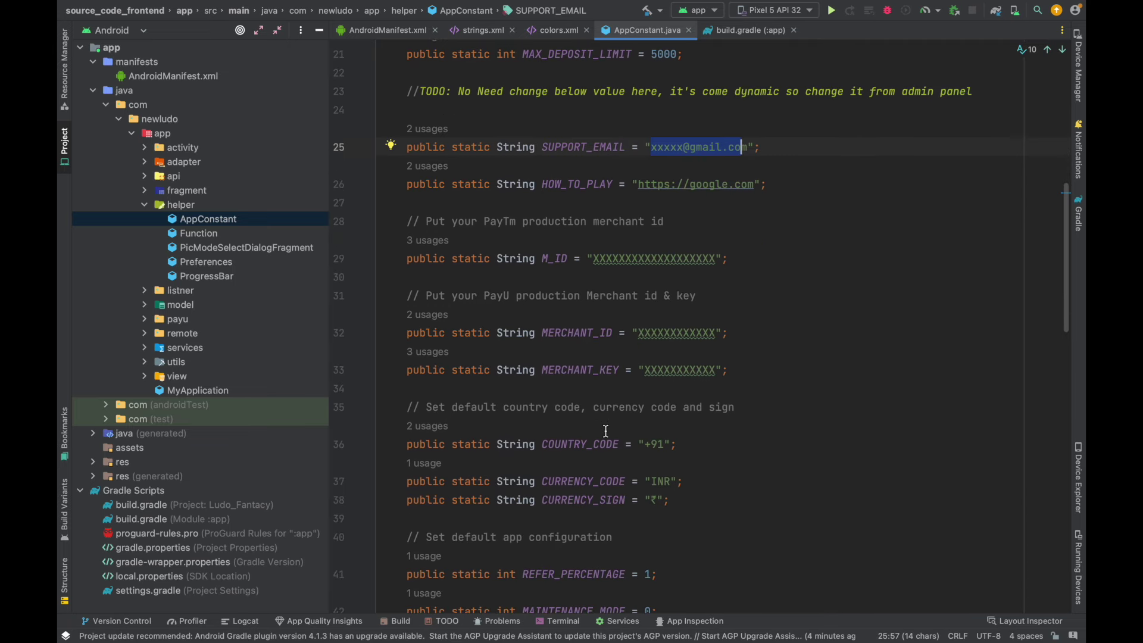
drag(637, 333, 717, 333)
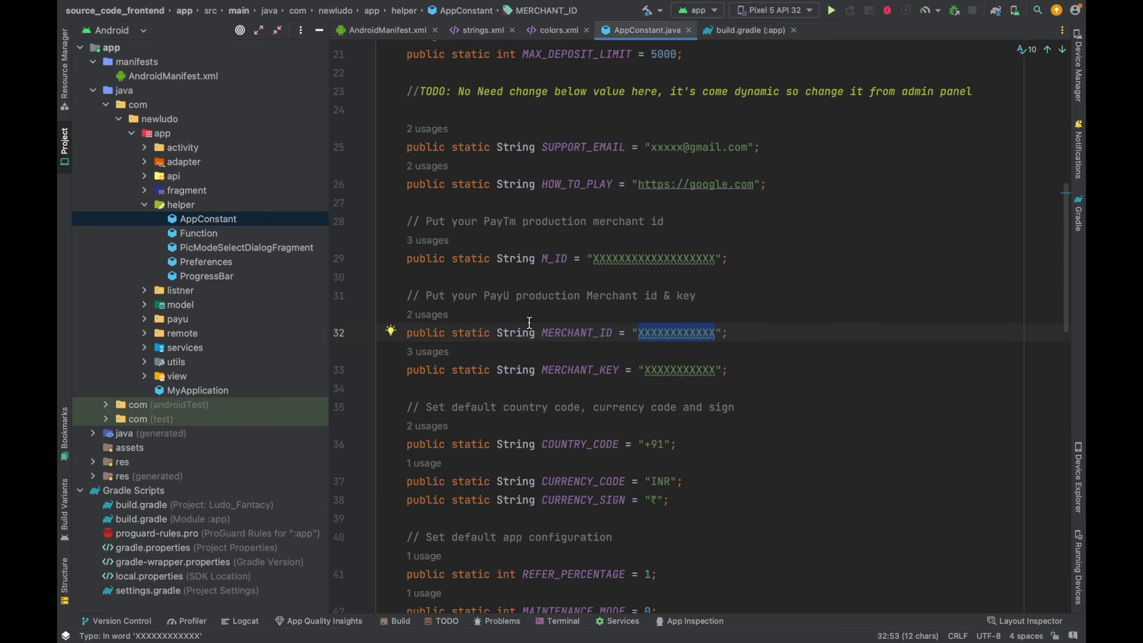
scroll(513, 328, down, 3)
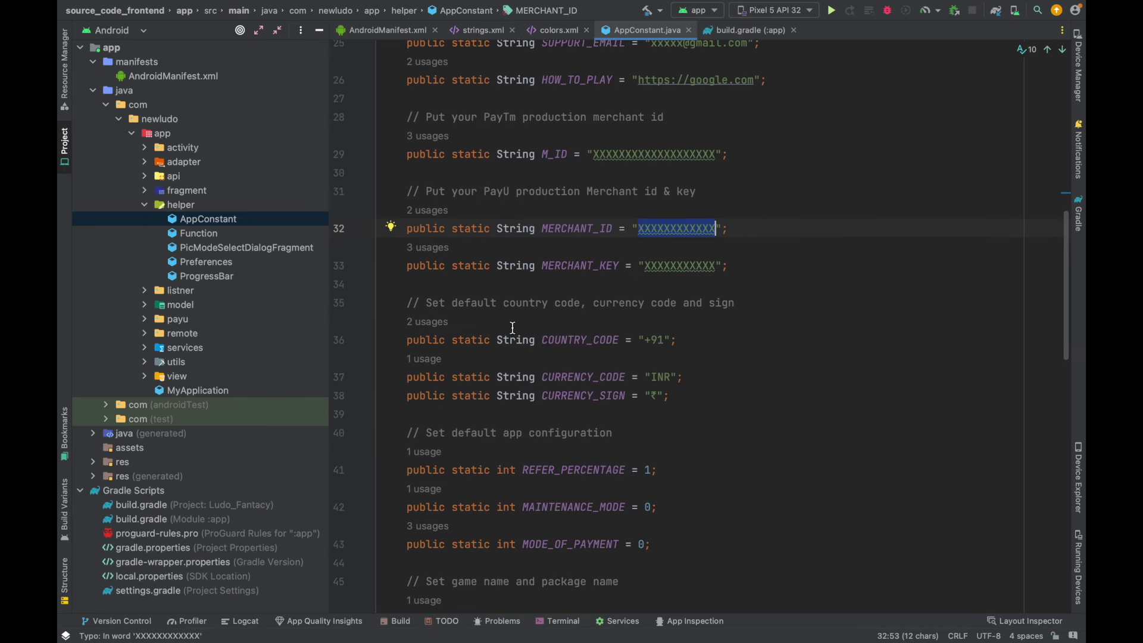
- Set the COUNTRY_CODE constant to "+92", look over the rest of AppConstant and collapse the java folder
mouse_move(664, 338)
mouse_down()
mouse_move(644, 337)
mouse_move(661, 340)
mouse_up()
click(706, 354)
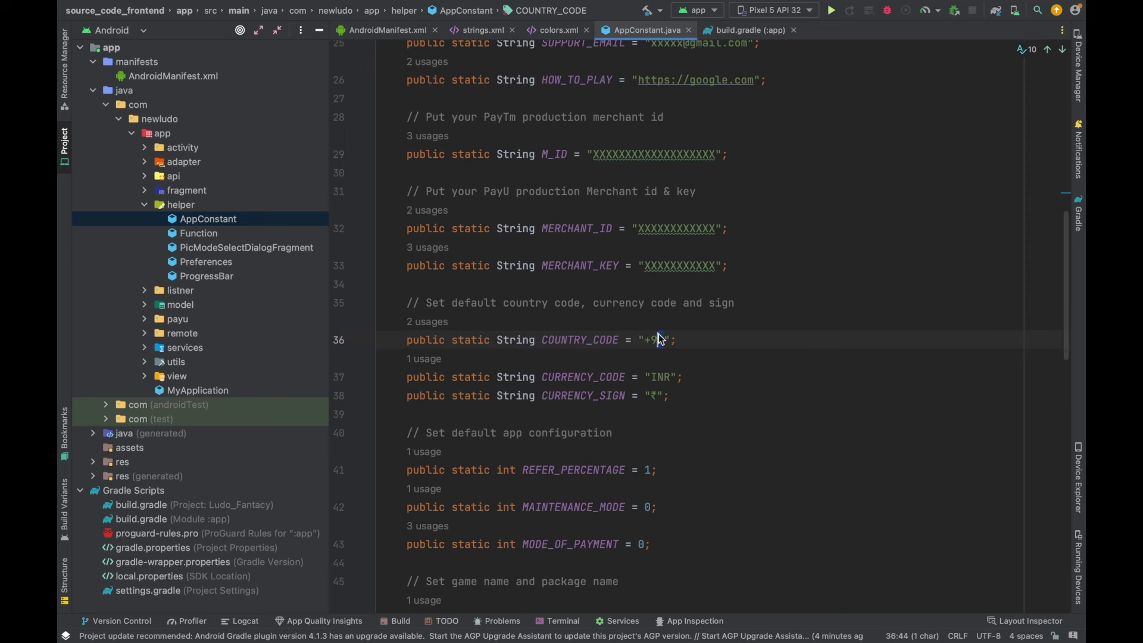
text(2)
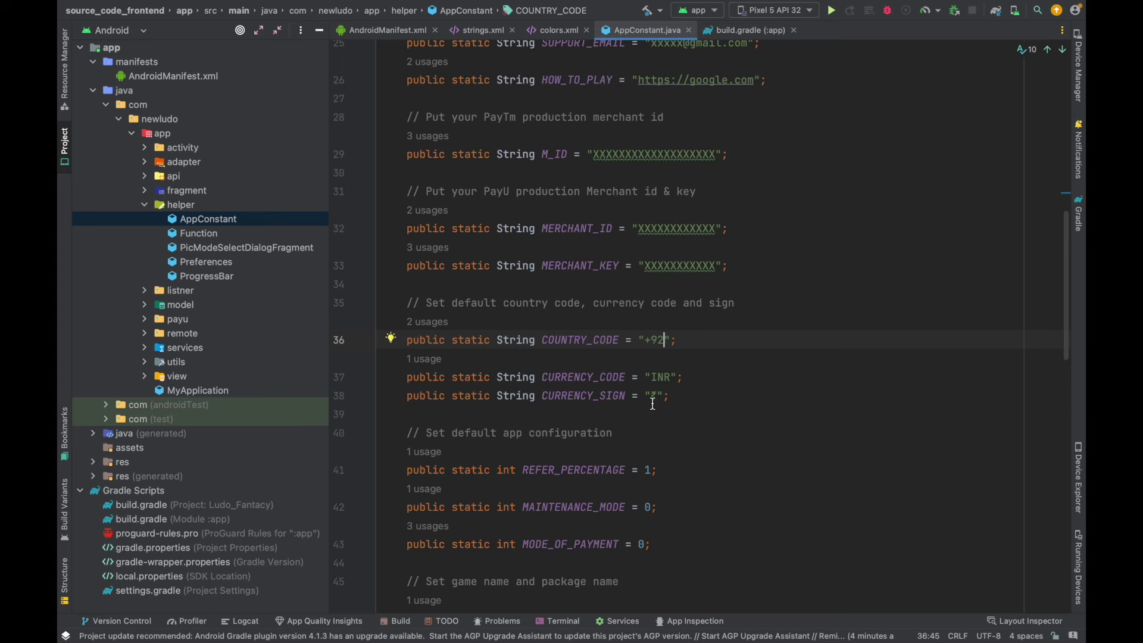
scroll(669, 382, down, 15)
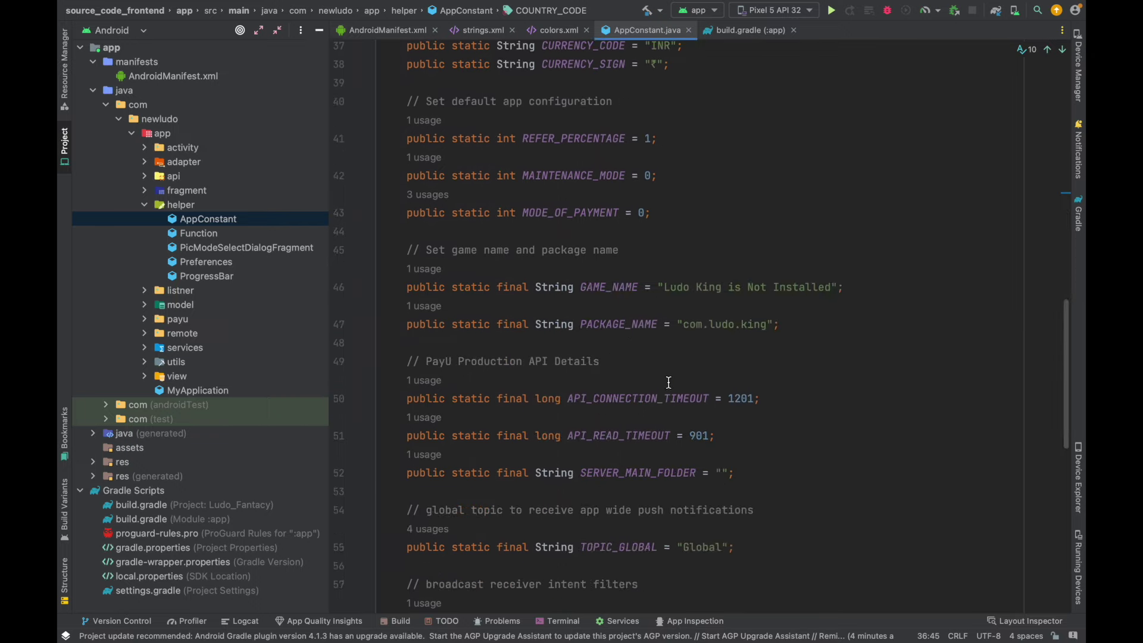
scroll(669, 382, up, 20)
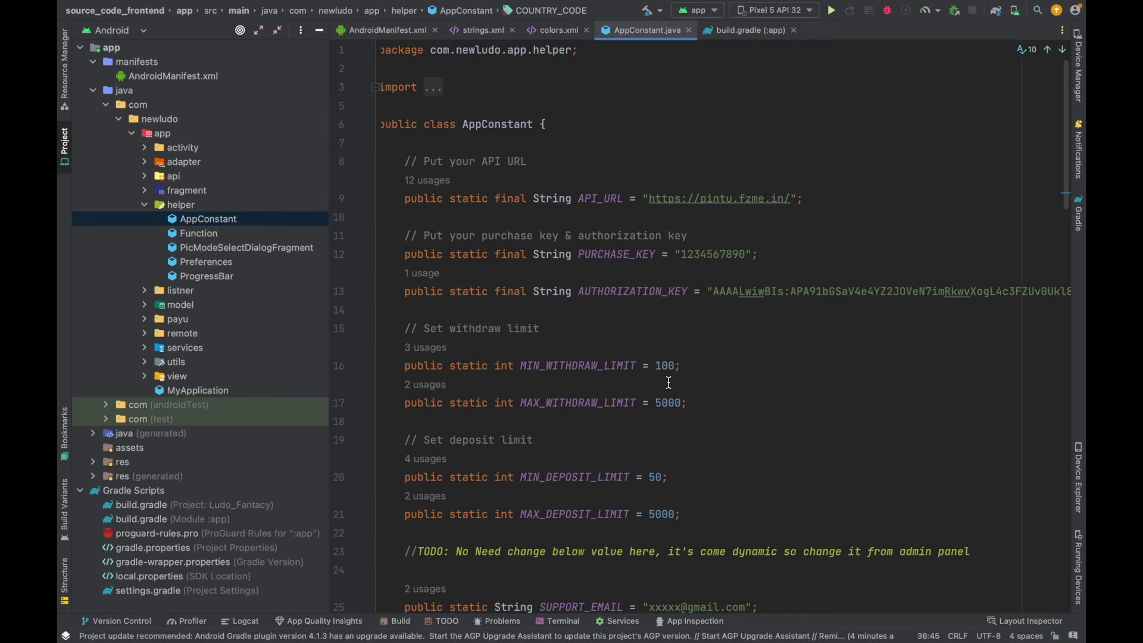
click(95, 92)
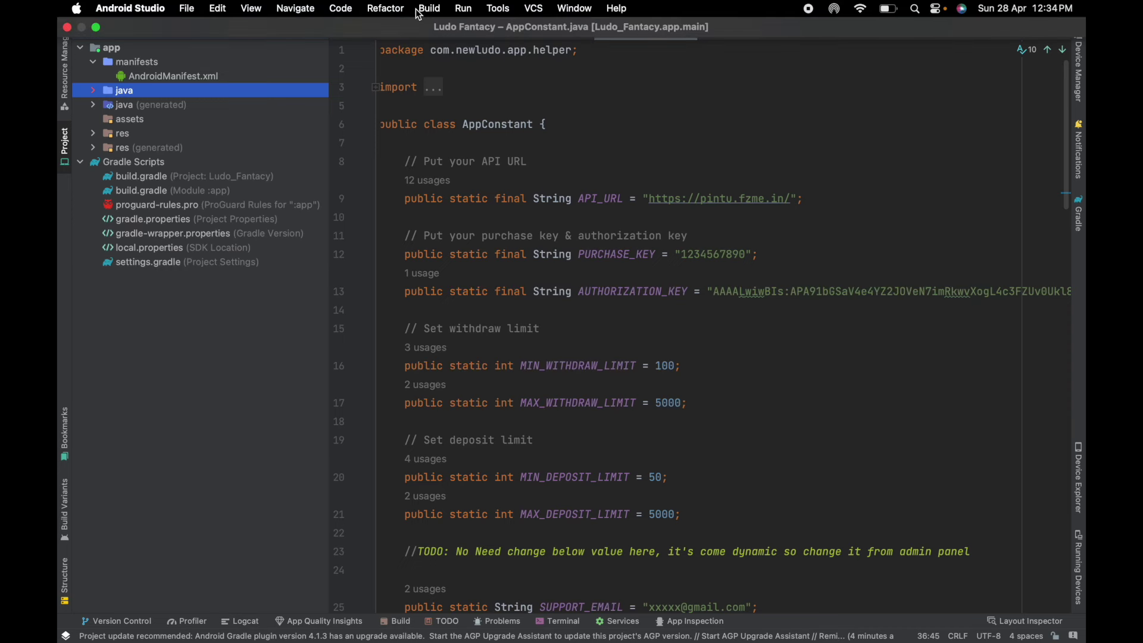
click(421, 11)
mouse_move(613, 101)
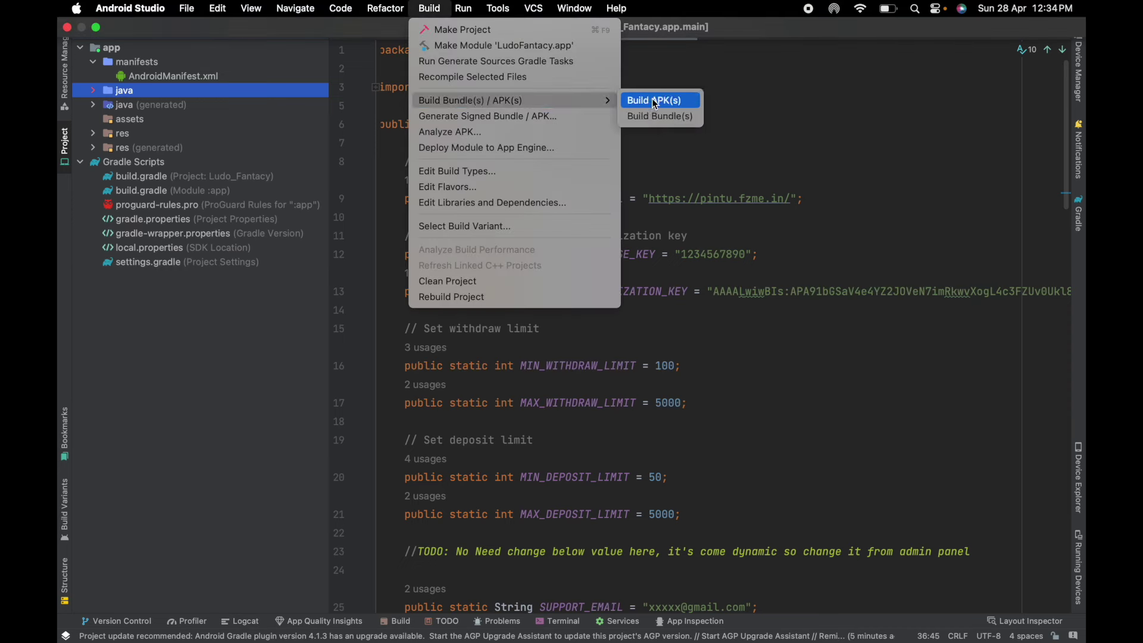
click(869, 168)
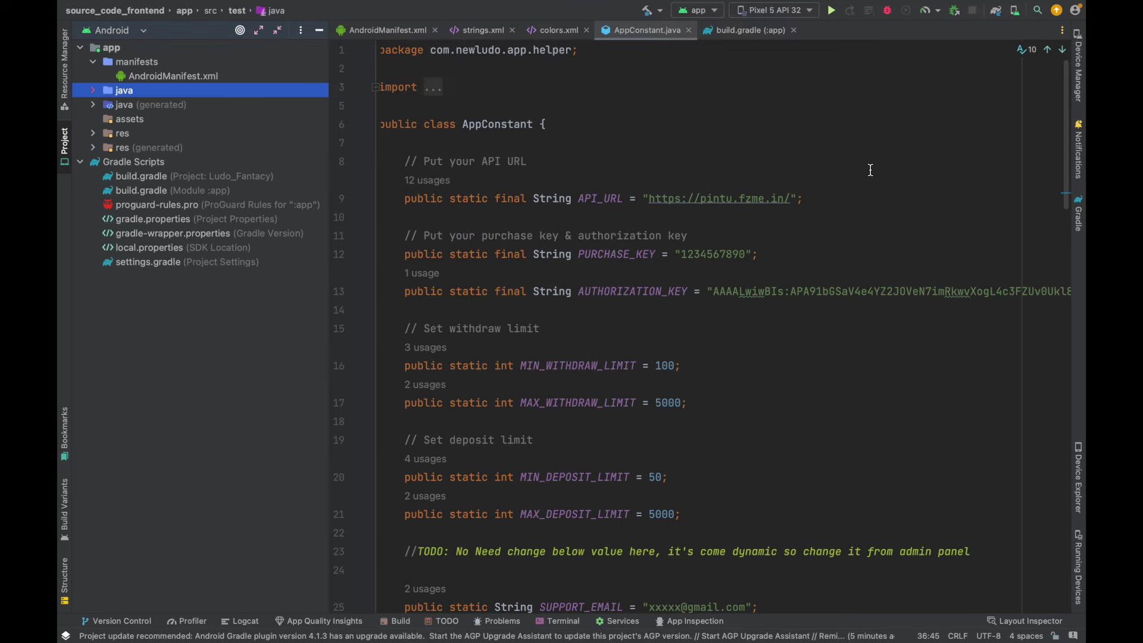